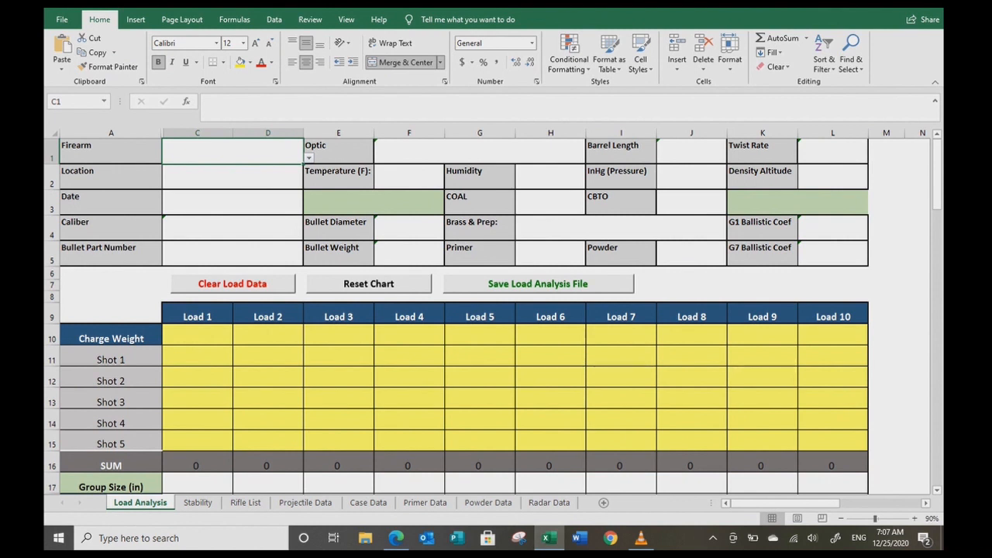
Step: Review the Load Analysis sheet's Firearm, Location and Date fields, the load table and the statistics rows beneath it
click(232, 177)
click(233, 151)
click(233, 177)
click(232, 202)
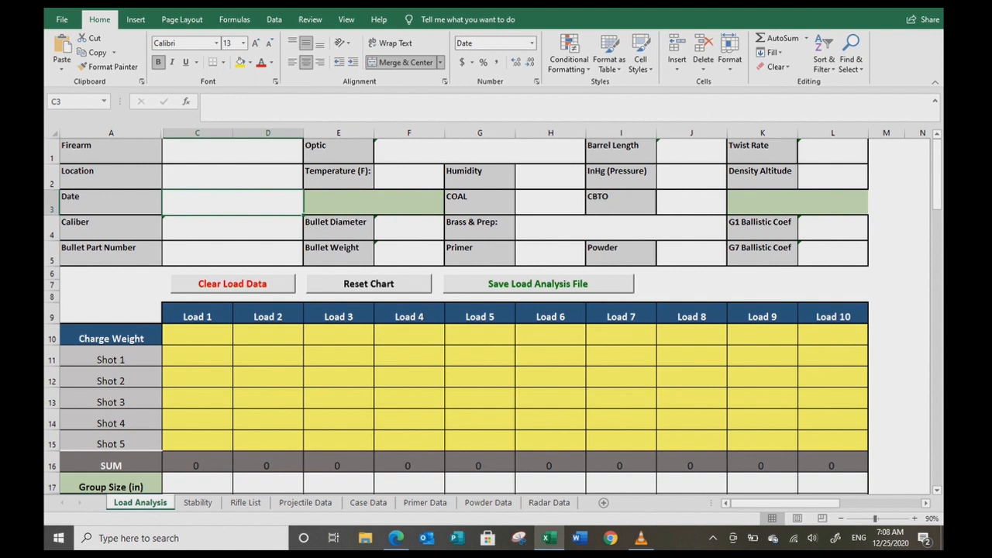
click(232, 177)
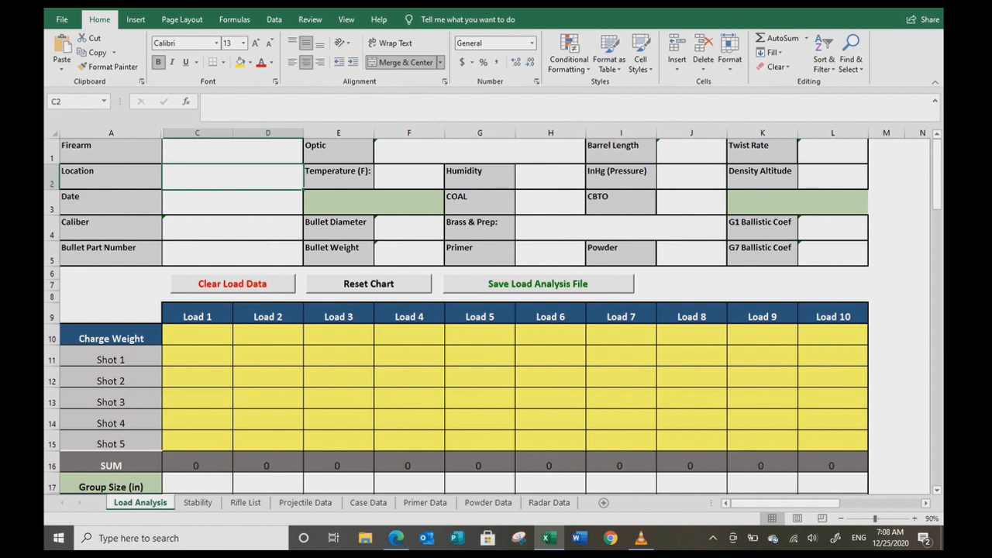
click(233, 151)
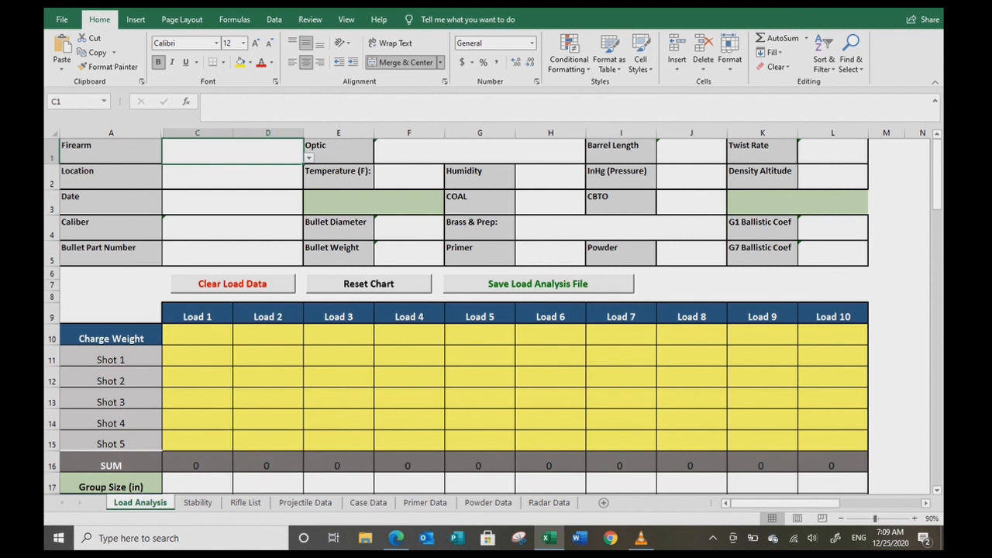
scroll(495, 310, down, 2)
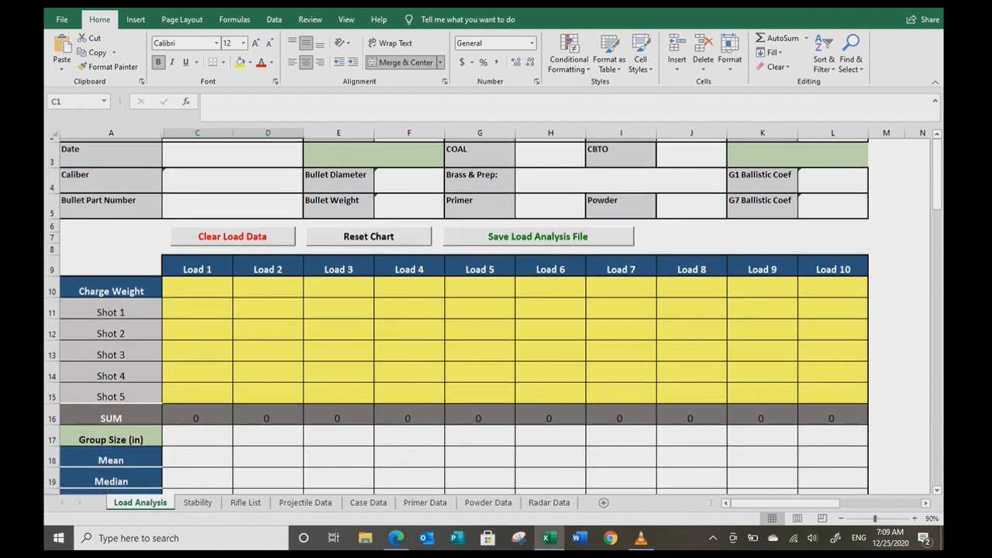
scroll(496, 310, down, 6)
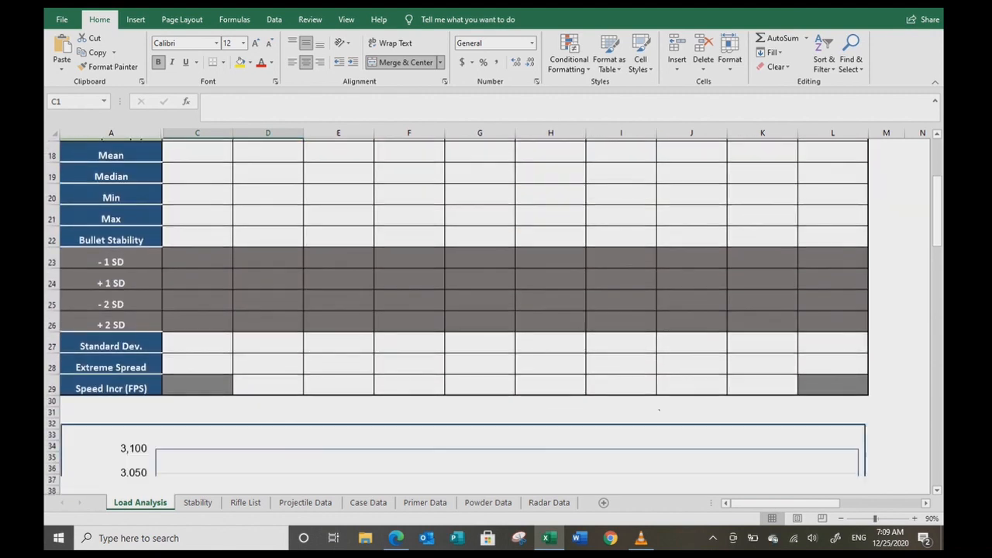
scroll(318, 341, down, 2)
scroll(318, 341, up, 9)
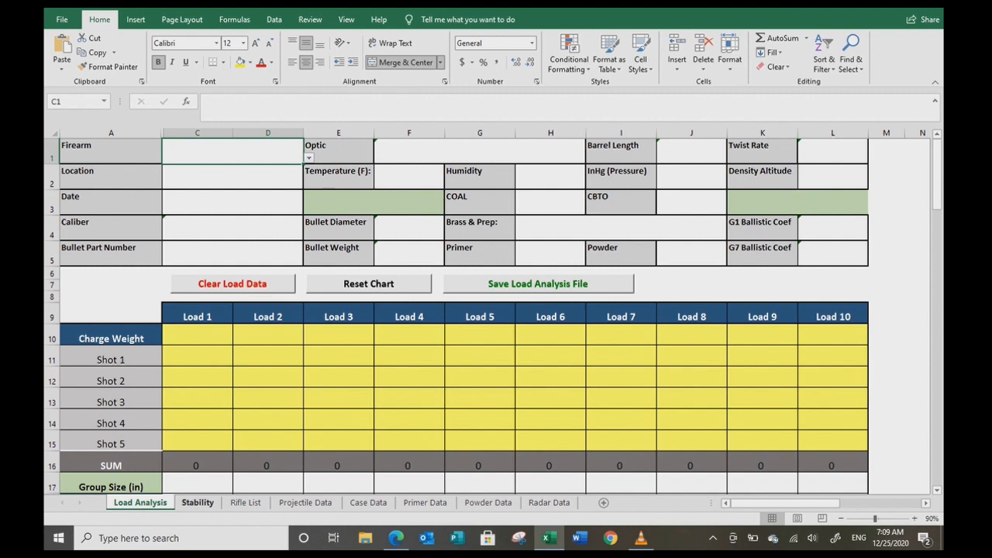
Step: Inspect the Stability sheet's series blocks and the Rifle List sheet's firearm specifications
click(197, 502)
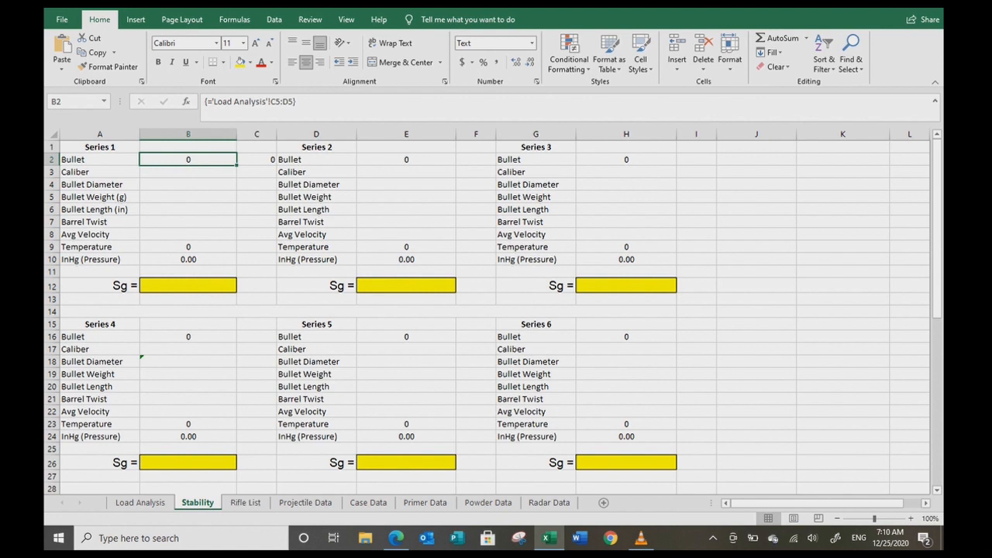
click(246, 503)
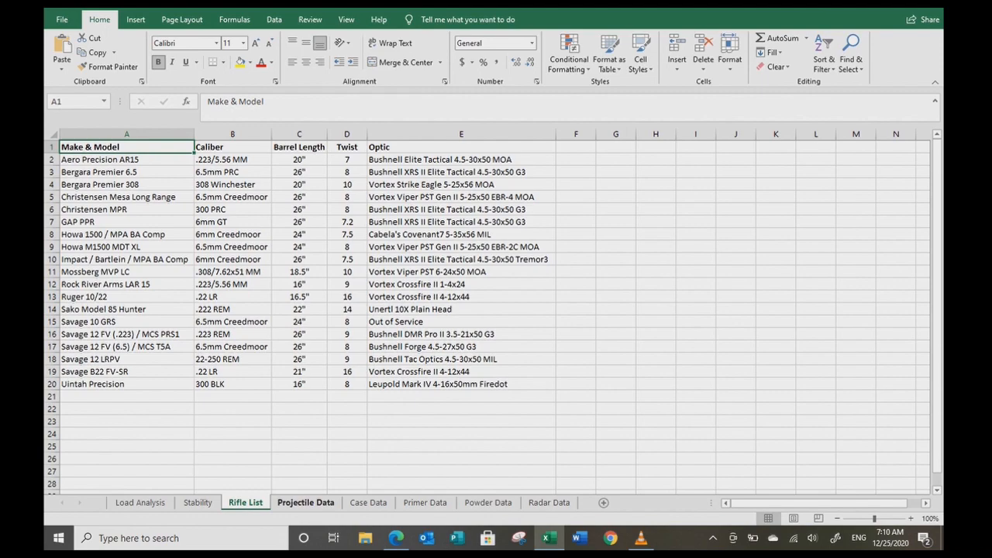
Step: Examine the full bullet list on the Projectile Data sheet, including part numbers, diameters, weights, ballistic coefficients and lengths
click(305, 502)
scroll(486, 317, down, 15)
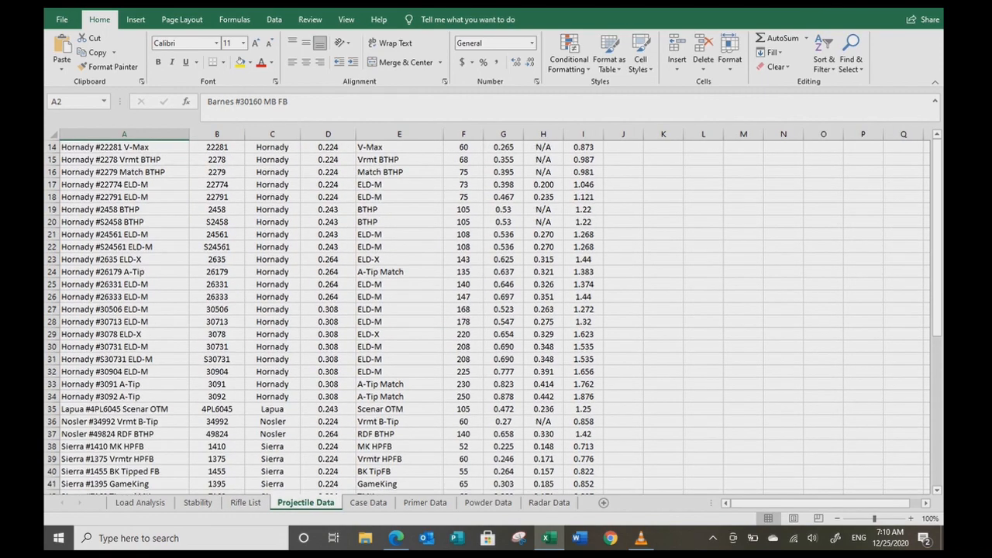
scroll(486, 317, up, 14)
scroll(487, 318, up, 1)
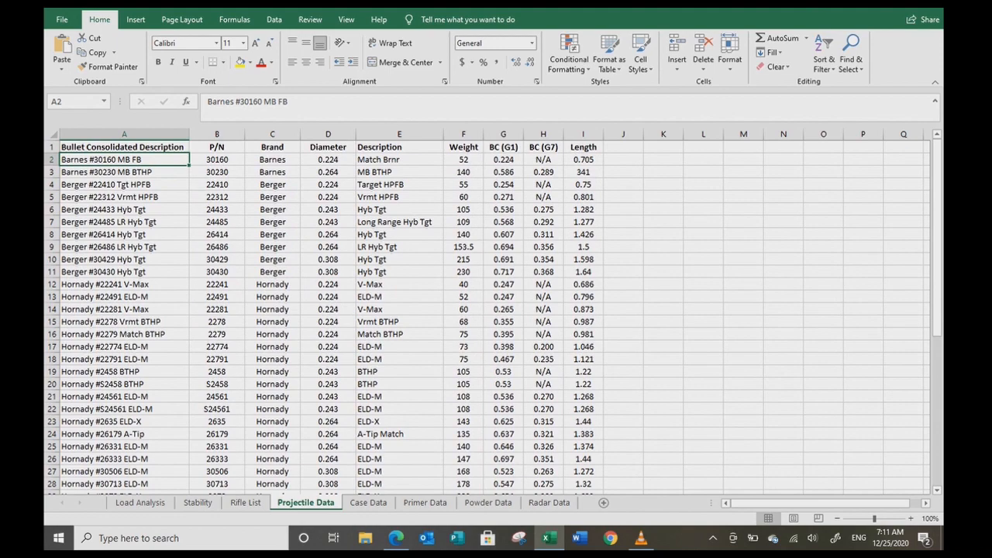
scroll(487, 318, down, 9)
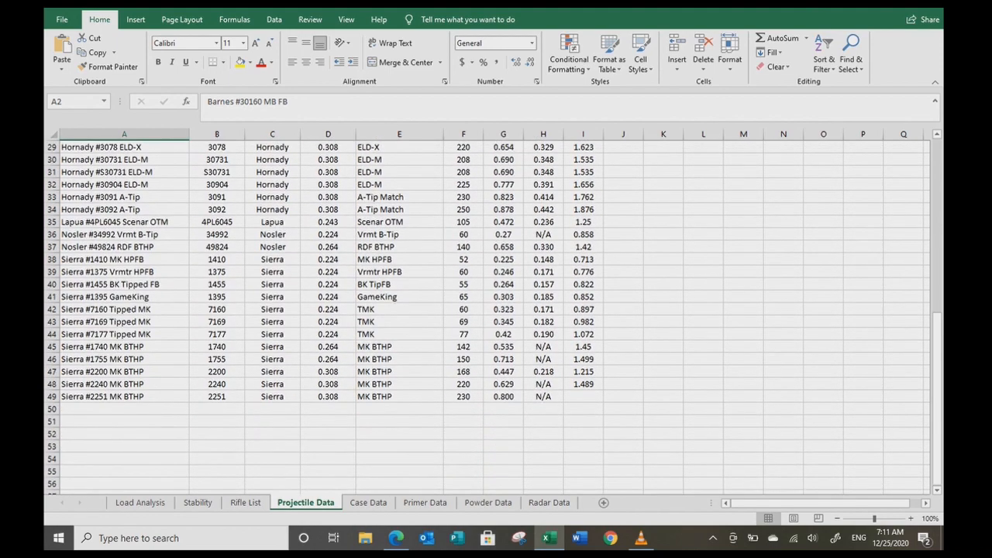
scroll(487, 318, up, 9)
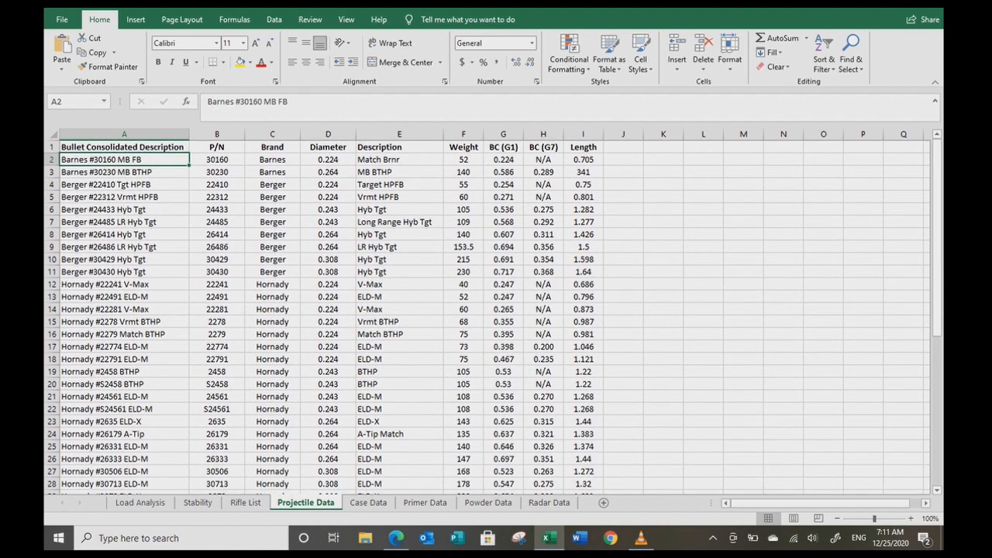
scroll(486, 317, down, 3)
scroll(486, 318, up, 3)
scroll(487, 318, down, 7)
scroll(487, 317, down, 3)
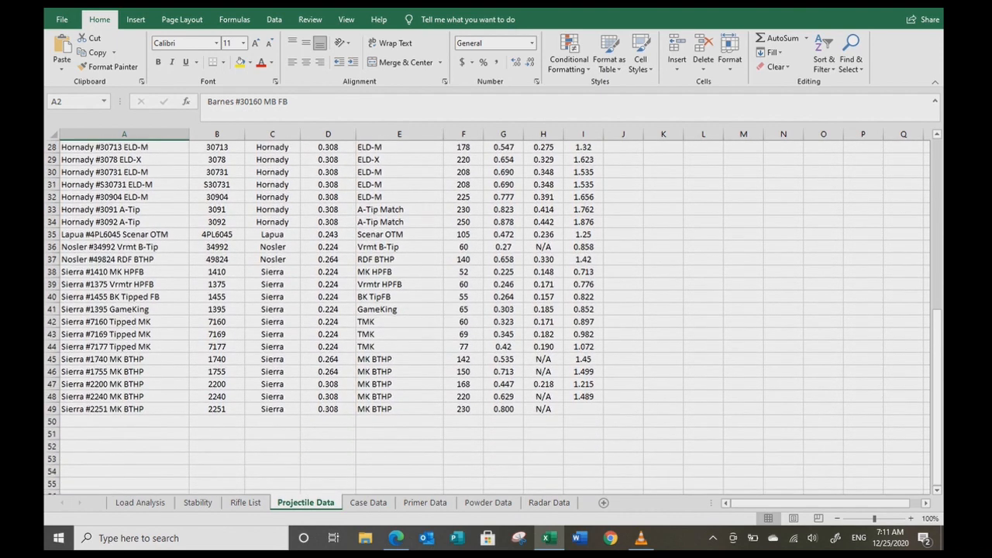
scroll(487, 318, up, 9)
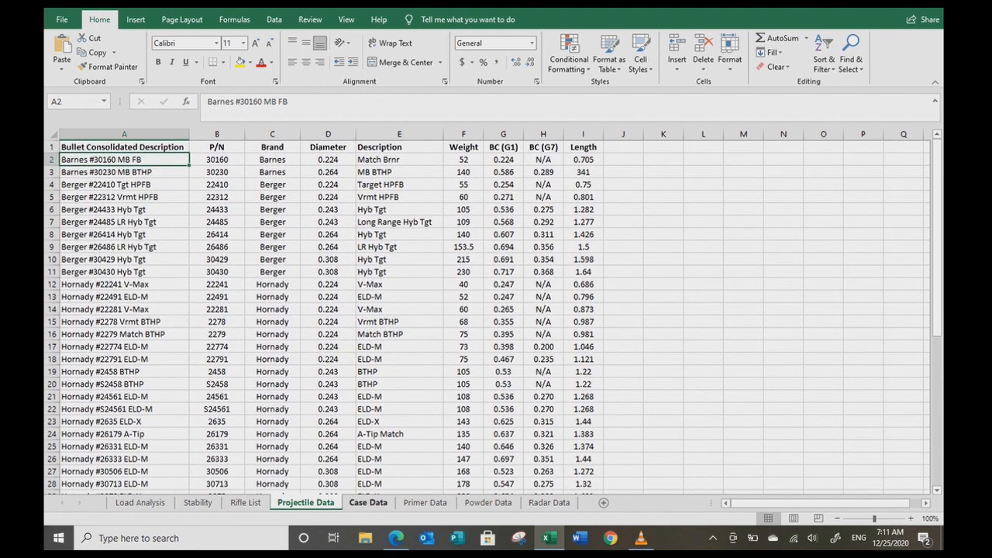
Step: Review the brass list on the Case Data sheet, checking the three Alpha case preparation entries
click(368, 503)
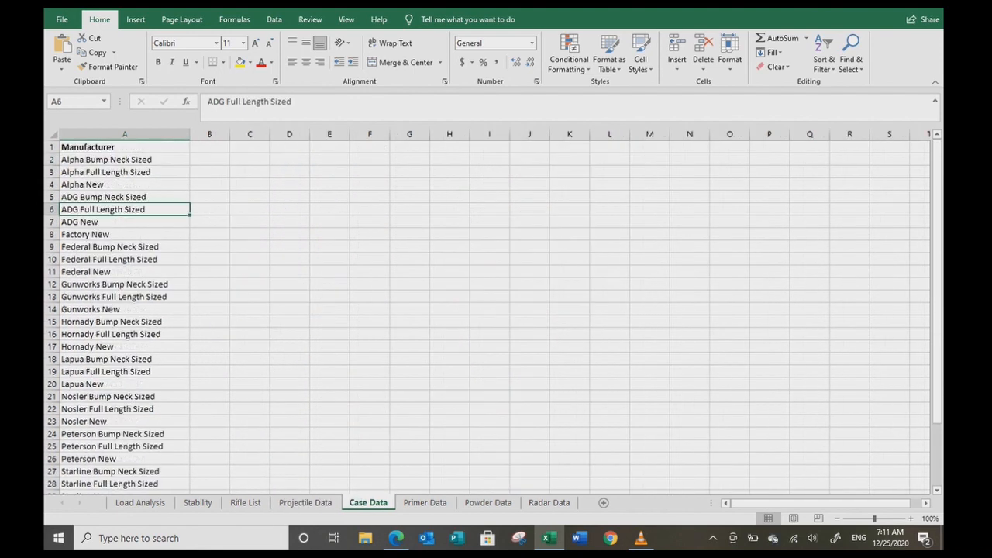
scroll(486, 317, down, 5)
scroll(486, 318, up, 5)
click(124, 160)
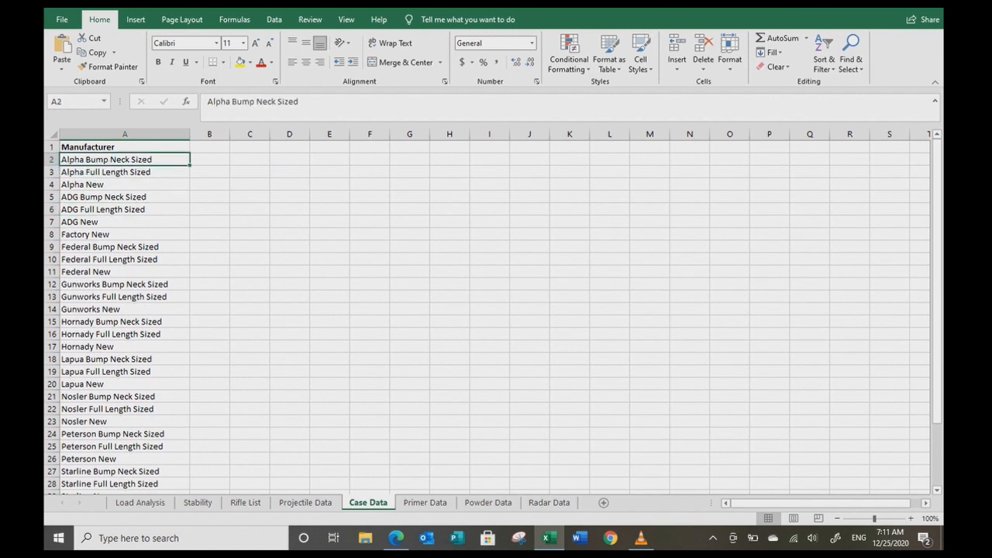
click(124, 172)
click(124, 184)
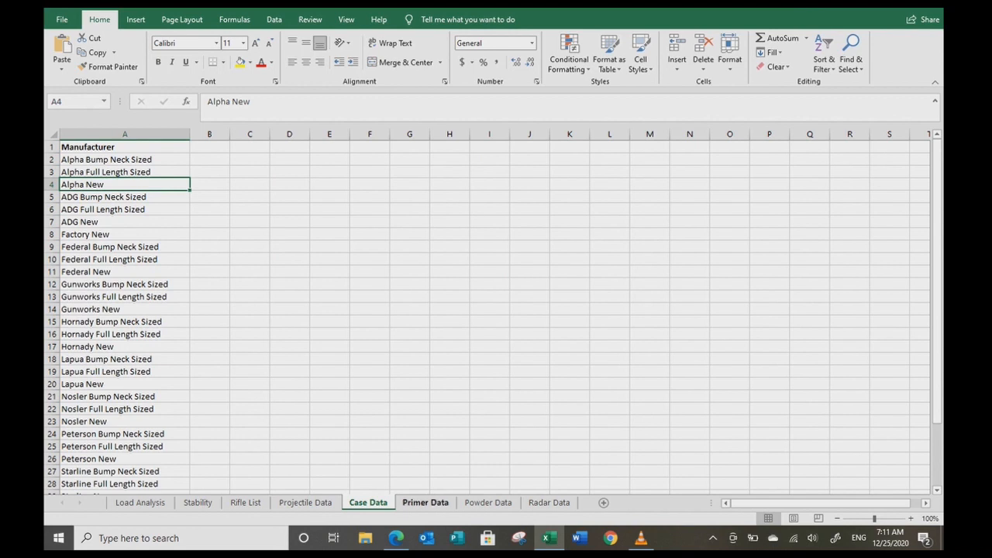
Step: Look over the primer list on the Primer Data sheet and the full powder list on the Powder Data sheet
click(425, 502)
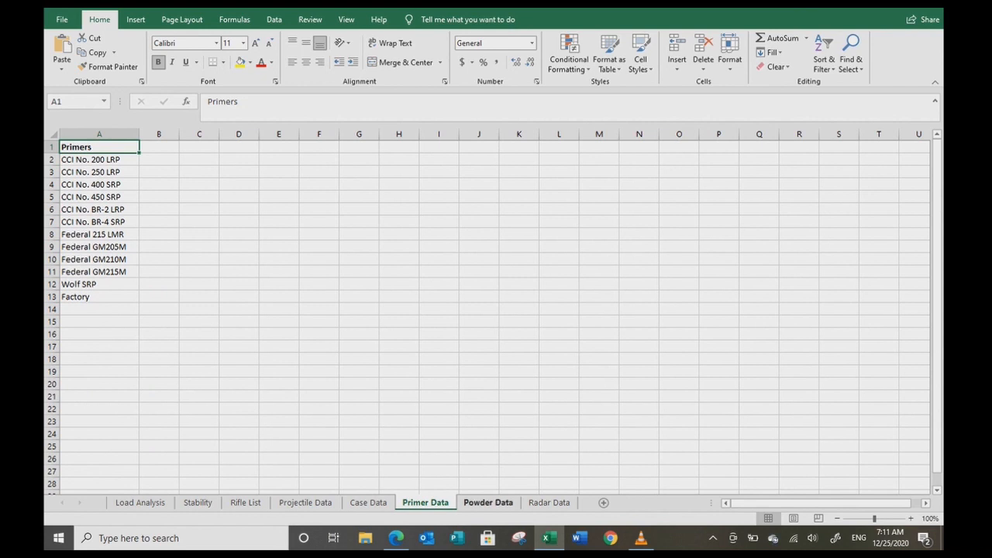
click(489, 502)
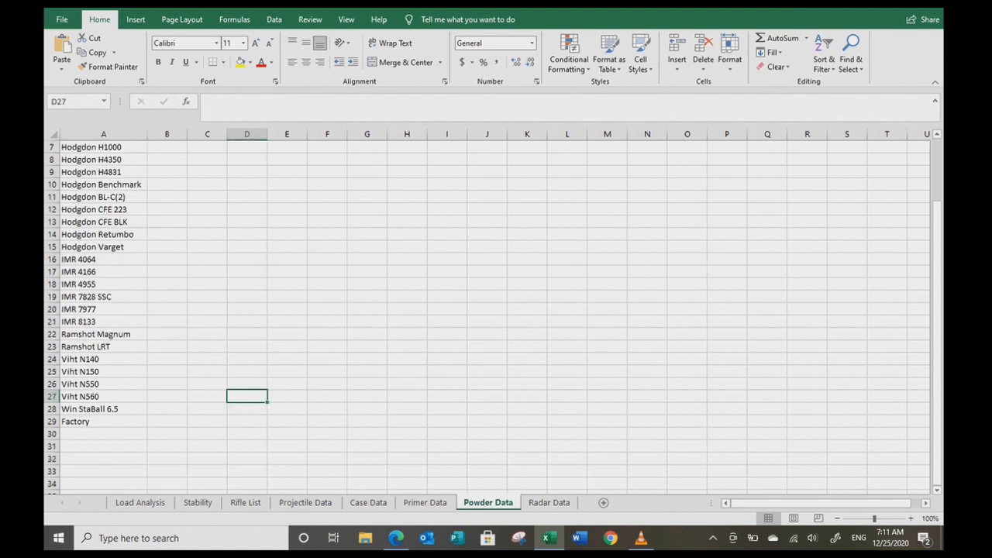
scroll(487, 316, up, 2)
click(103, 160)
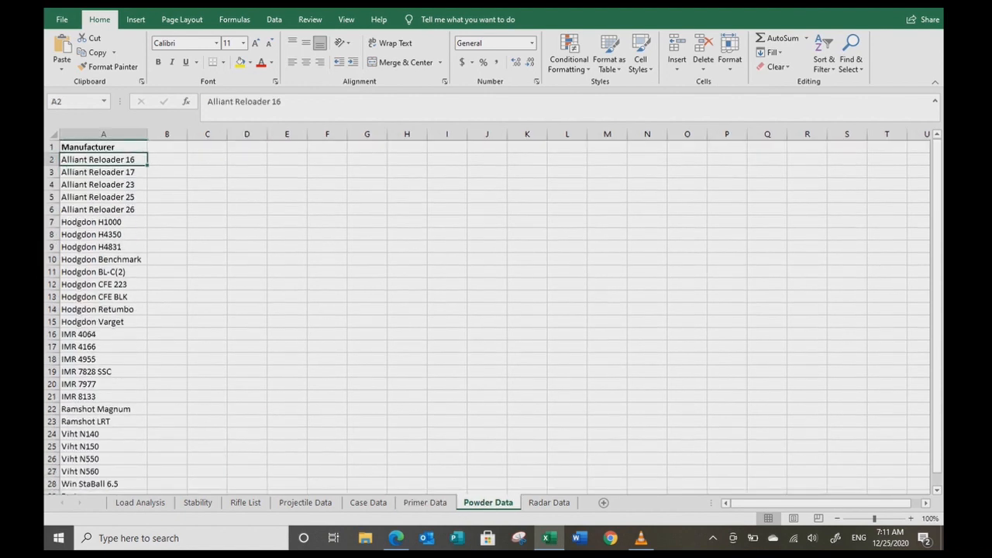
scroll(486, 316, down, 3)
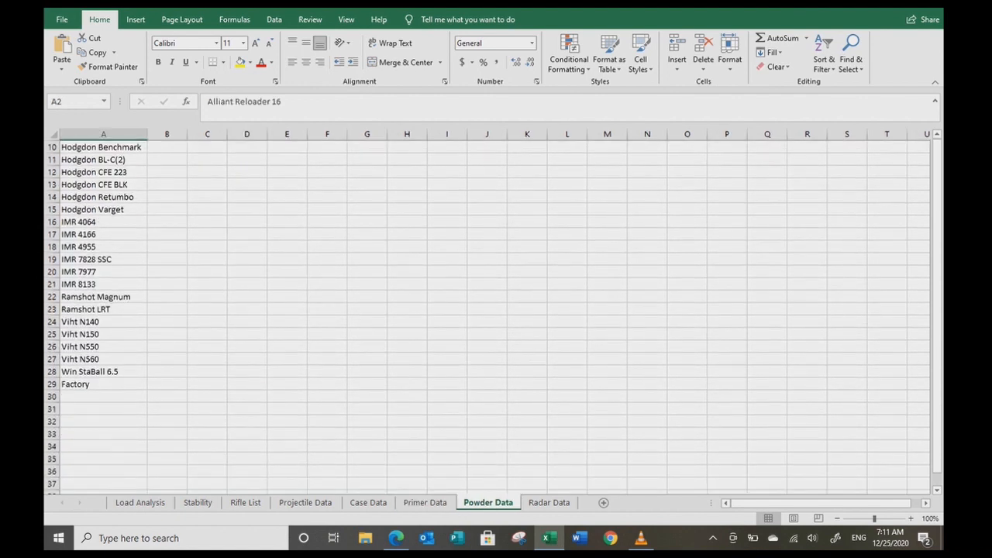
scroll(486, 316, up, 3)
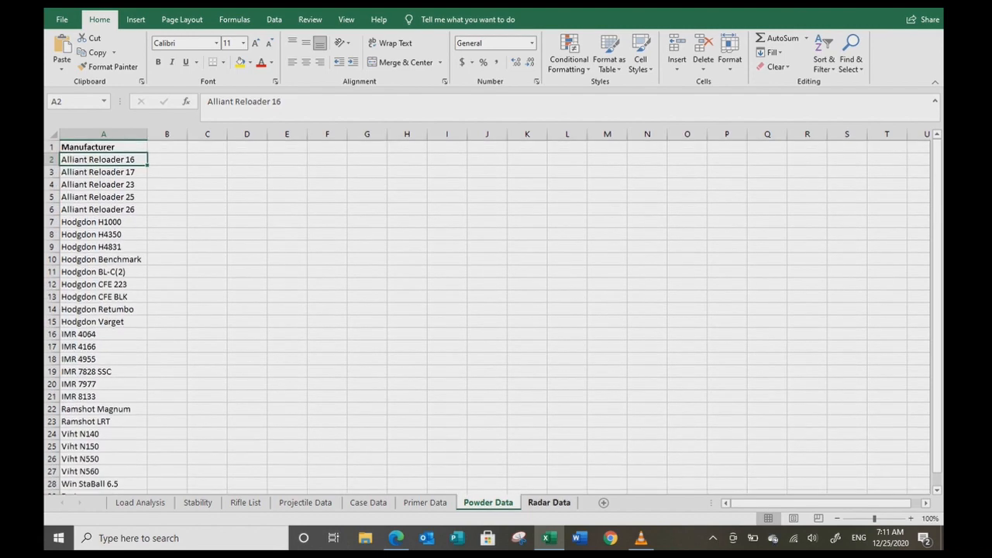
Step: Examine the shot velocities in the series tables on the Radar Data sheet, stepping through the cells from B2 to B9 and back
click(548, 502)
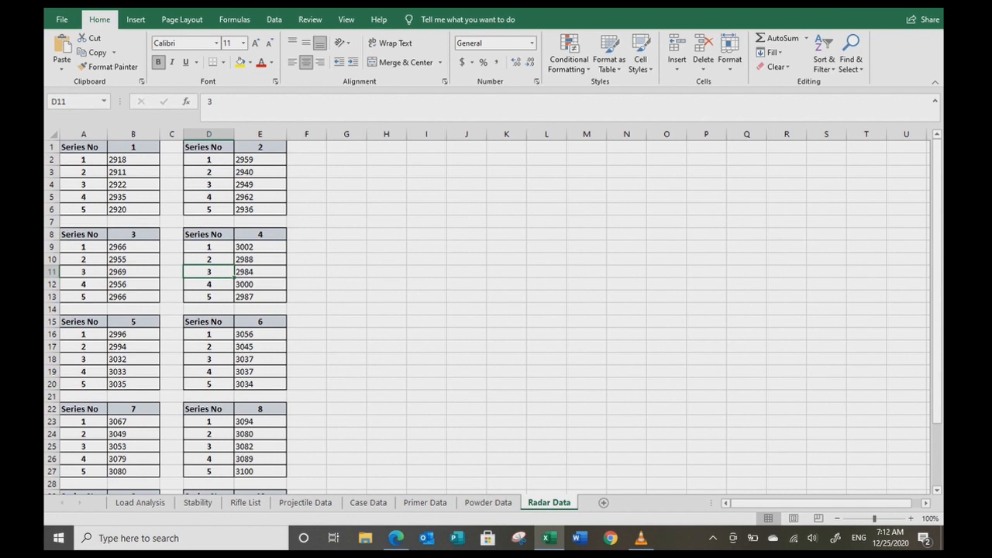
click(133, 160)
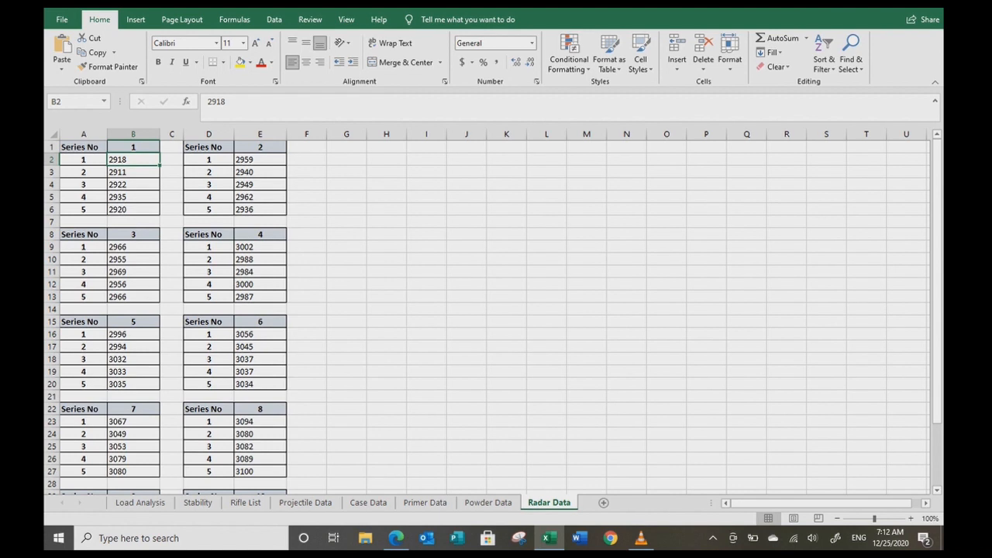
key(Down)
key(Down)
key(Down)
key(Down)
key(Down)
key(Down)
key(Down)
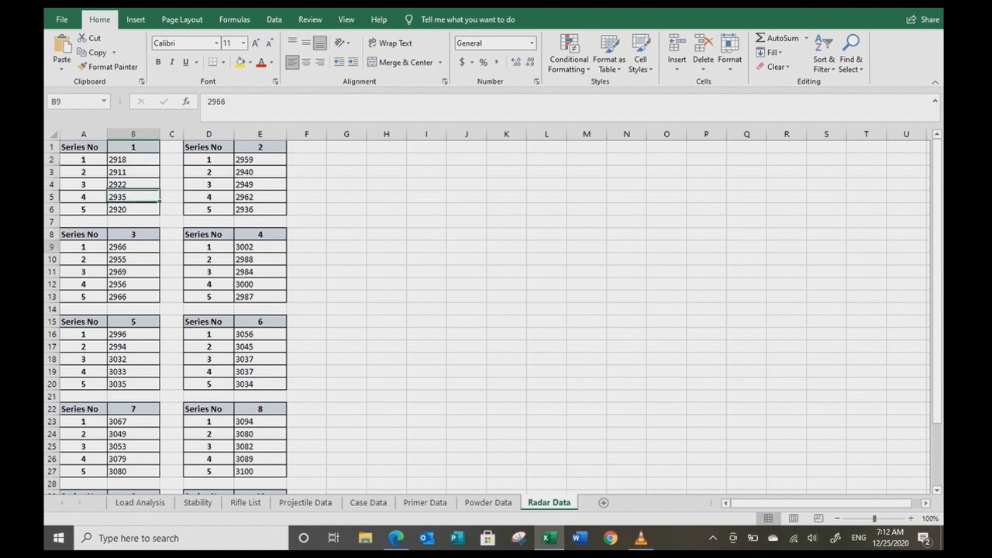
key(Up)
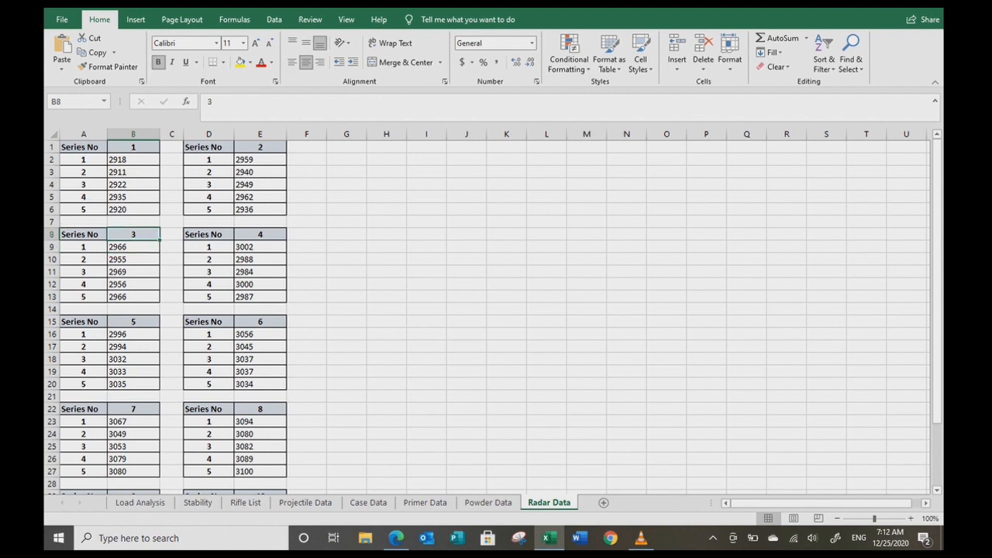
key(Up)
key(Up)
key(Up)
key(Up)
key(Up)
key(Up)
key(Up)
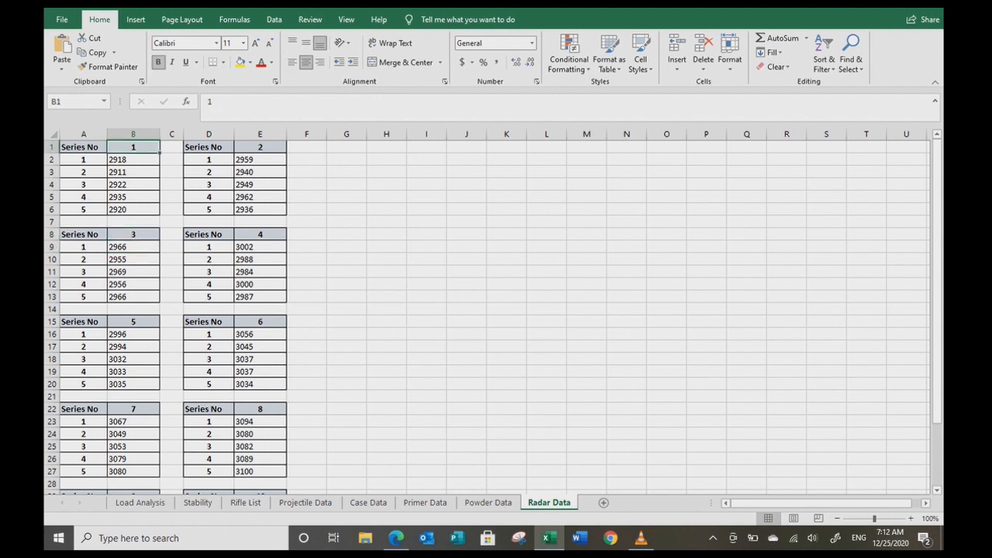
scroll(487, 316, down, 5)
scroll(487, 316, up, 5)
Step: Inspect the series number cells of Series 1 and 2 and the first shot velocity of Series 1
click(133, 159)
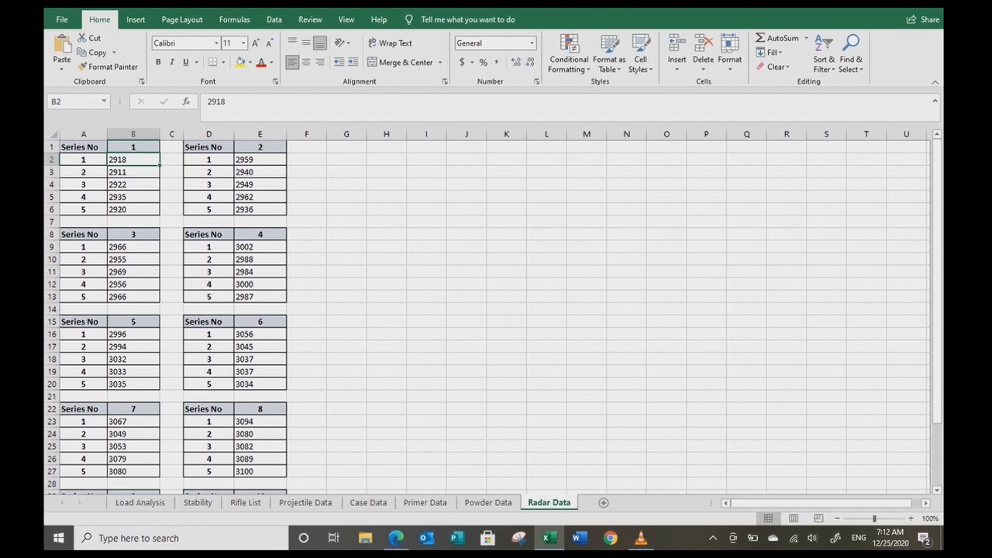
click(133, 147)
click(260, 148)
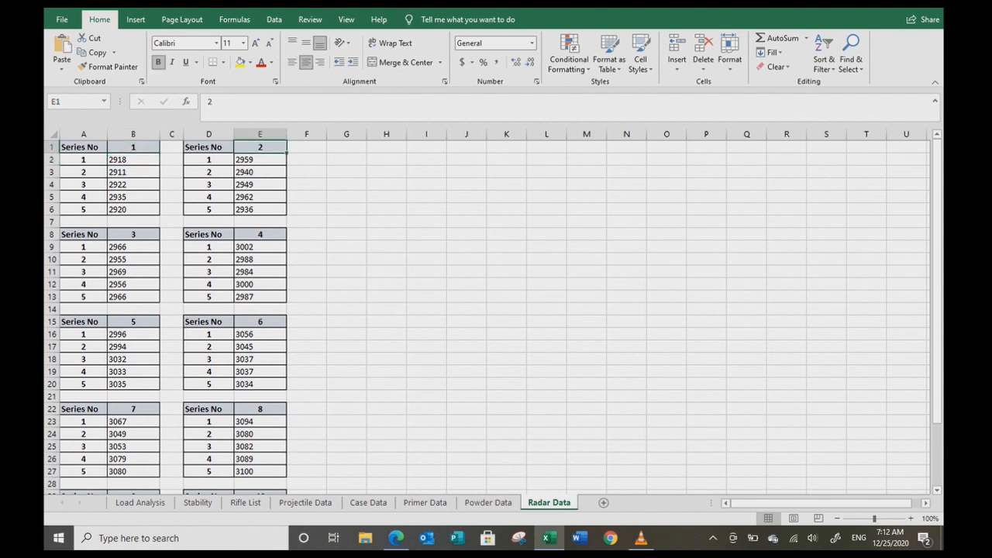
click(133, 147)
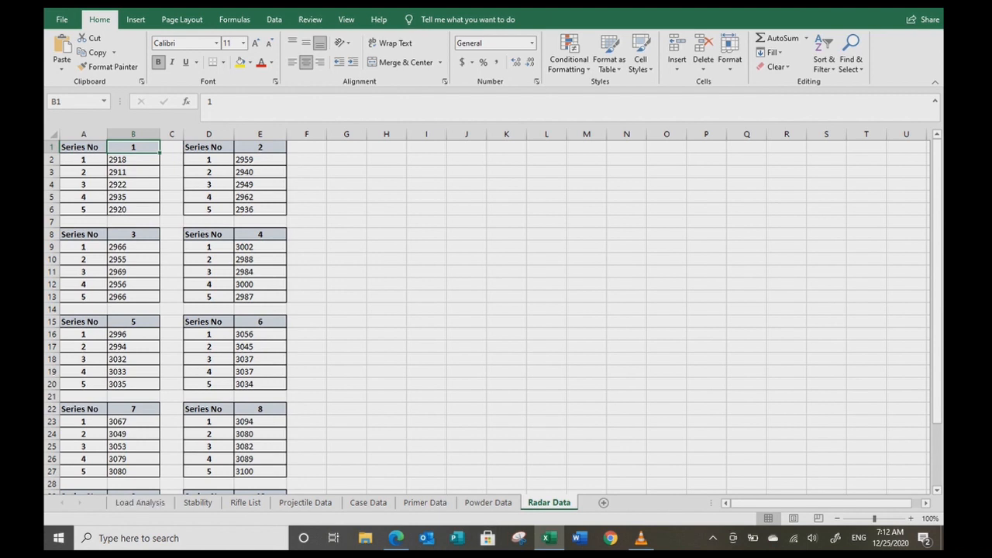
click(133, 159)
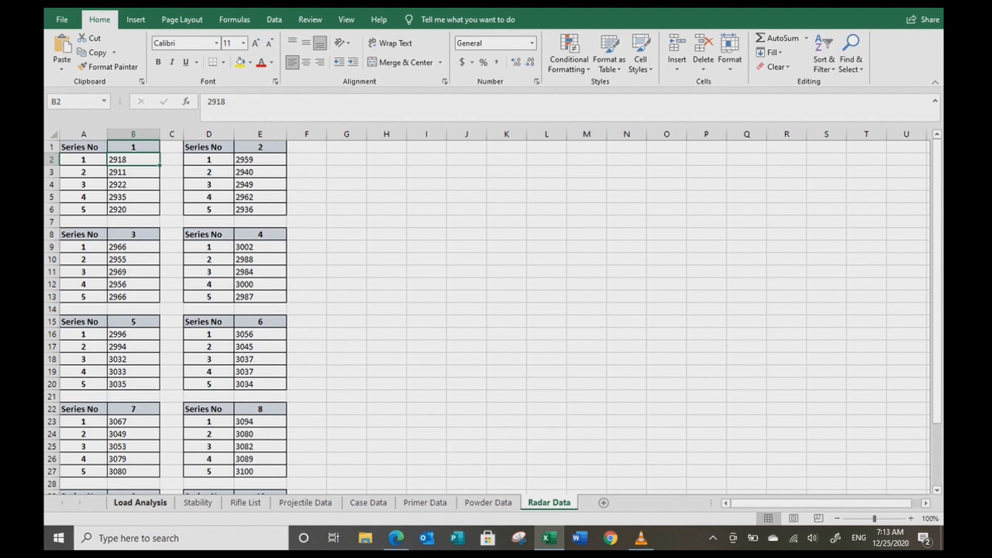
Step: Set the Firearm on the Load Analysis sheet to Bergara Premier 6.5
click(140, 502)
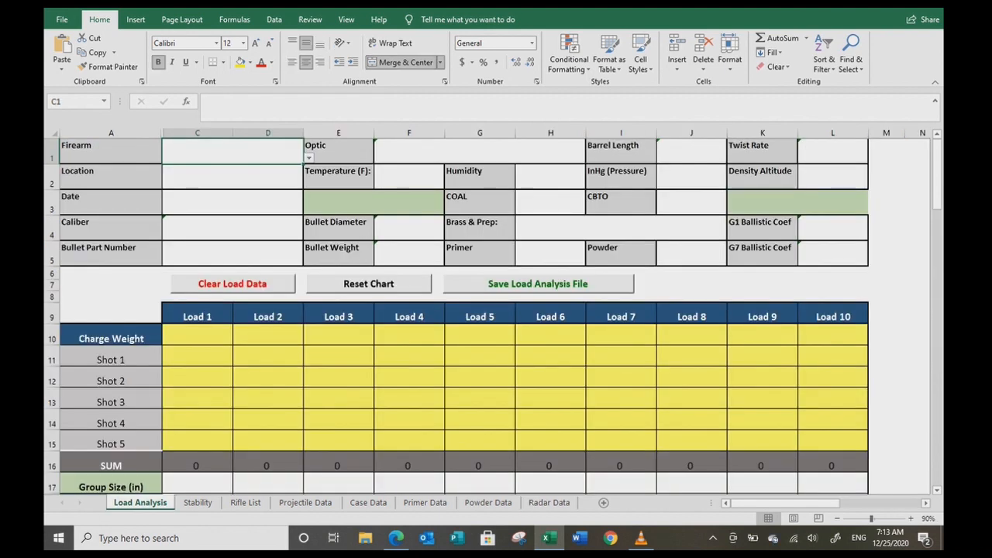
click(232, 177)
click(232, 151)
click(309, 157)
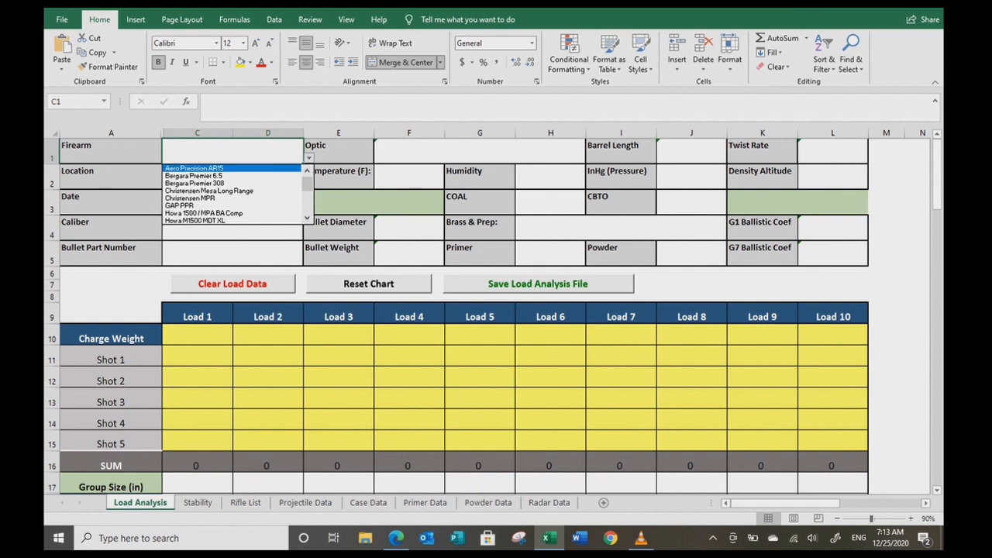
key(Down)
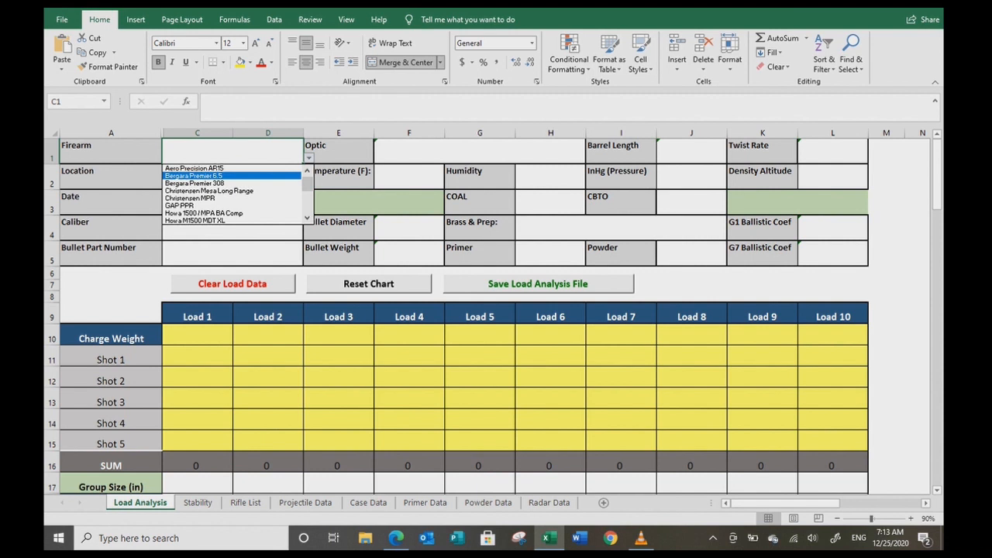
key(Return)
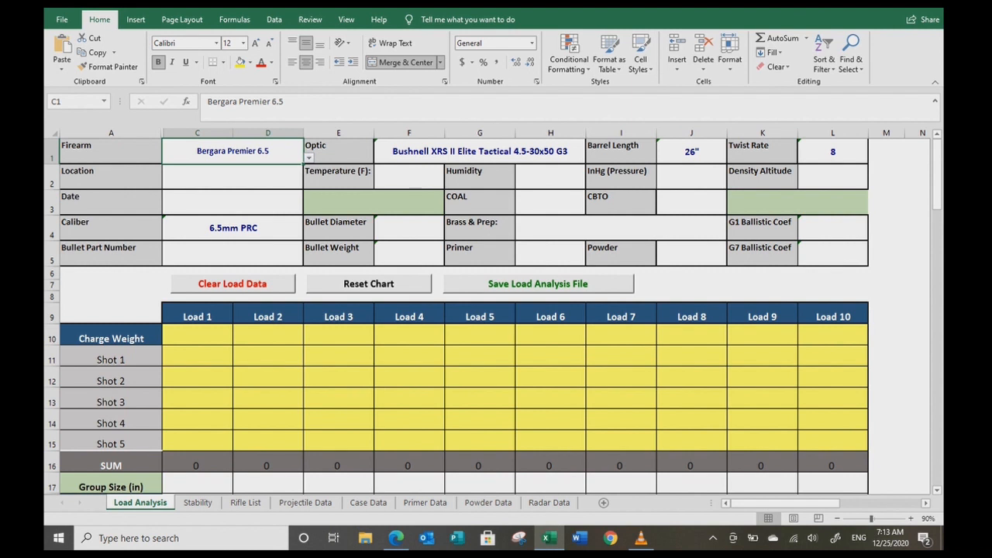
Step: Inspect the data validation settings of the Firearm cell on the Load Analysis sheet, then close them without changes
click(274, 19)
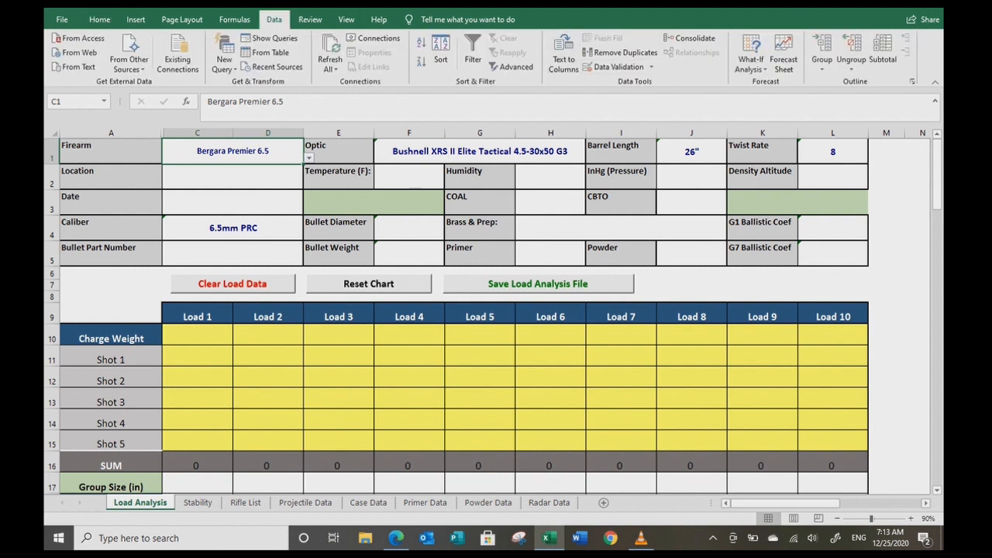
click(651, 66)
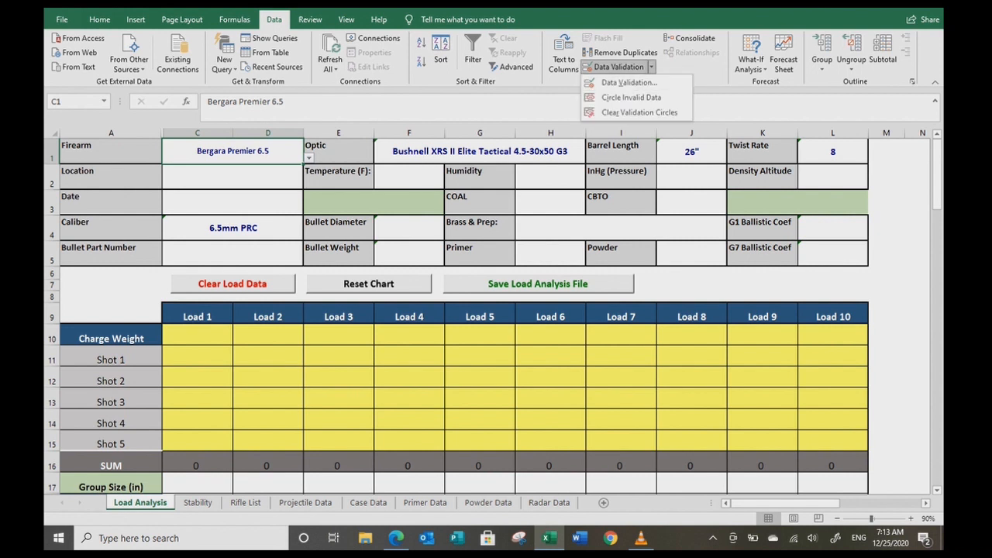
click(628, 83)
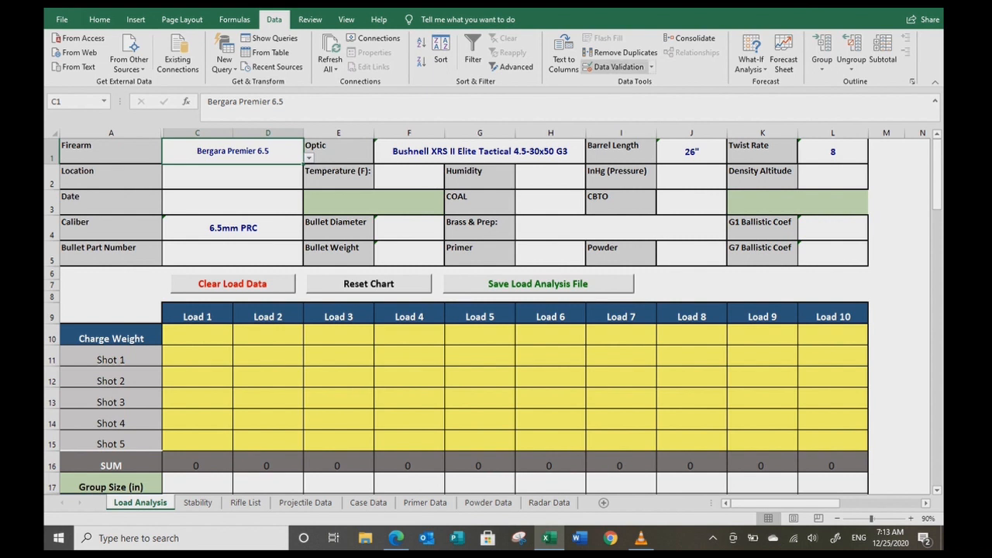
click(616, 67)
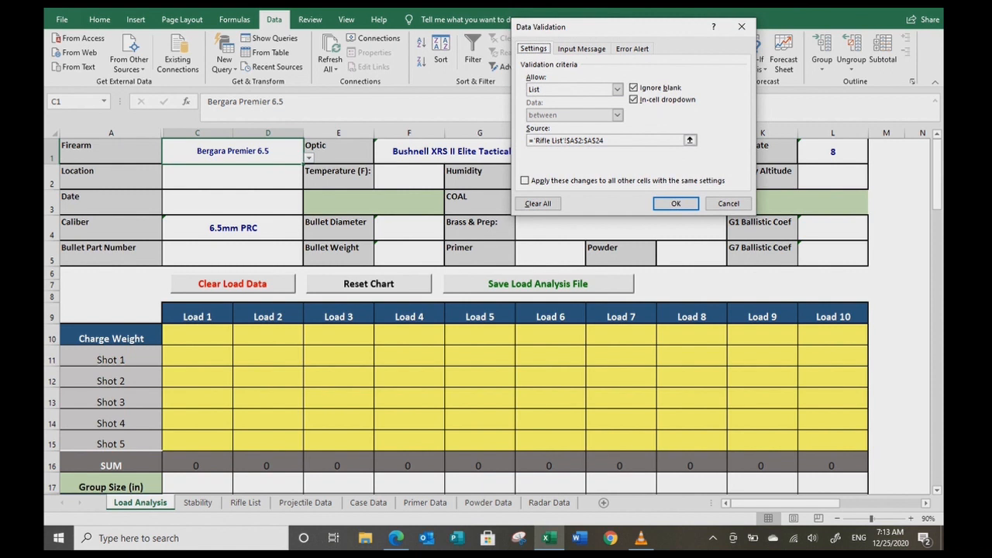
click(727, 203)
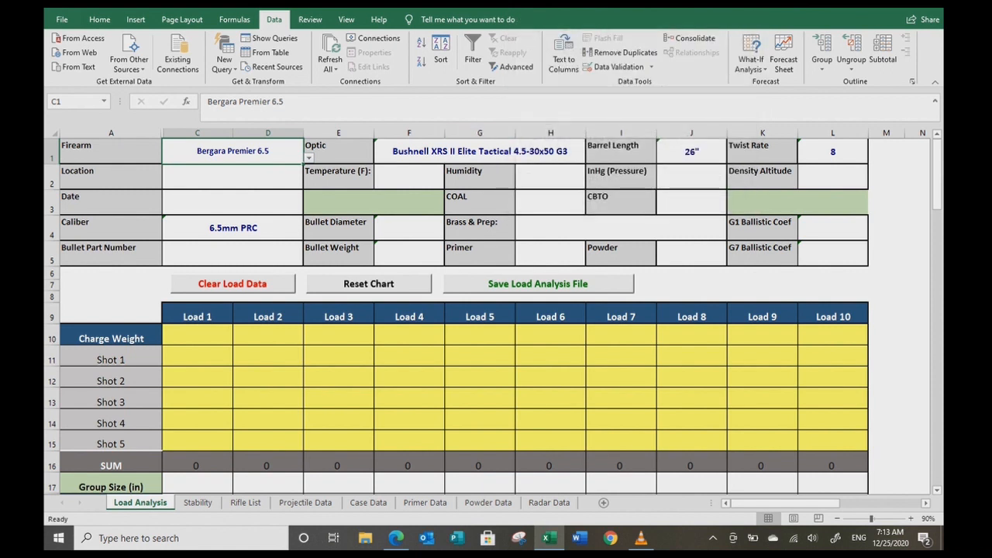
Step: Extend the Firearm cell's validation list source to ='Rifle List'!$A$2:$A$31
click(616, 67)
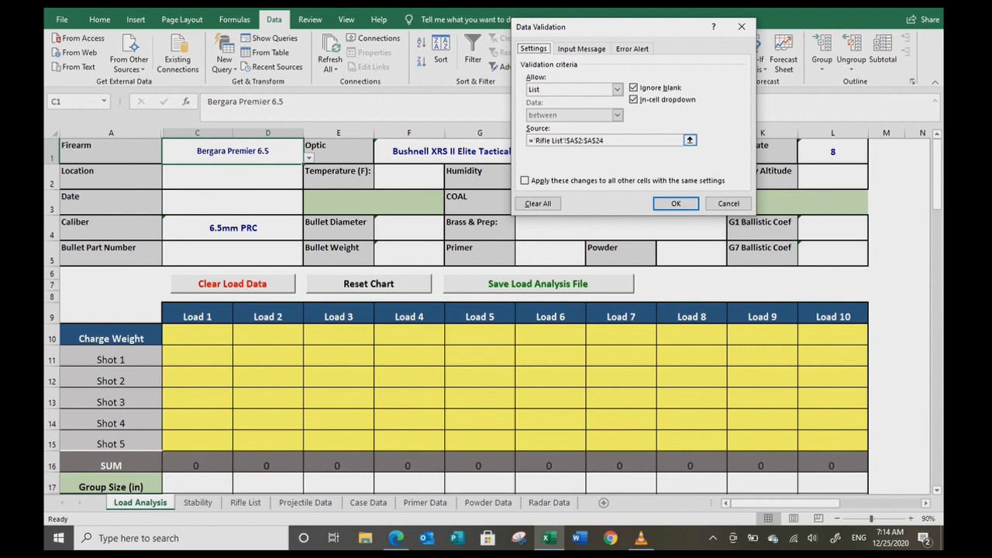
click(689, 140)
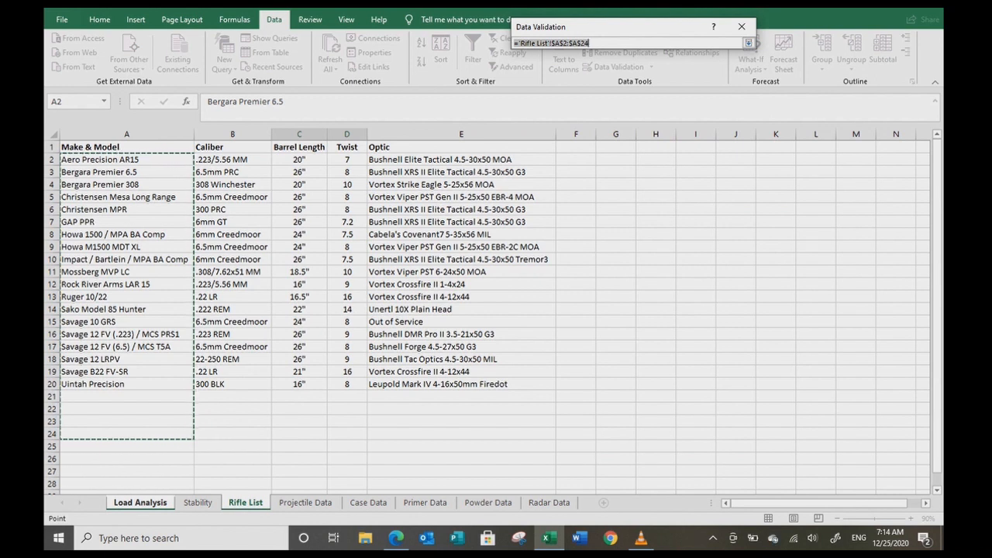
drag(182, 159, 184, 485)
scroll(496, 310, up, 1)
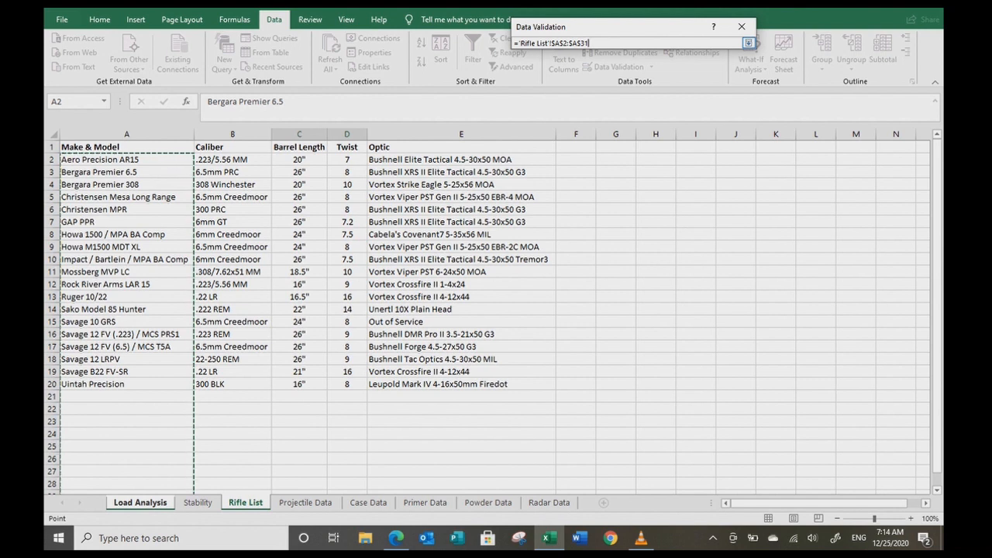
key(Return)
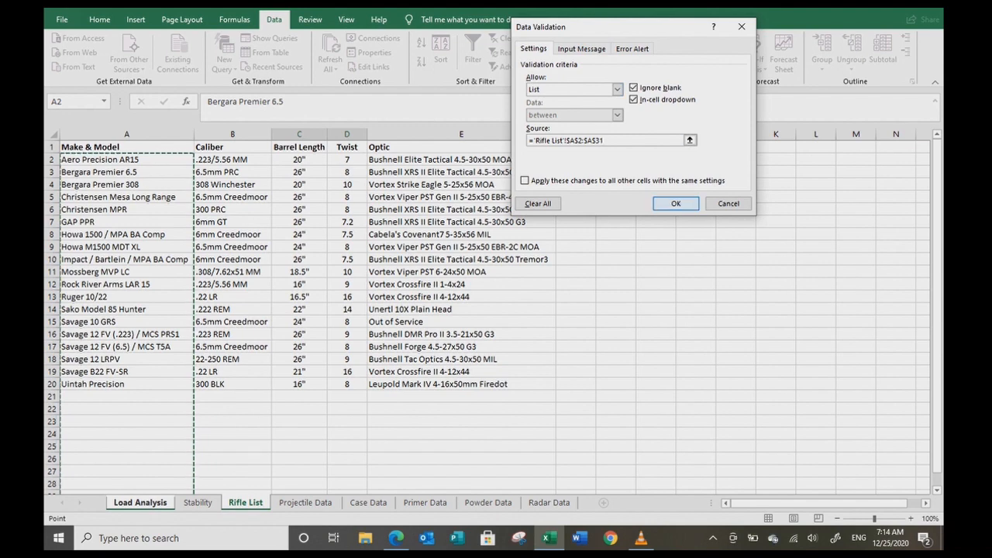
key(Return)
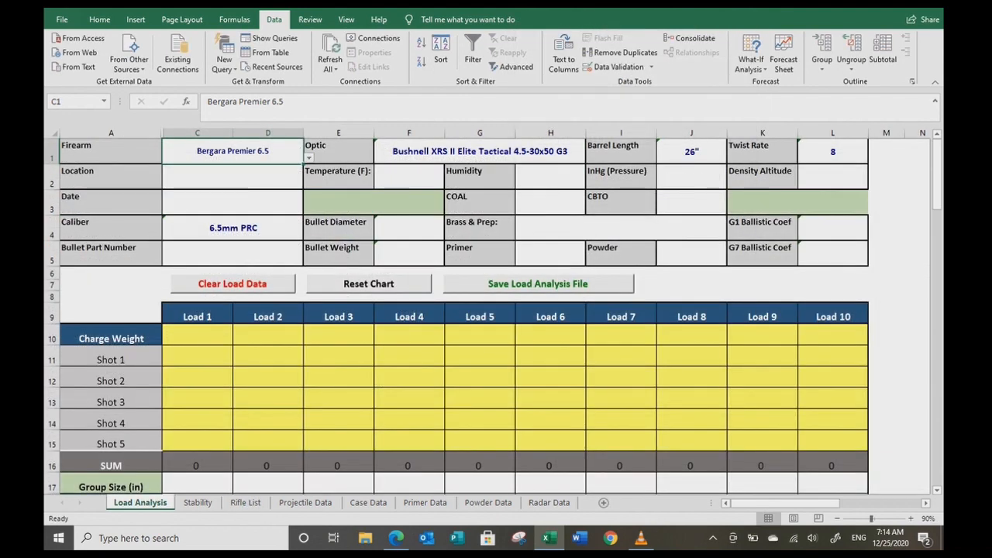
Step: Look through the Firearm cell's list of rifles from end to end, keeping the current selection
key(alt+Down)
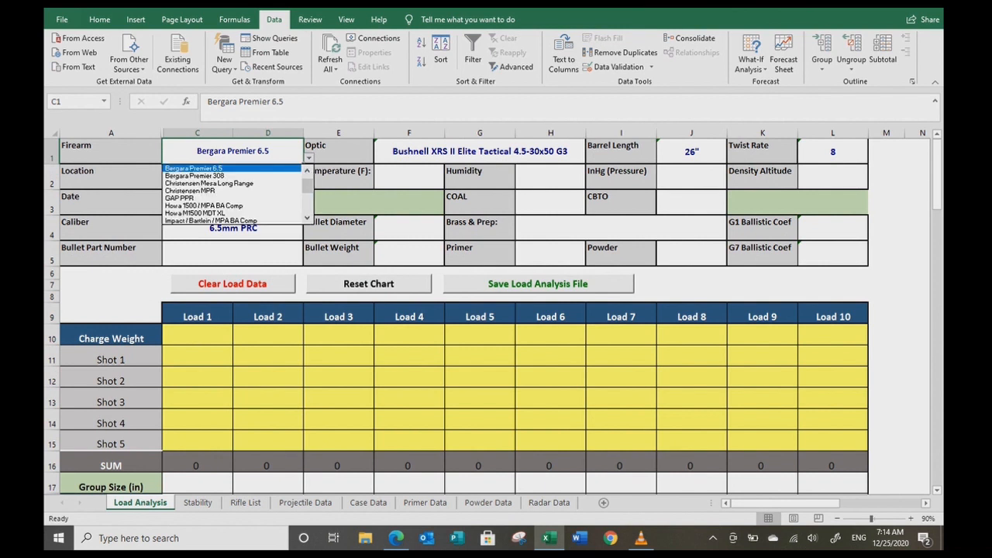
key(Down)
key(Down)
key(Down)
key(Down)
key(Down)
key(Down)
key(Down)
key(Down)
key(Down)
key(Down)
key(Down)
key(Down)
key(Down)
key(Down)
key(Down)
key(Down)
key(Down)
key(Down)
key(Down)
key(Down)
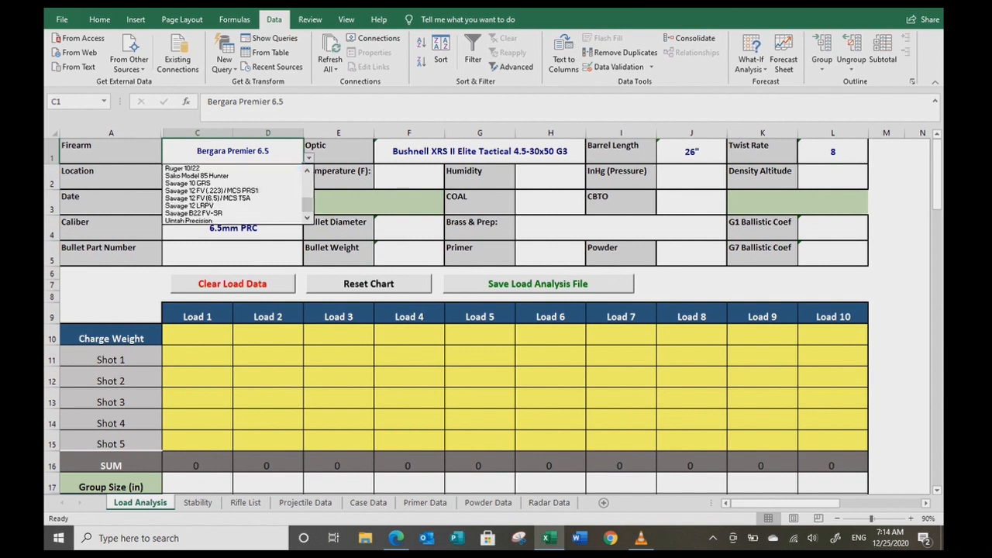
key(Up)
key(Up)
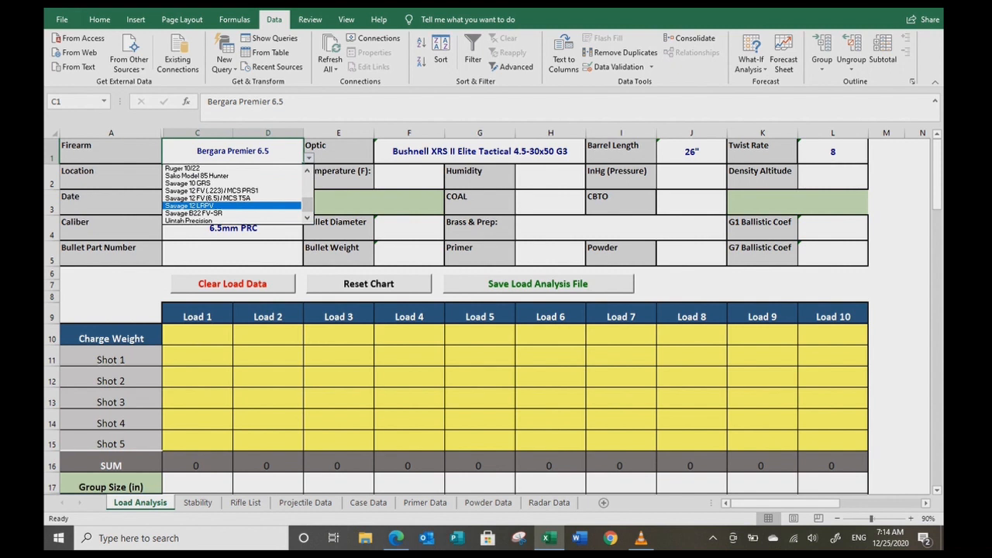
mouse_move(307, 205)
mouse_down()
mouse_move(307, 184)
mouse_move(308, 205)
mouse_up()
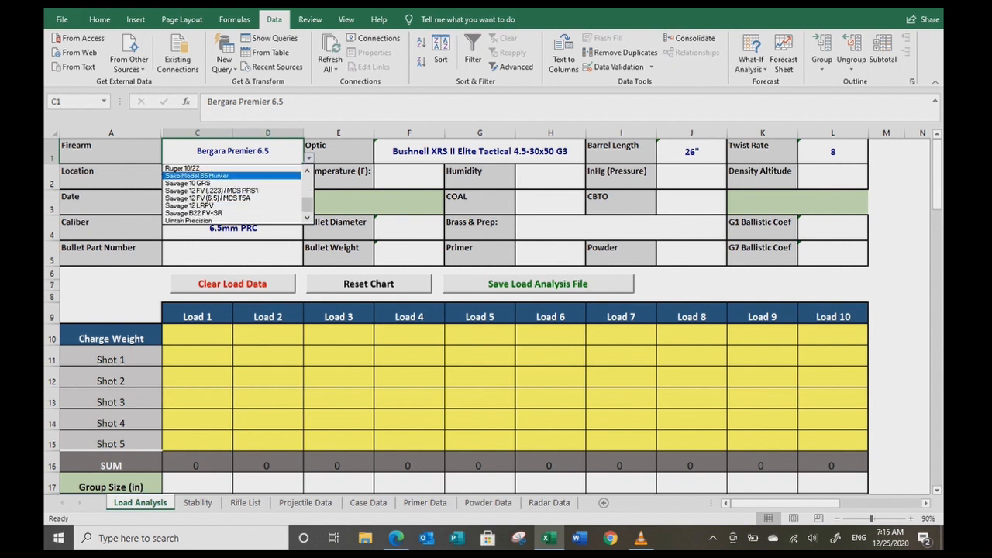
key(Down)
key(Down)
key(Down)
key(Down)
key(Down)
key(Down)
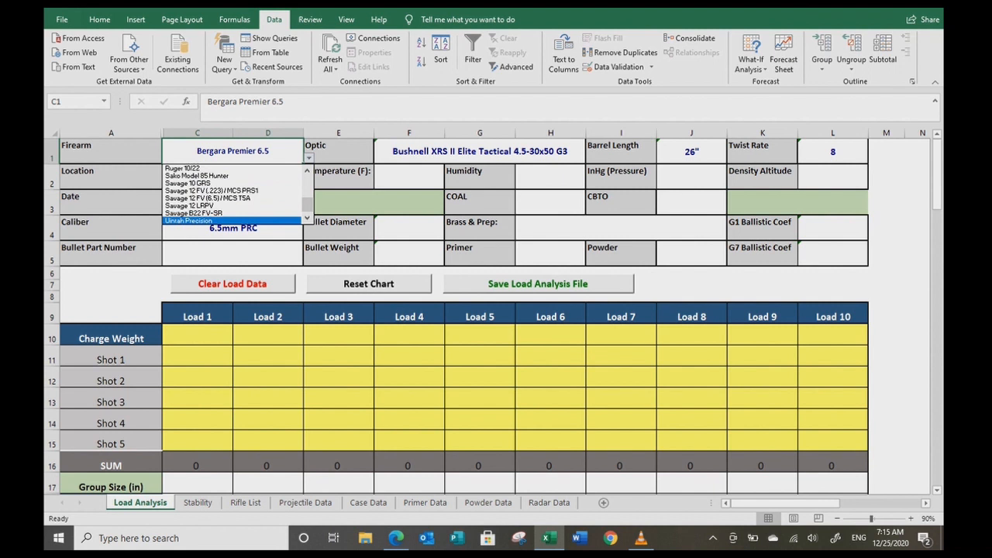
key(Up)
key(Up)
key(Up)
drag(307, 205, 307, 184)
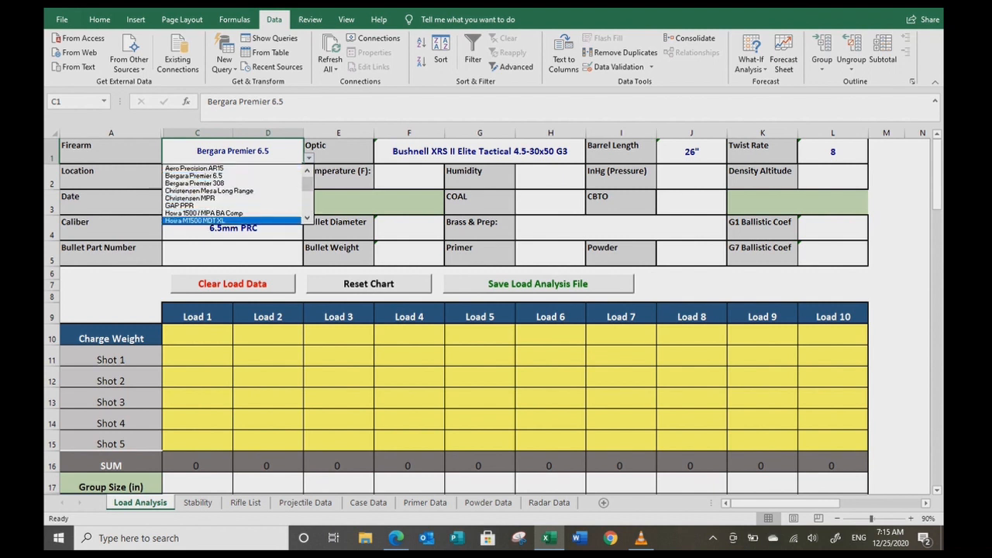
key(Escape)
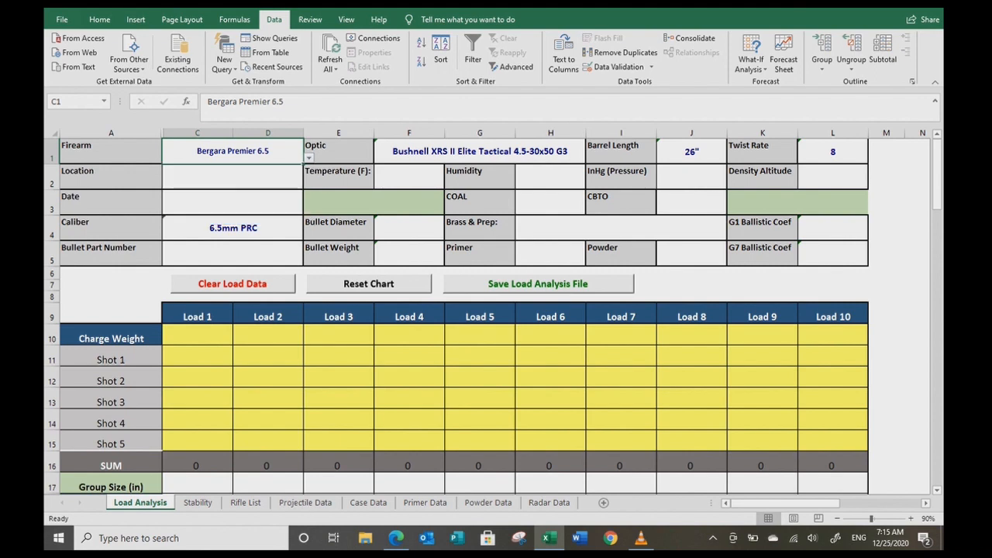
Step: Examine the Bergara Premier 6.5 row on the Rifle List sheet and return to the Load Analysis sheet
click(245, 502)
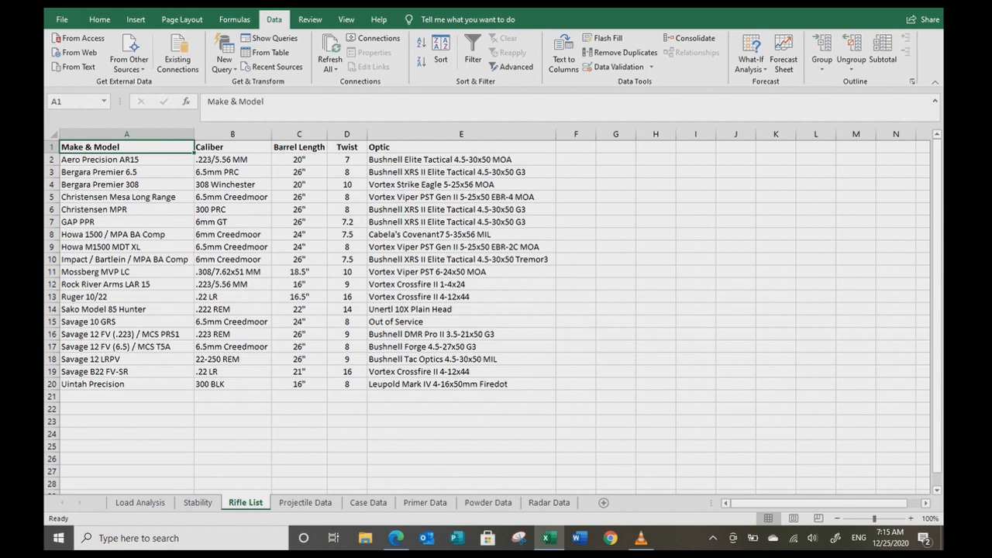
click(52, 172)
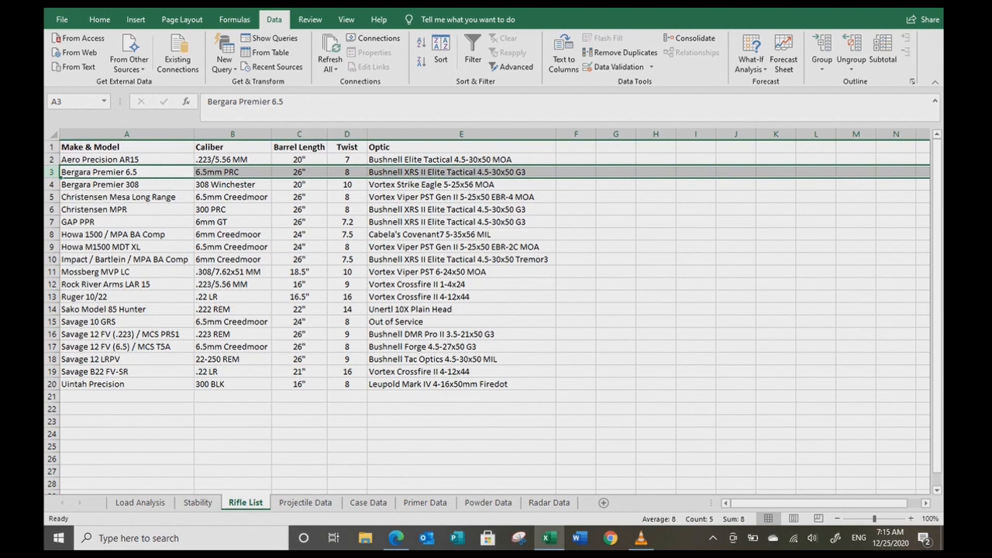
click(139, 502)
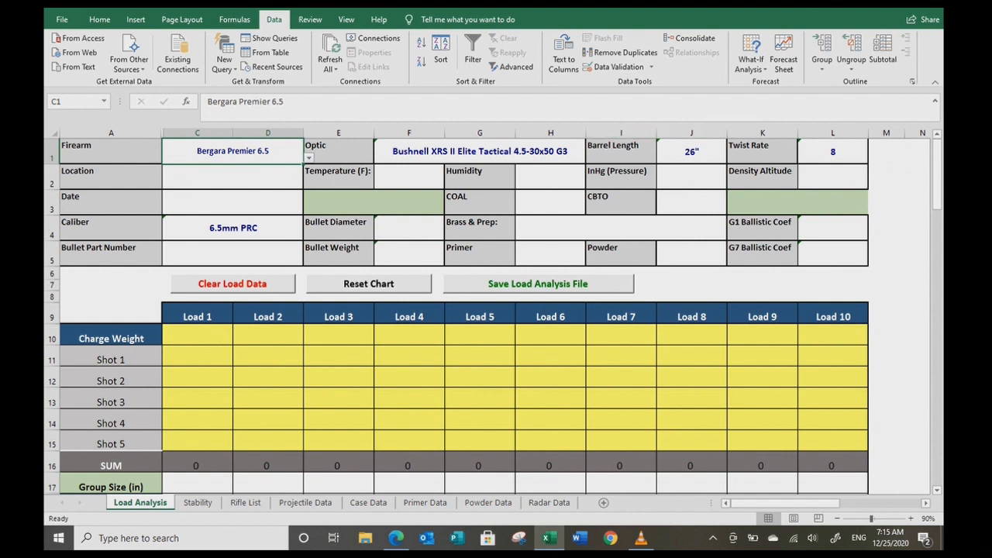
Step: Enter Your Range as the Location and 59 as the Temperature (F)
click(232, 176)
text(Your Range)
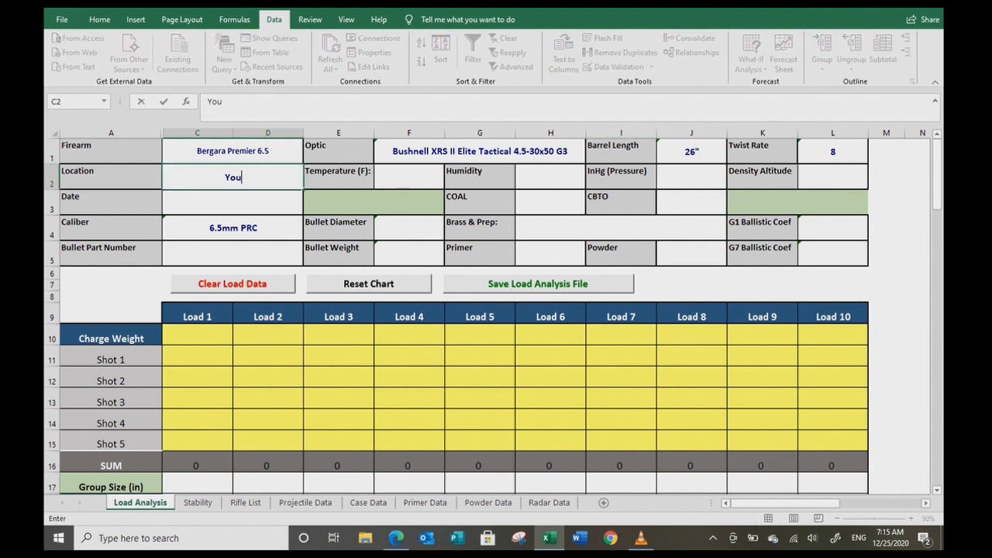
key(Tab)
key(Tab)
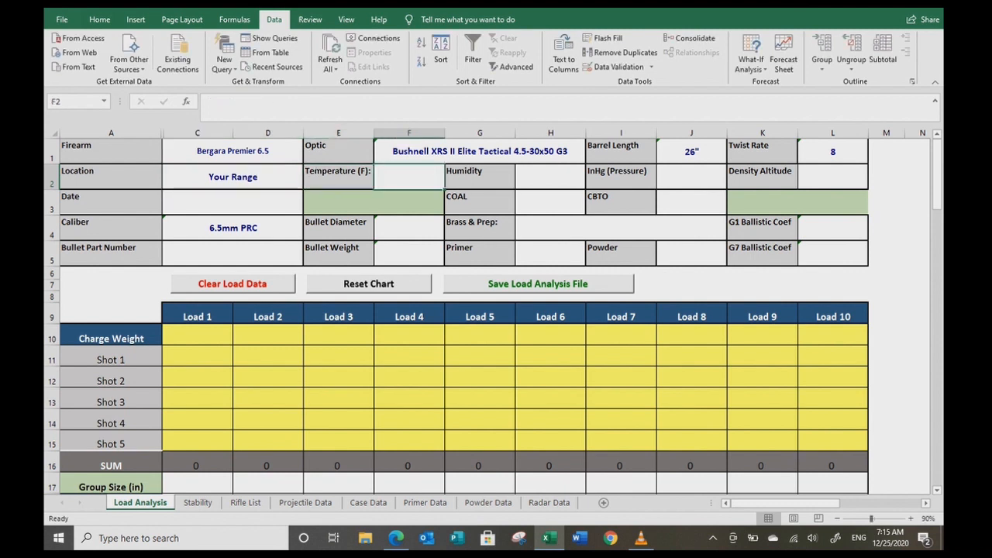
text(59)
key(Tab)
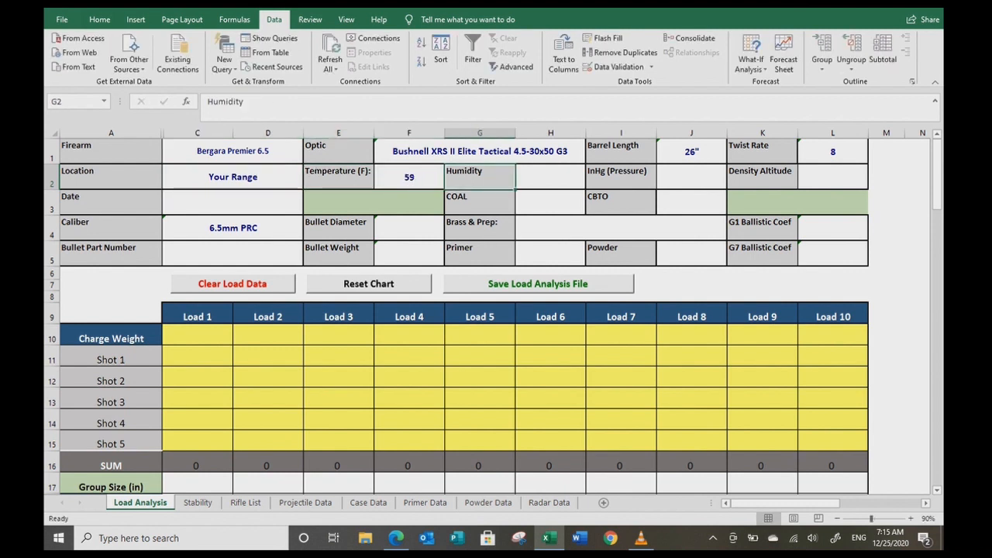
Step: Set the Humidity to 65% and the InHg (Pressure) to 29.92
key(Tab)
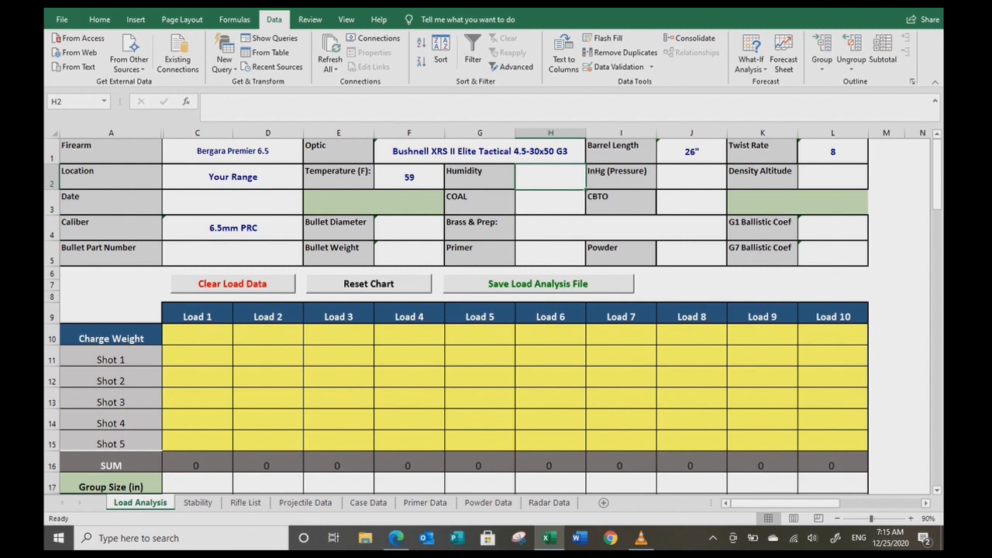
text(65%)
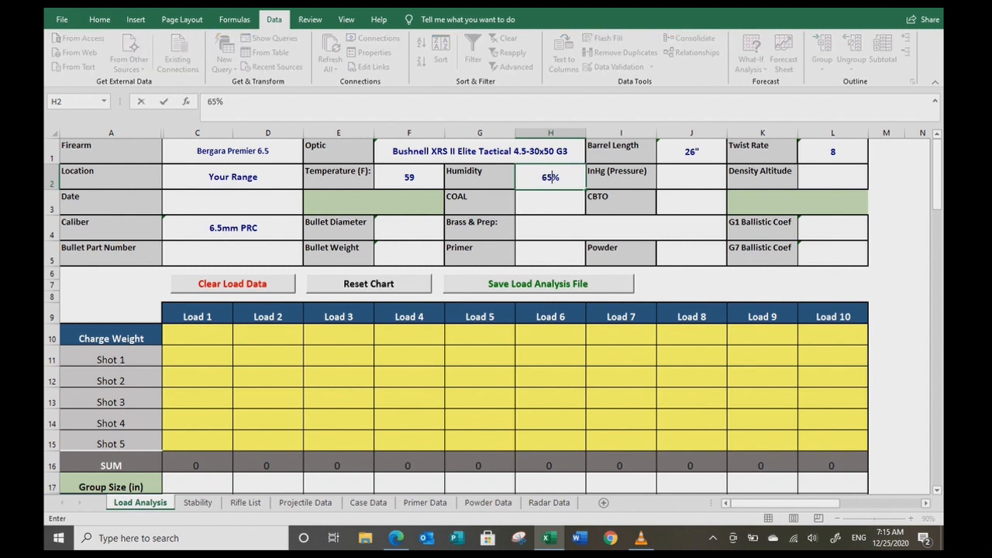
key(Tab)
key(Tab)
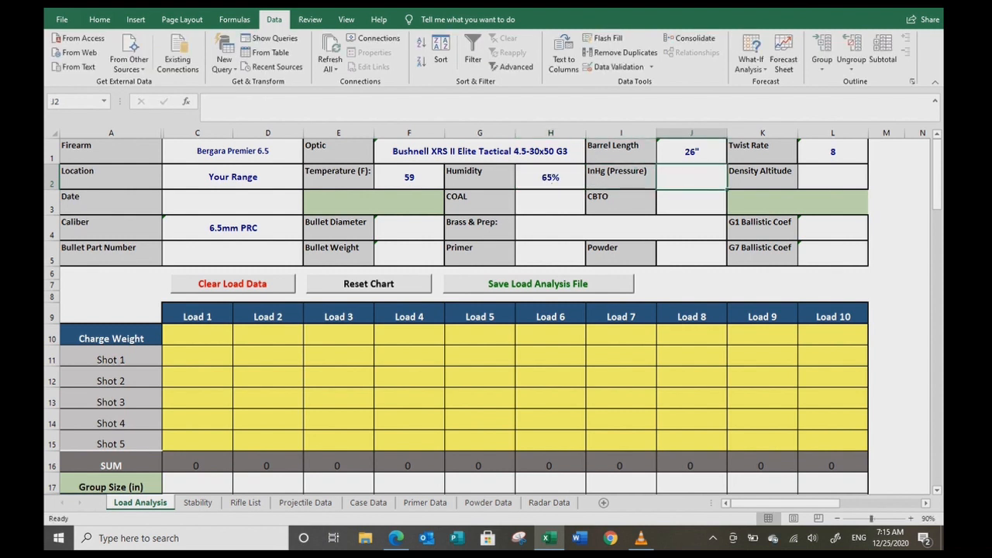
text(29.92)
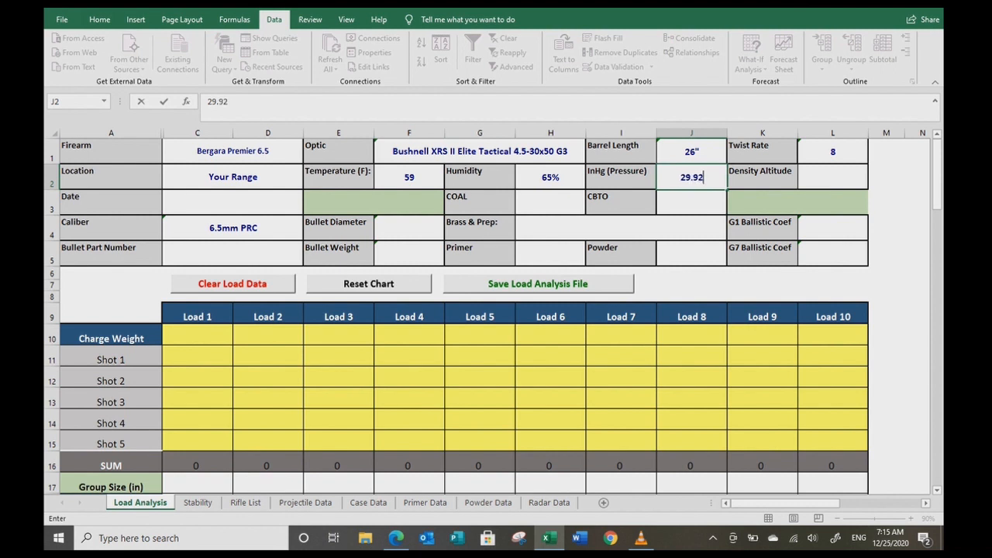
key(Tab)
key(Tab)
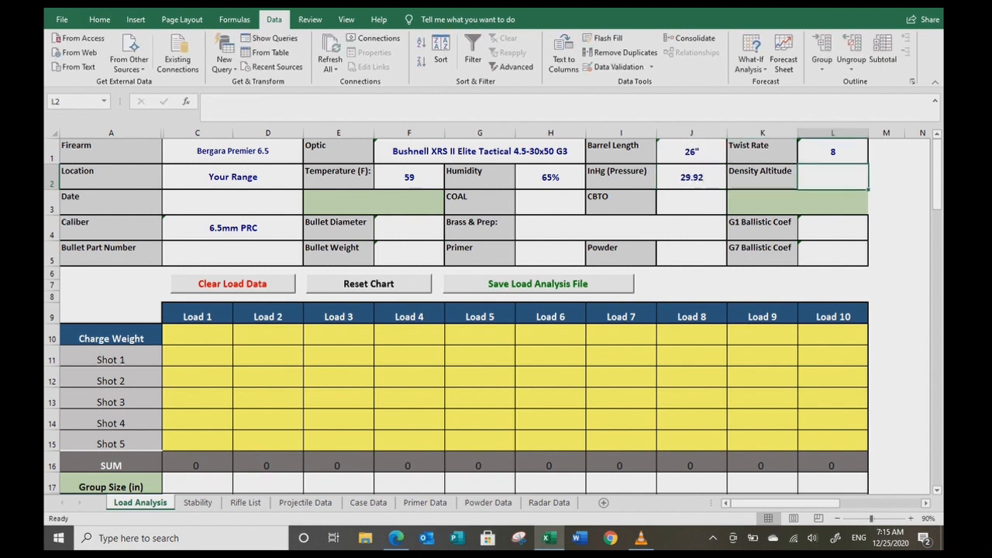
Step: Leave the Density Altitude blank and set the Date to 12/25/2020
key(Tab)
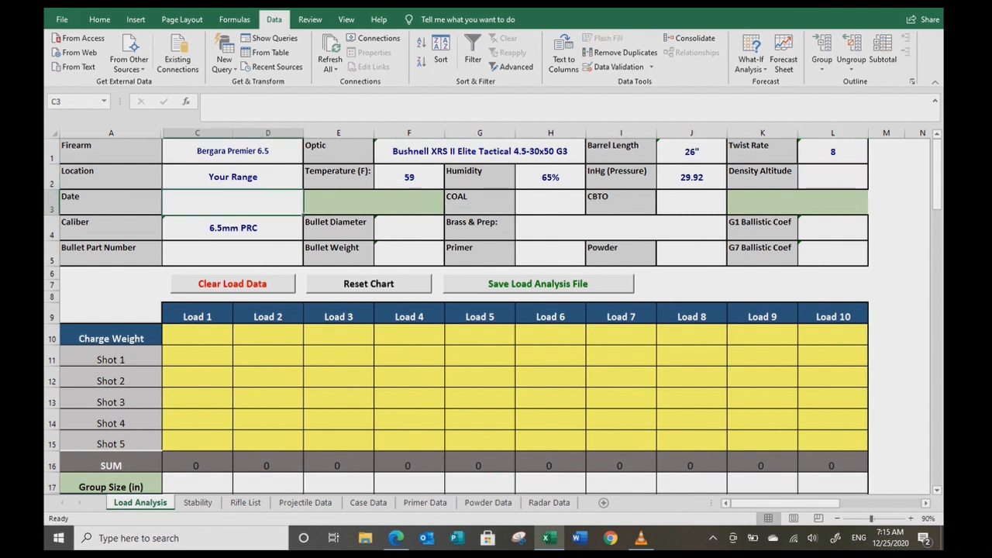
text(12/25/2020)
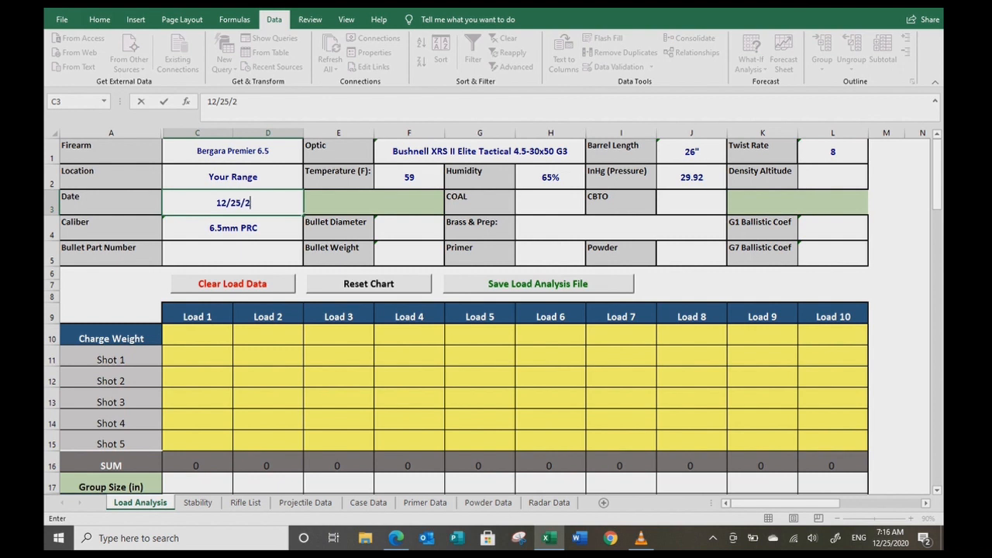
key(Tab)
key(Tab)
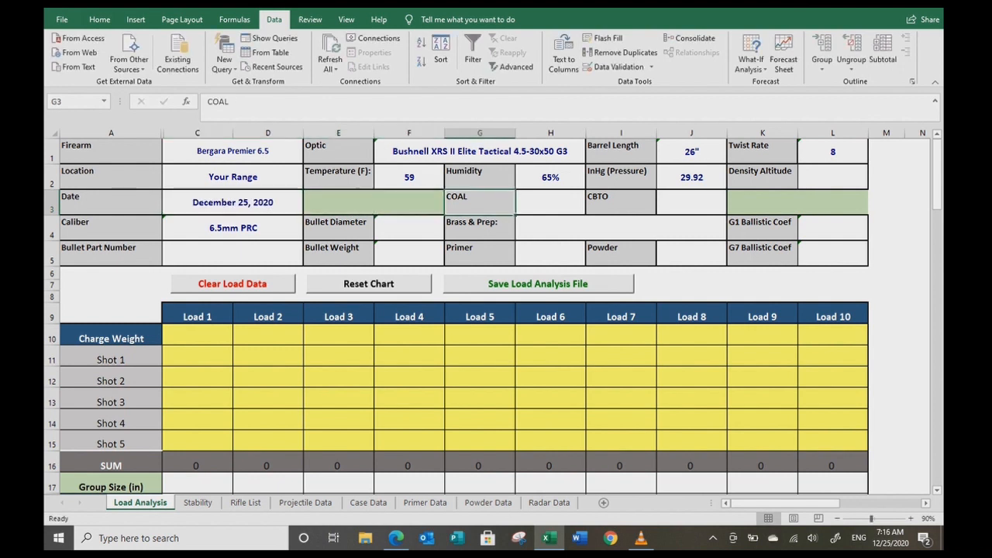
Step: Enter 2.850" as the COAL, keeping the trailing zero and the inch mark
key(Tab)
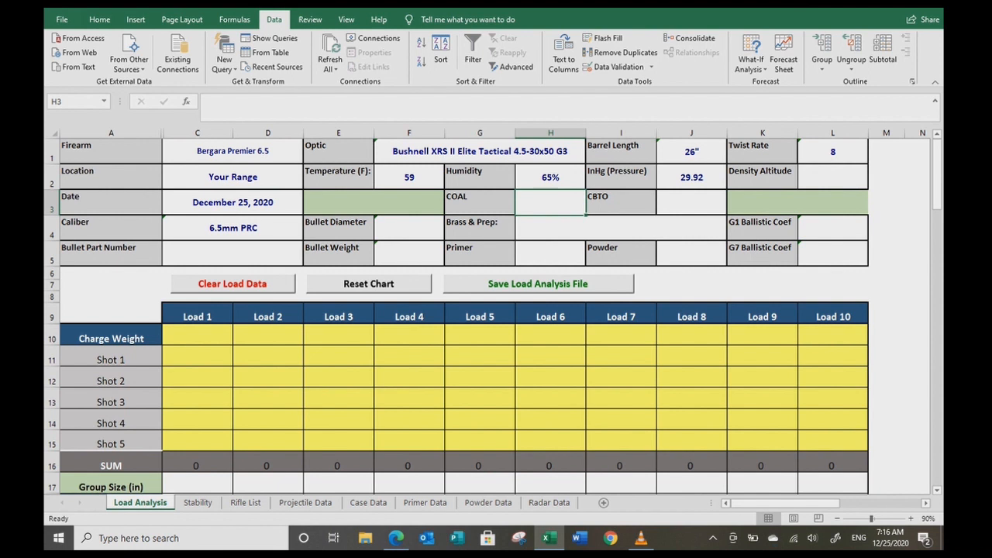
text(2.850)
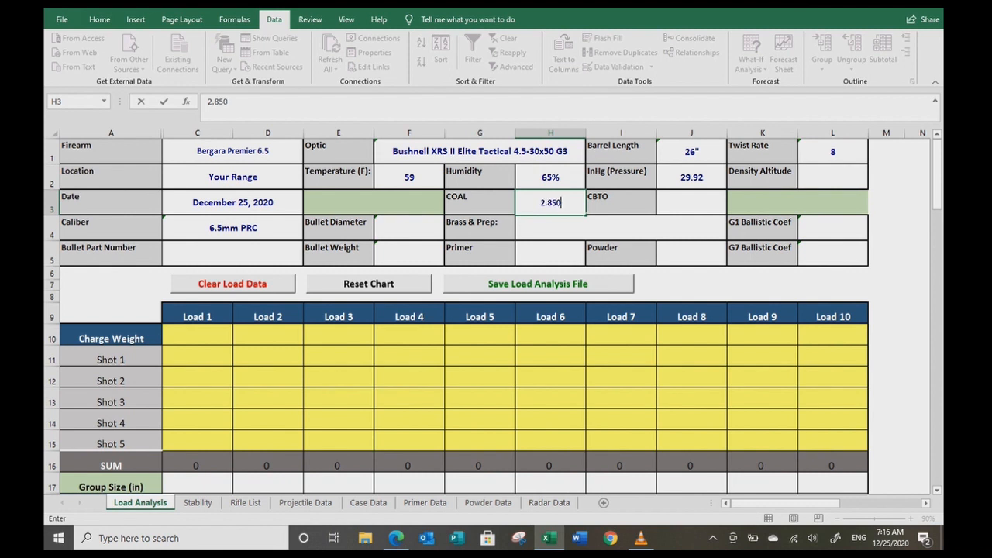
key(Tab)
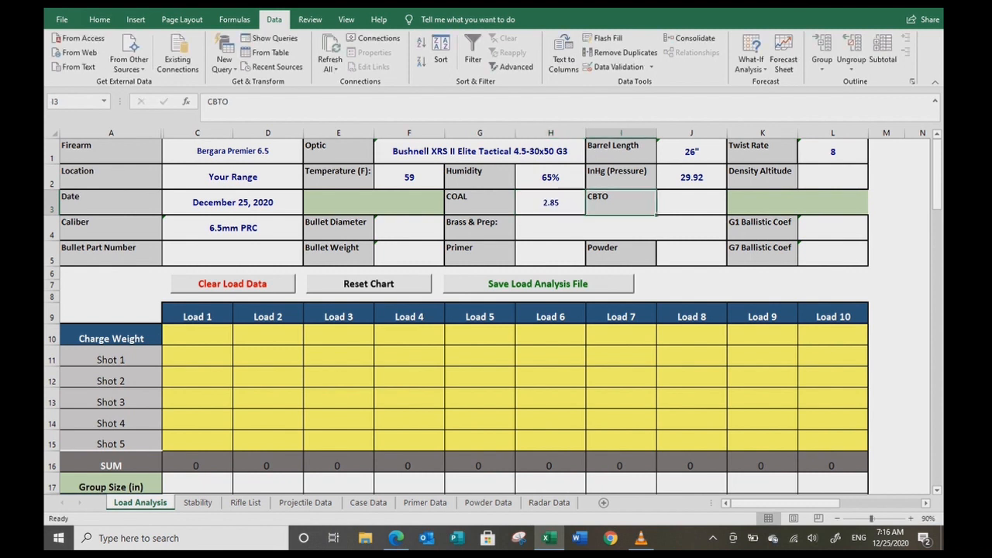
key(Left)
key(F2)
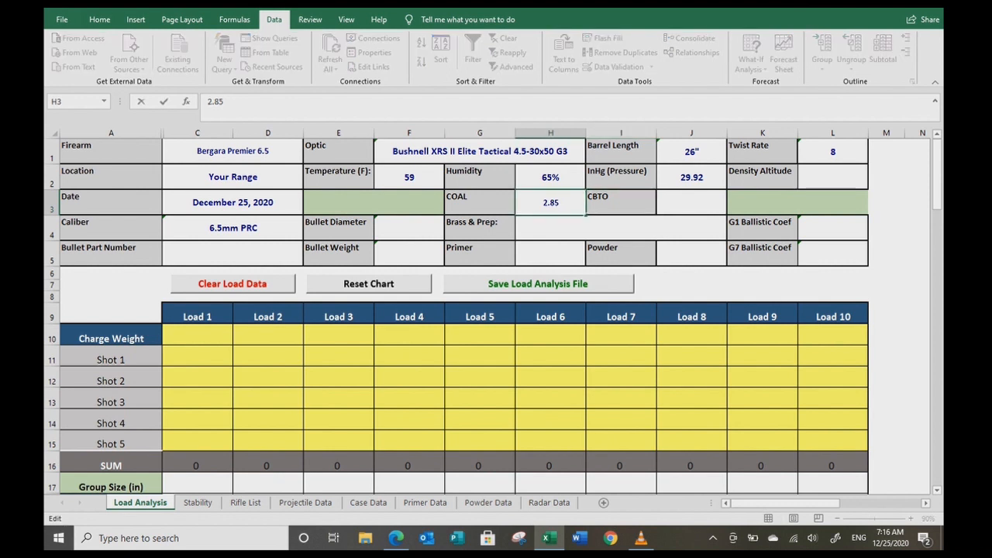
text(0")
key(Tab)
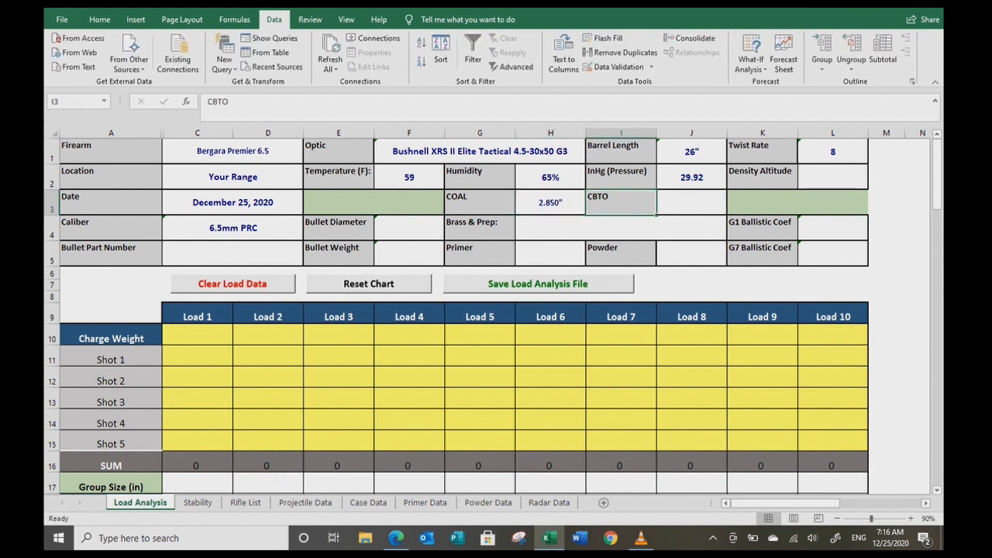
Step: Enter 2.350" as the CBTO
key(Tab)
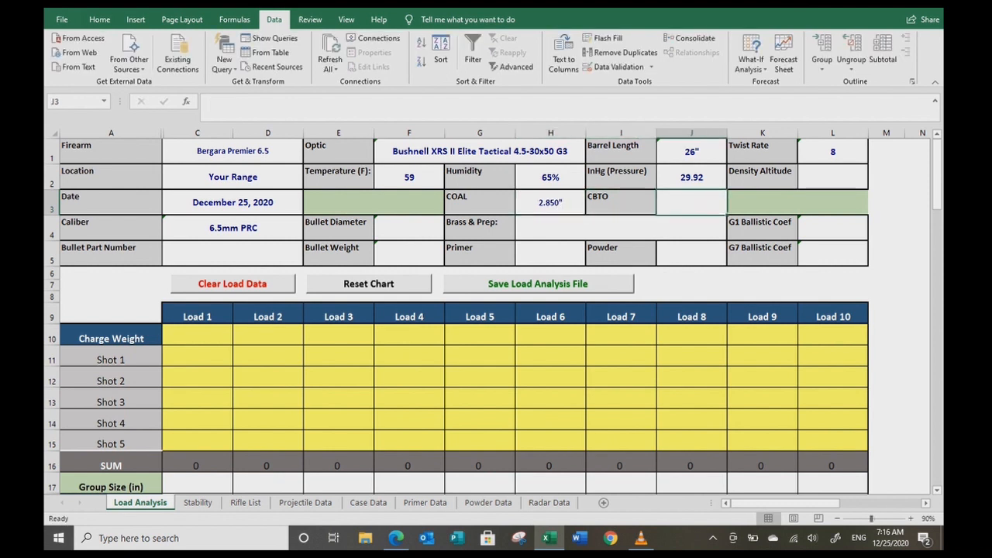
text(2.350)
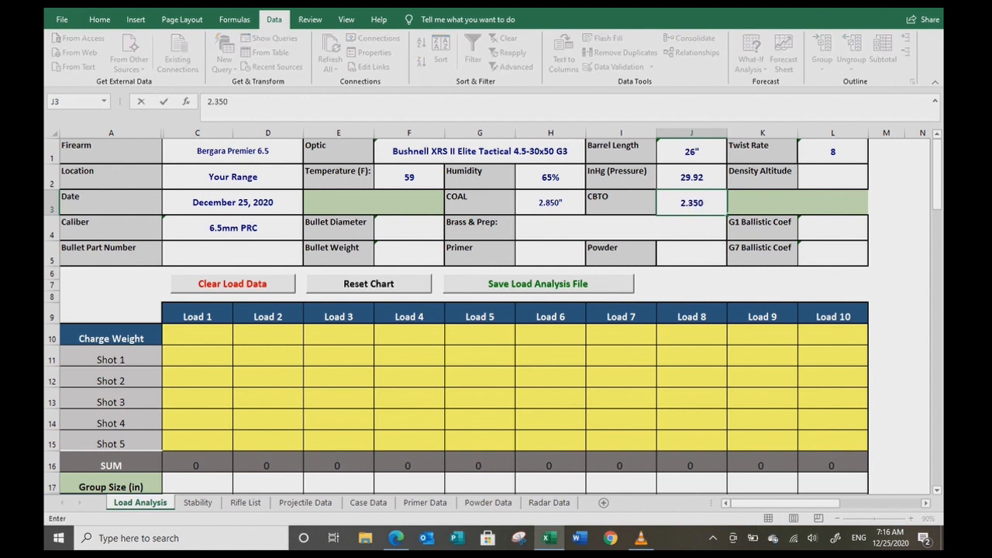
text(")
key(Return)
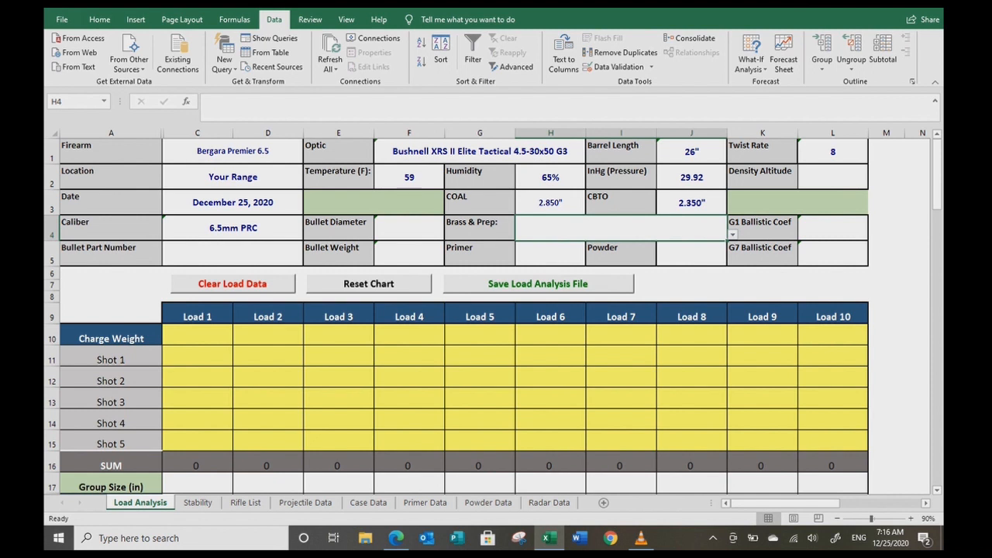
Step: Examine the Bullet Diameter and Bullet Weight lookup formulas and the Hornady #26331 and #26333 ELD-M entries on the Projectile Data sheet
click(232, 253)
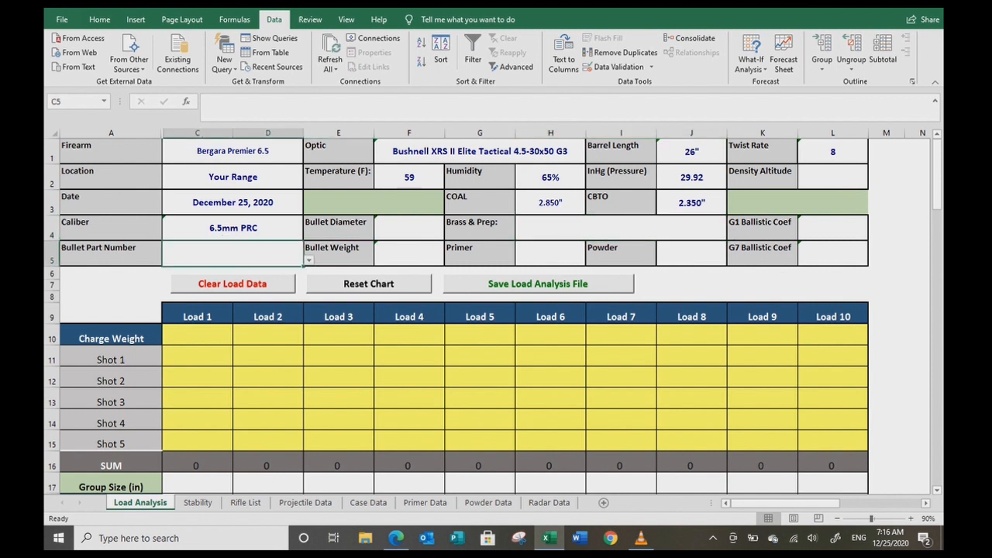
click(409, 228)
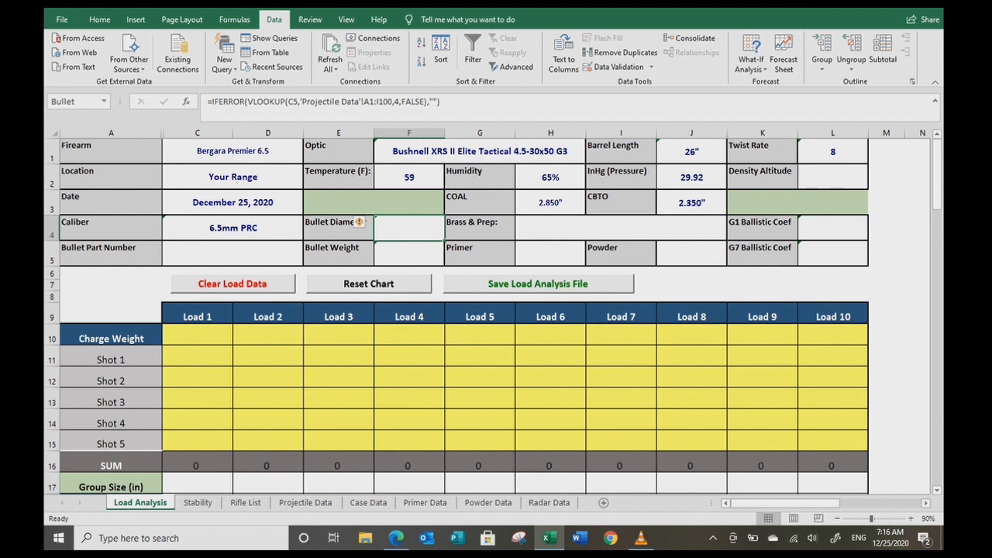
click(409, 253)
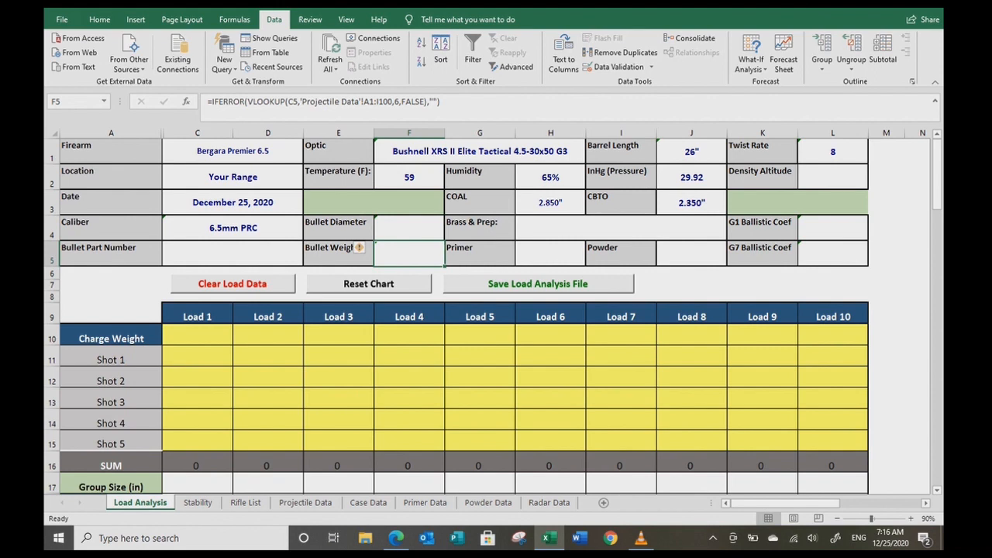
click(232, 253)
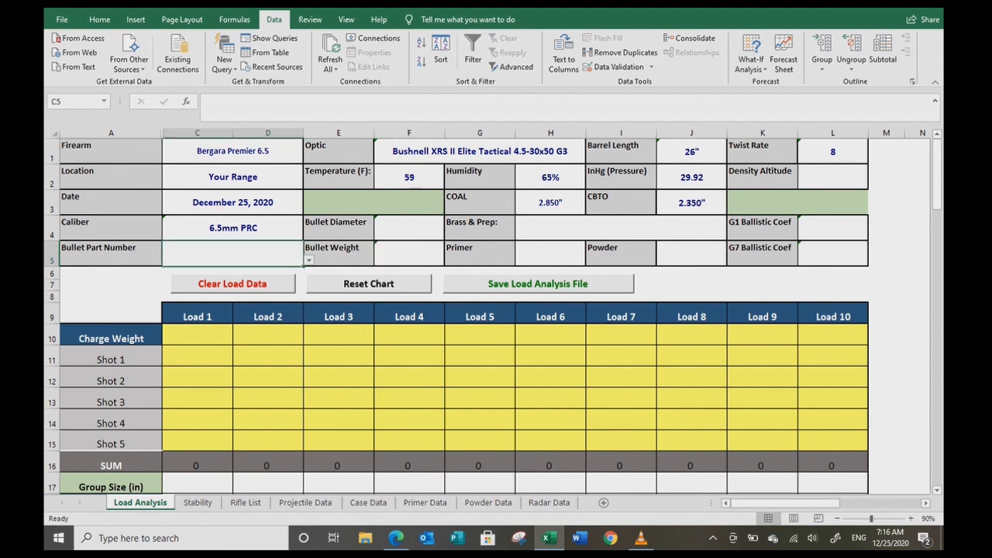
click(305, 502)
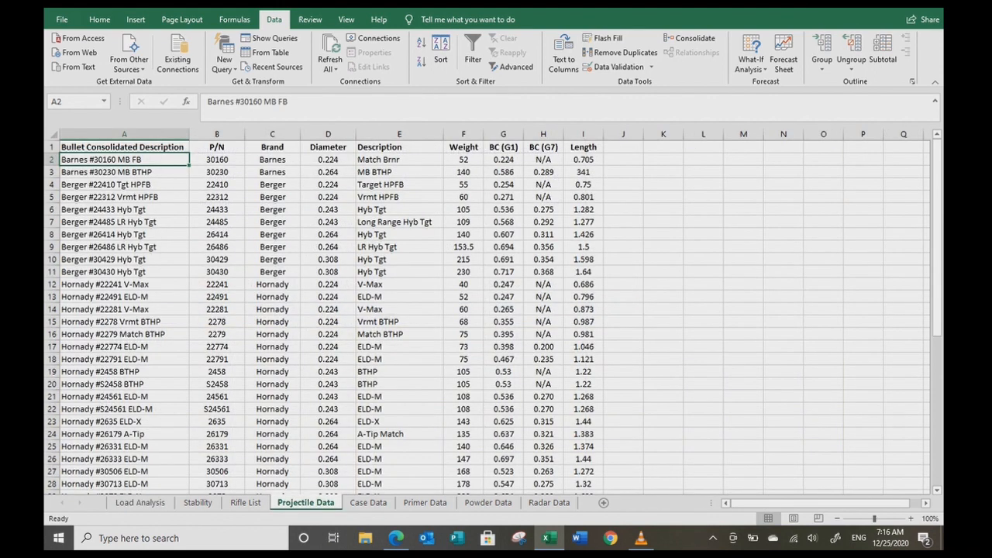
scroll(487, 318, down, 1)
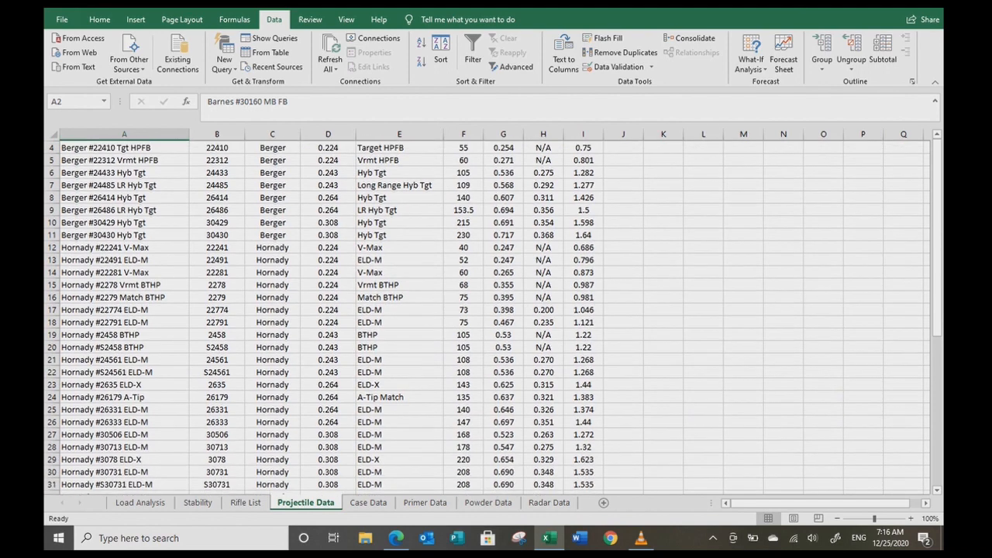
scroll(487, 317, down, 1)
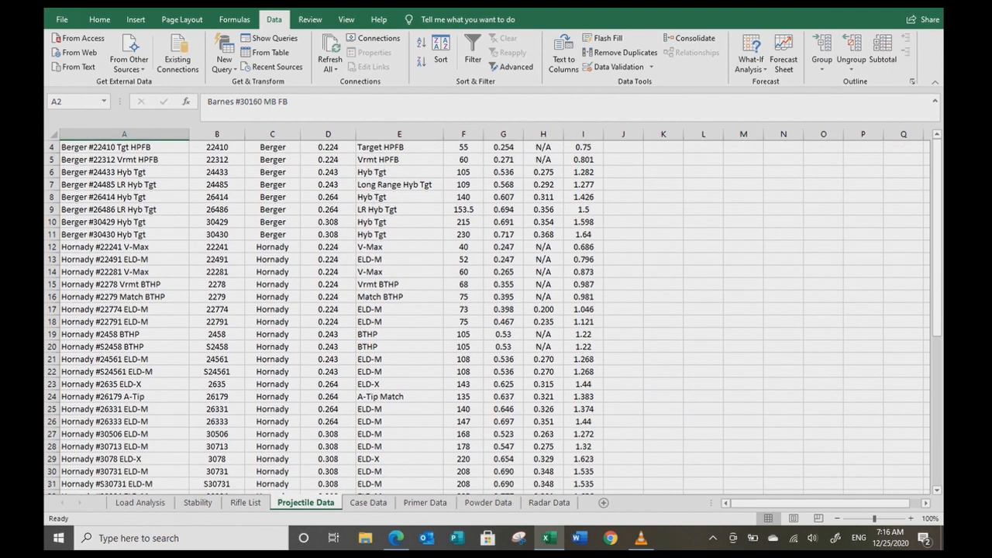
scroll(487, 318, down, 1)
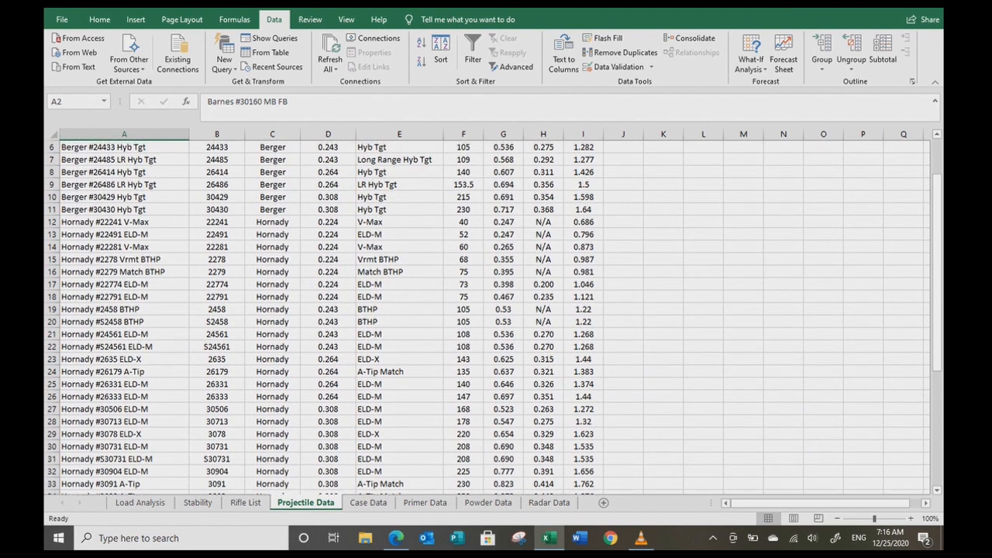
click(124, 384)
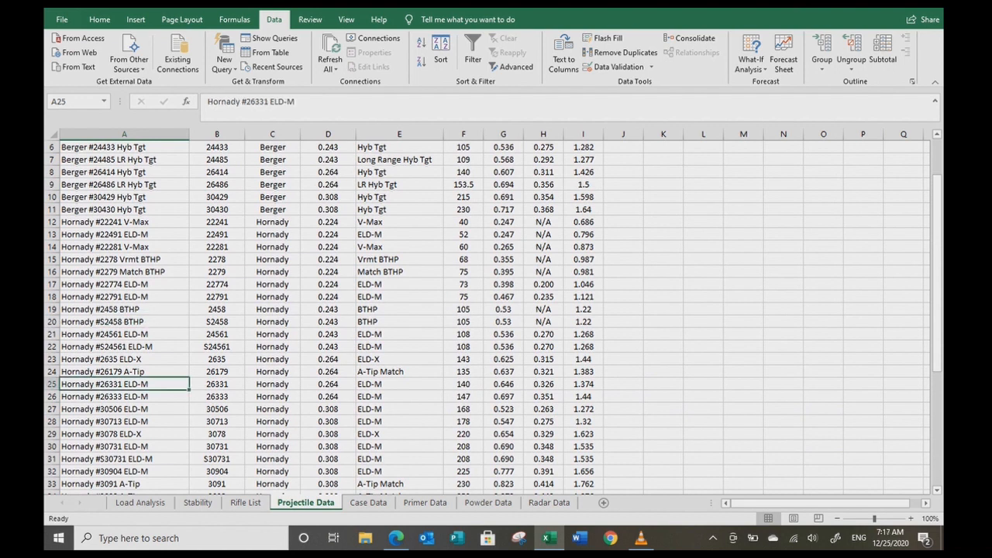
click(124, 396)
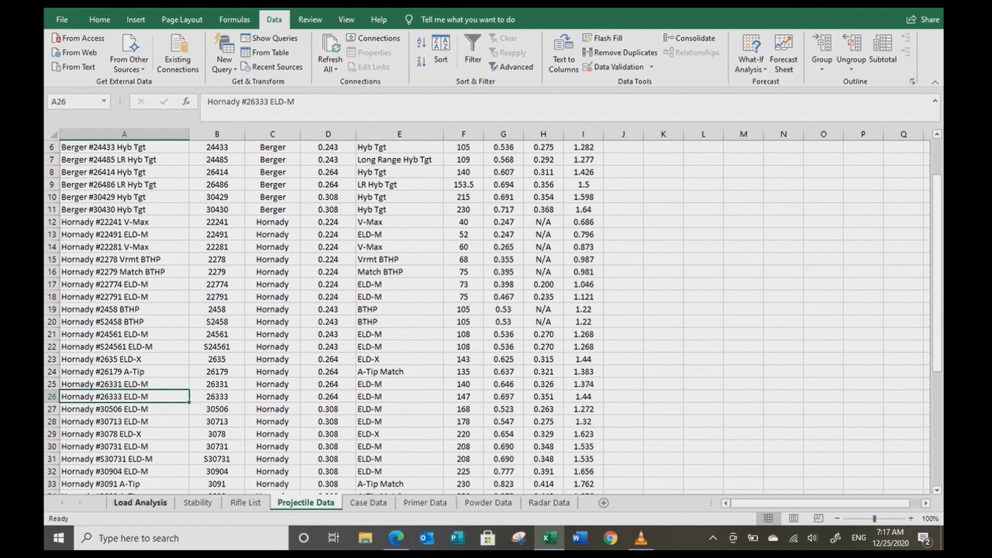
Step: Return to the Load Analysis sheet and choose Hornady #26333 ELD-M as the Bullet Part Number
click(140, 502)
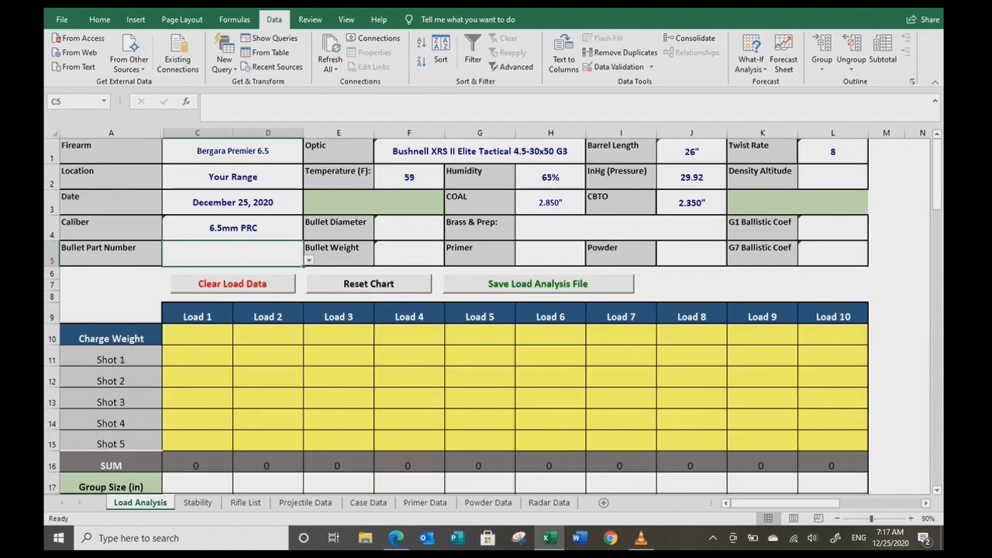
key(alt+Down)
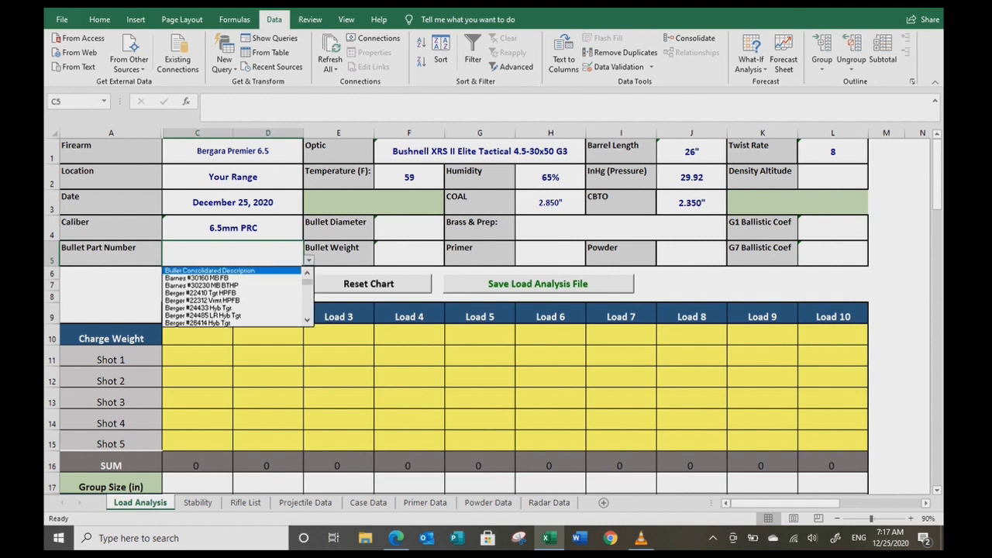
key(Down)
key(Down)
key(Down)
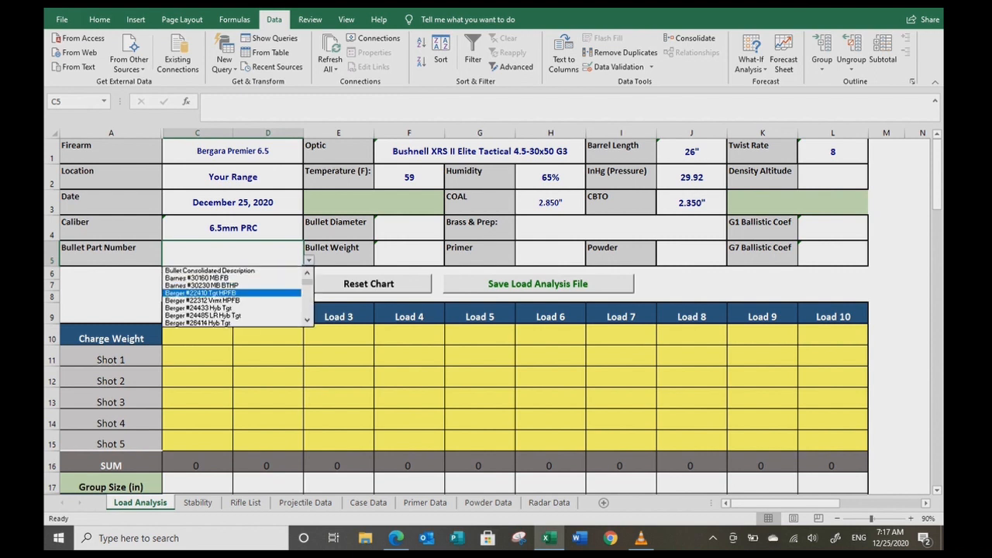
drag(307, 281, 308, 296)
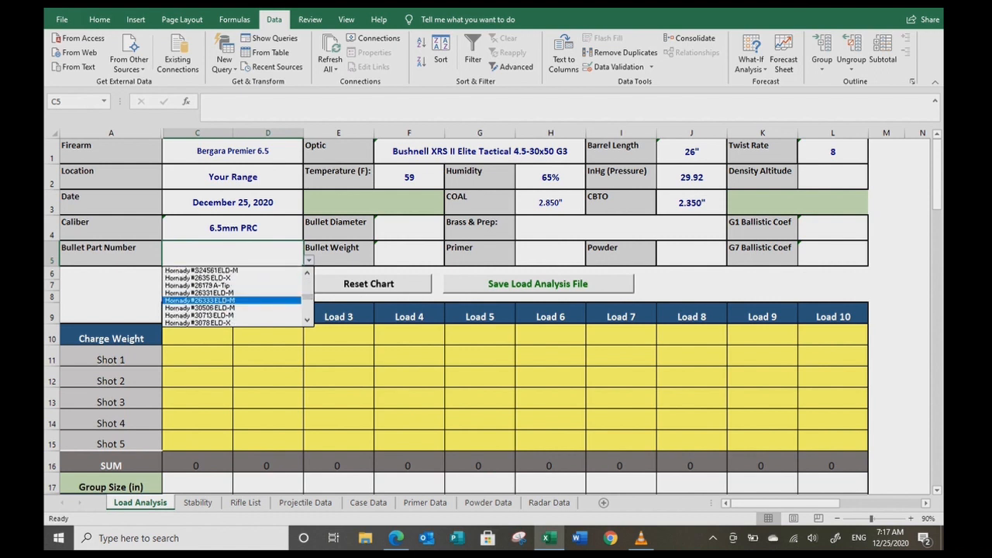
click(225, 301)
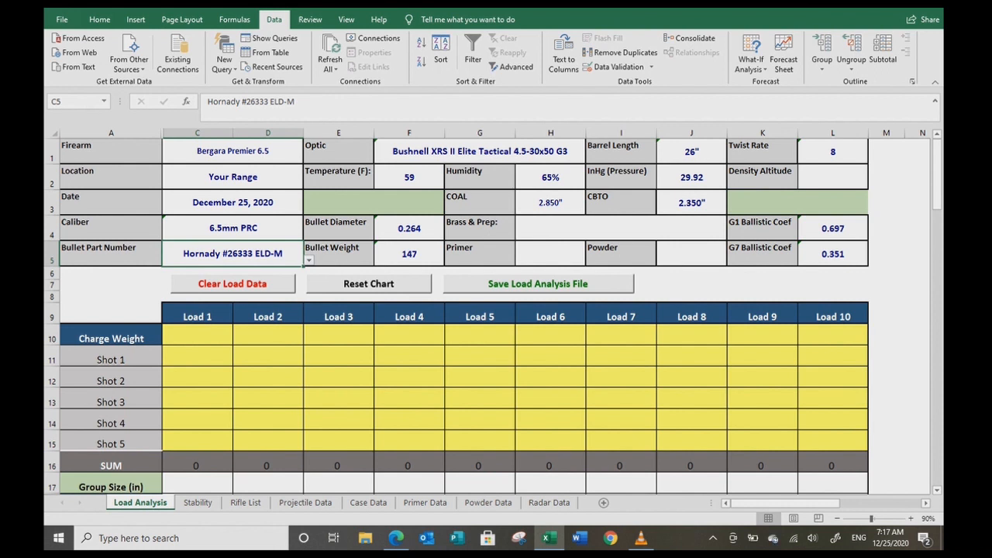
scroll(457, 316, down, 2)
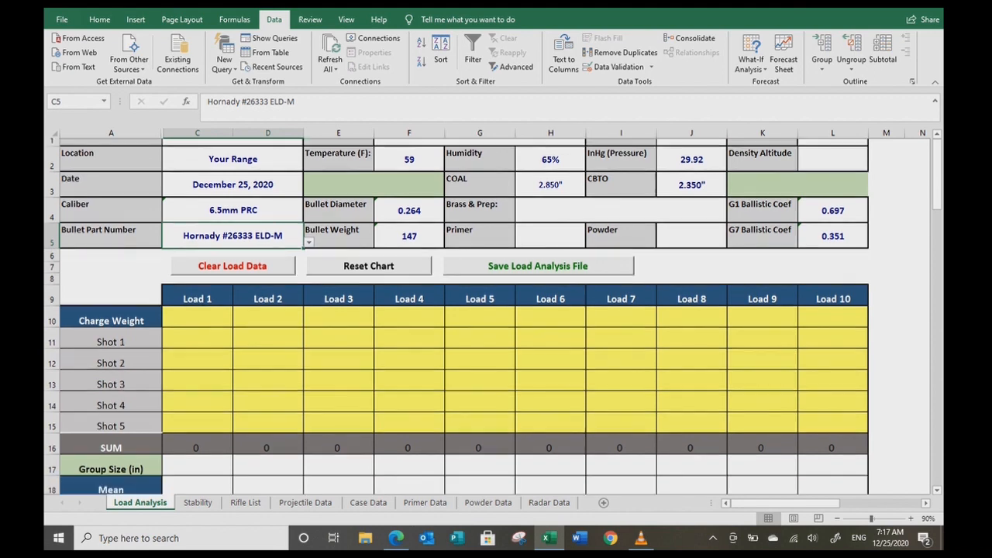
scroll(457, 316, up, 3)
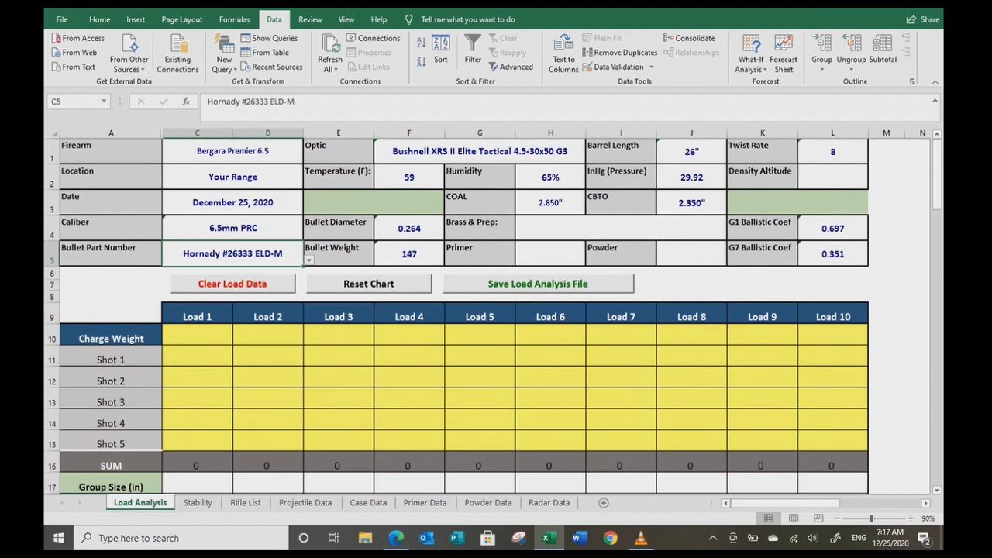
Step: Check the brass options on the Case Data sheet and set Brass & Prep on Load Analysis to Hornady Full Length Sized
click(620, 228)
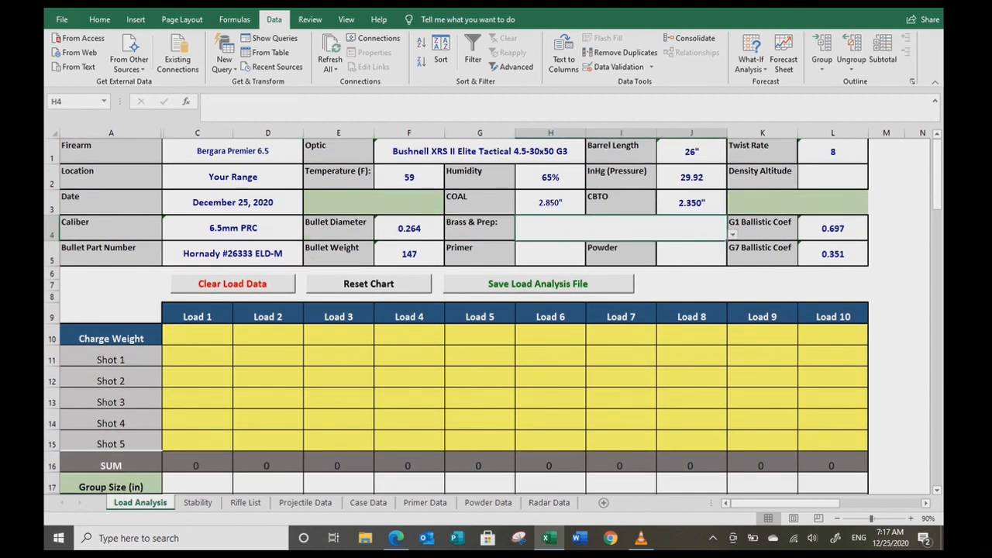
click(368, 503)
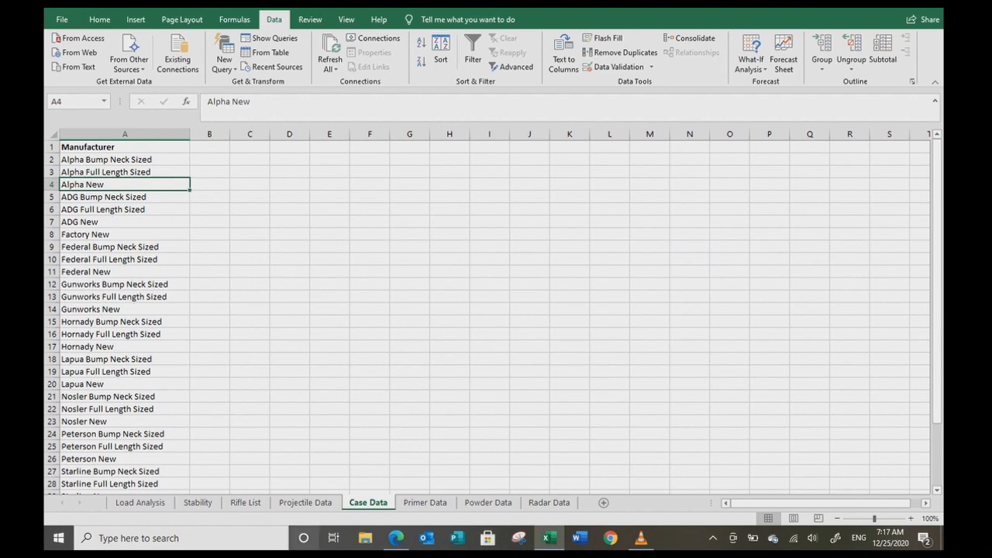
click(140, 502)
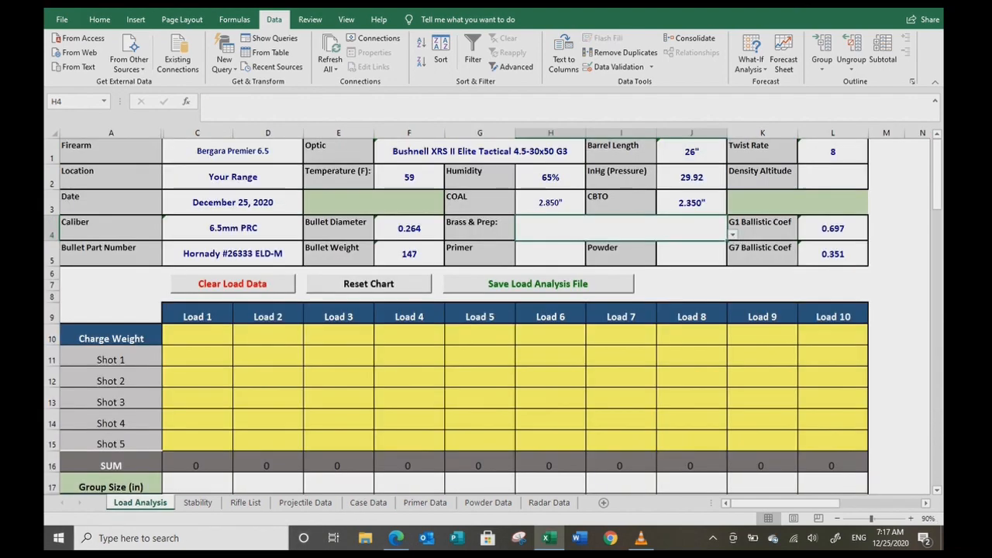
click(732, 234)
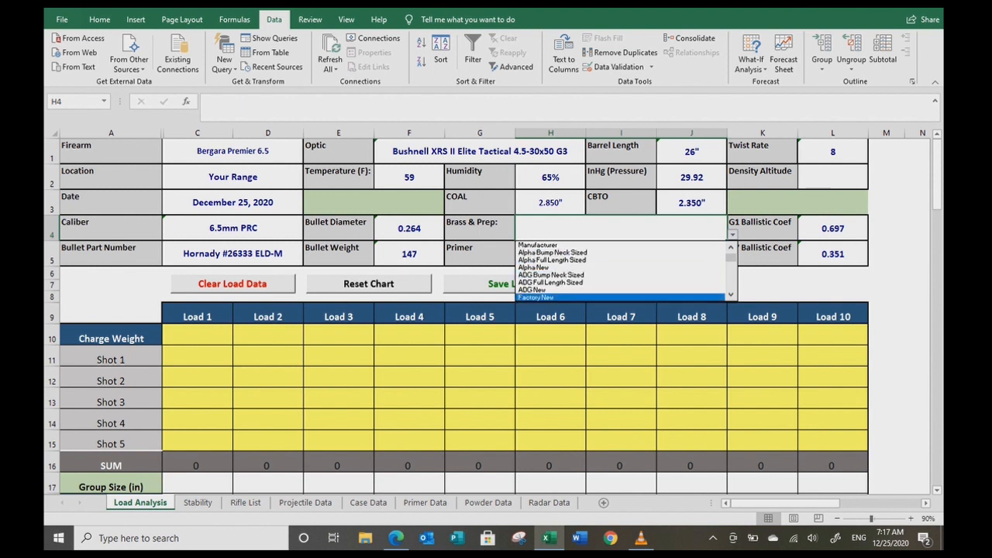
scroll(620, 271, down, 3)
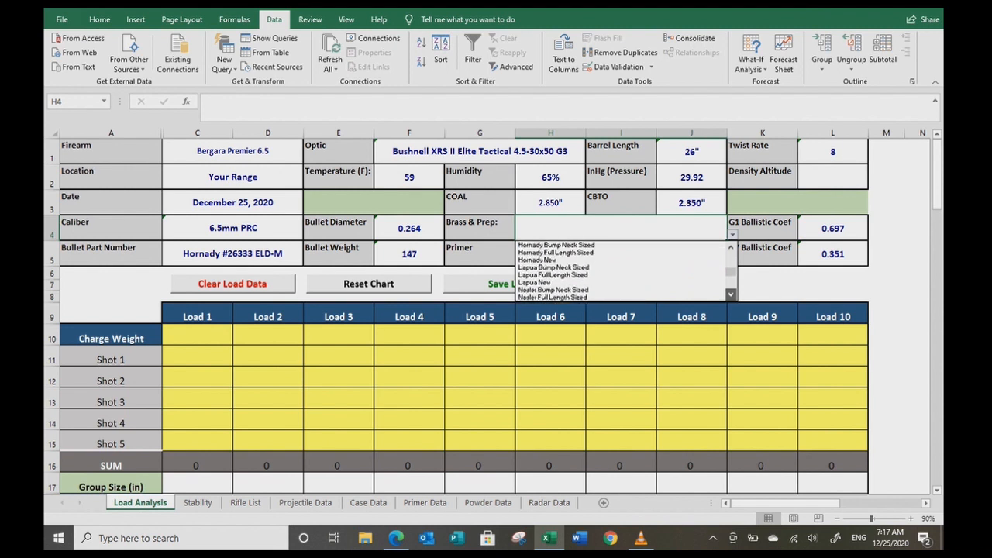
click(605, 245)
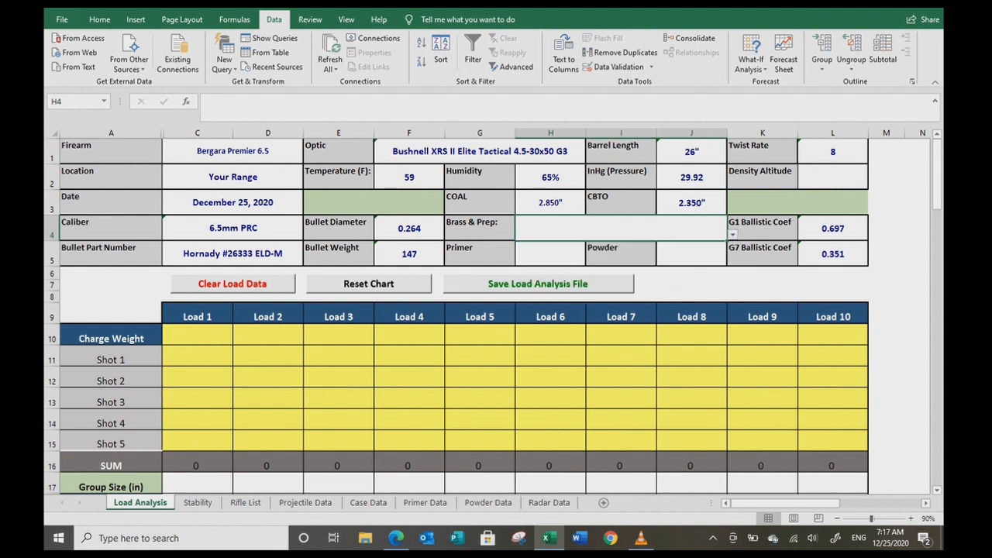
Step: Set the Primer to Federal GM210M
click(551, 253)
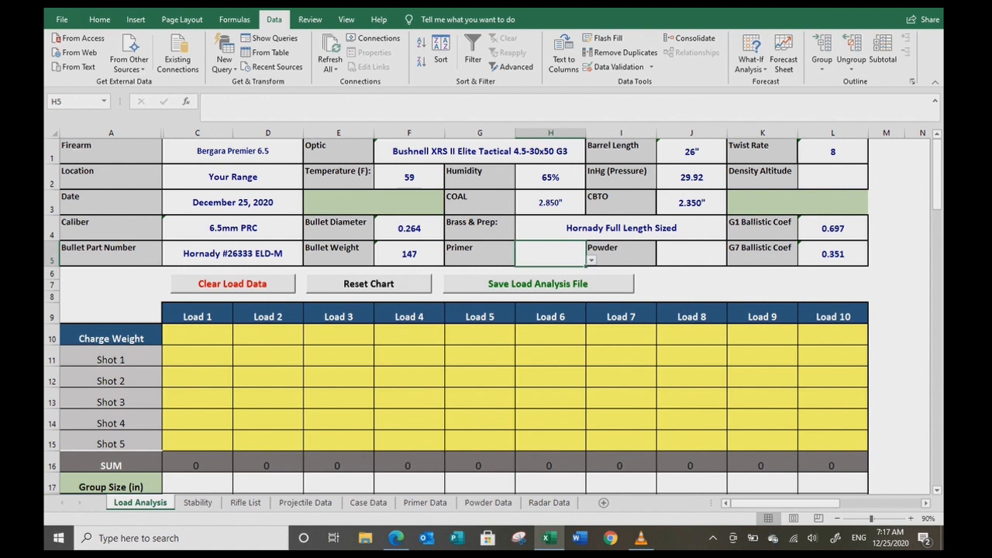
click(591, 261)
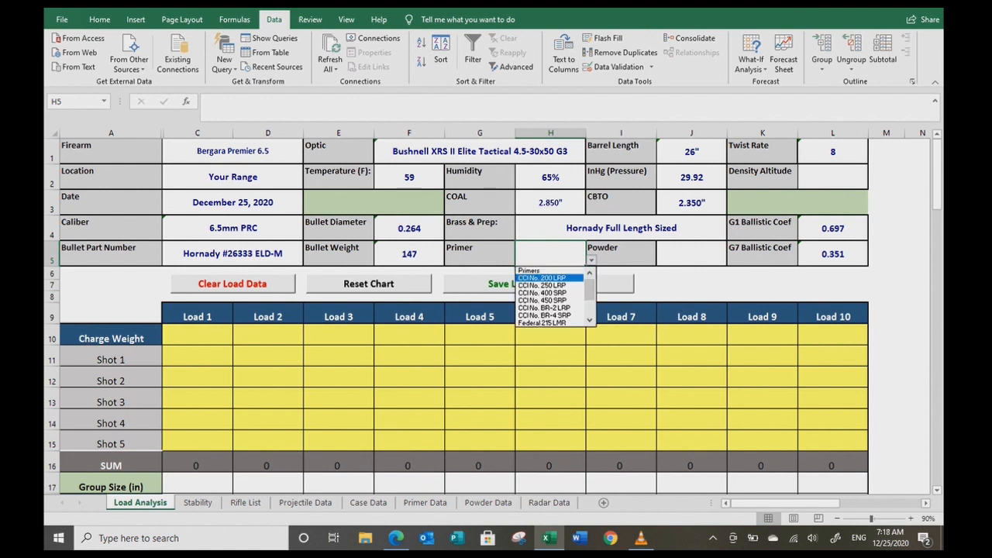
scroll(552, 297, down, 5)
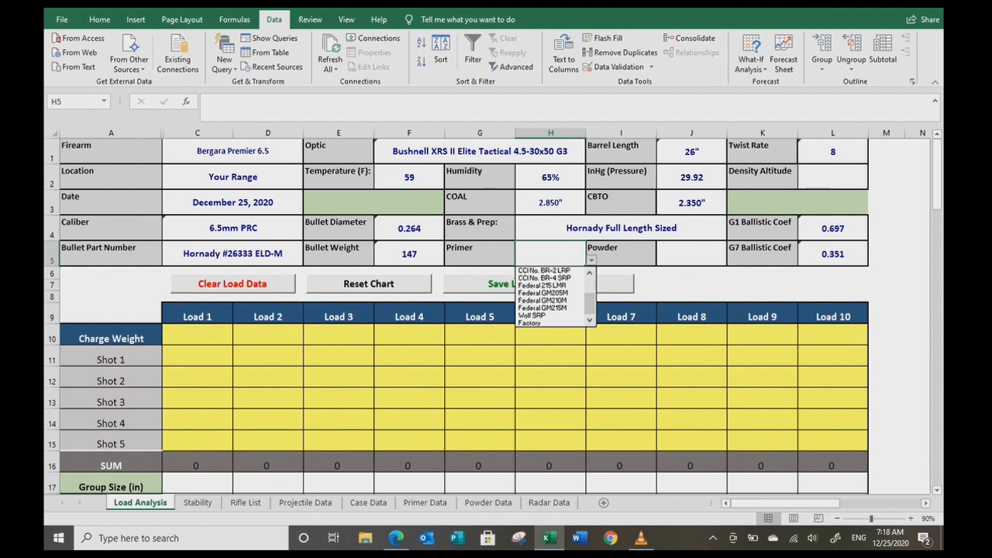
click(543, 300)
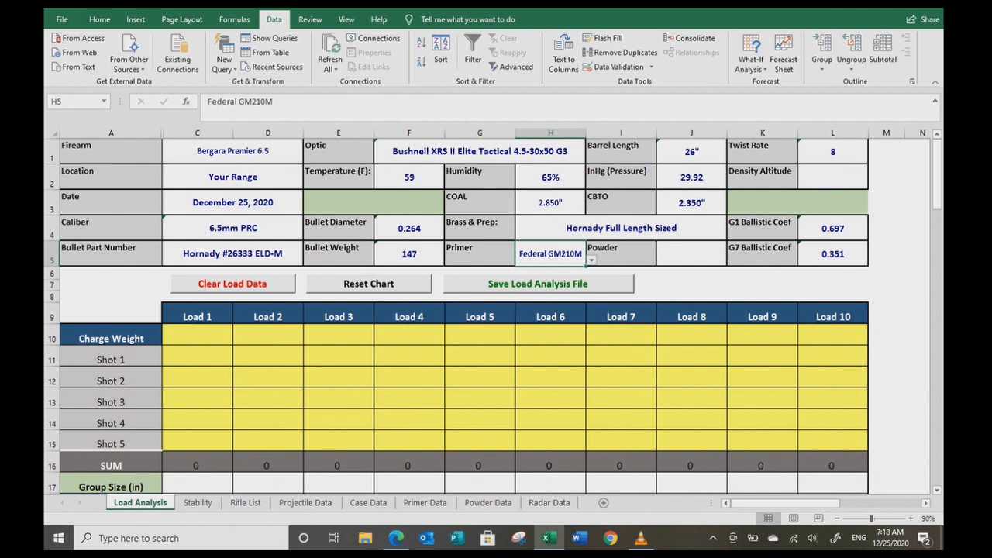
Step: Set the Powder to Hodgdon H1000
click(691, 254)
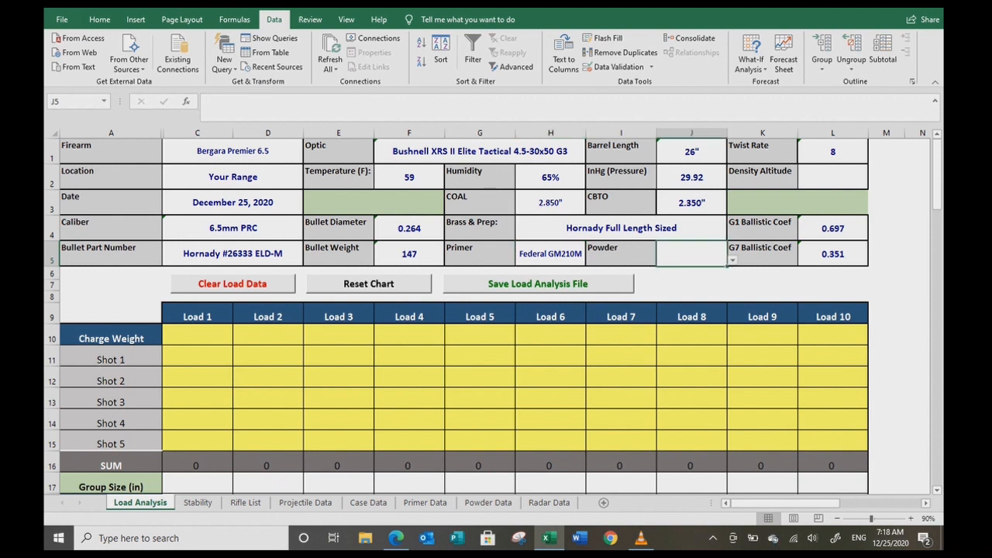
click(732, 260)
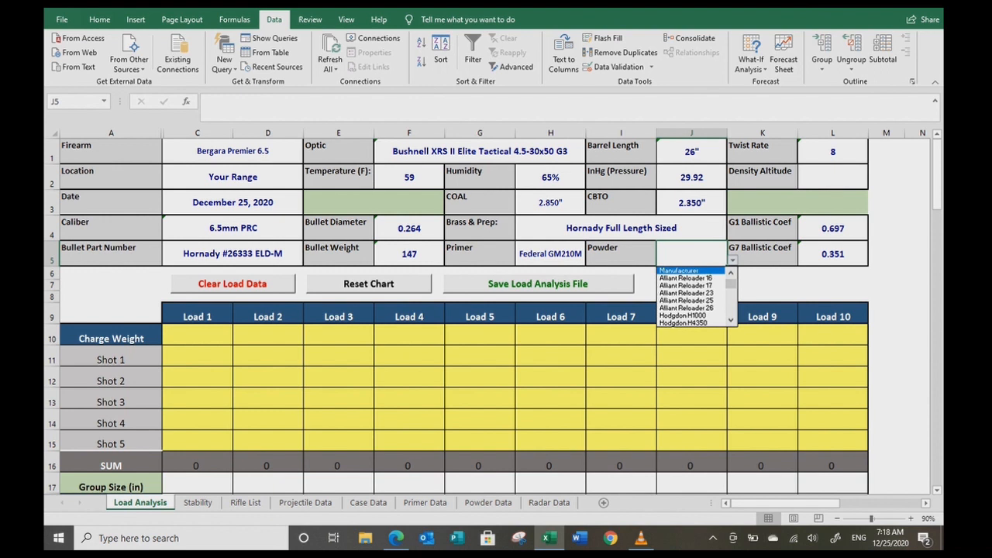
click(683, 315)
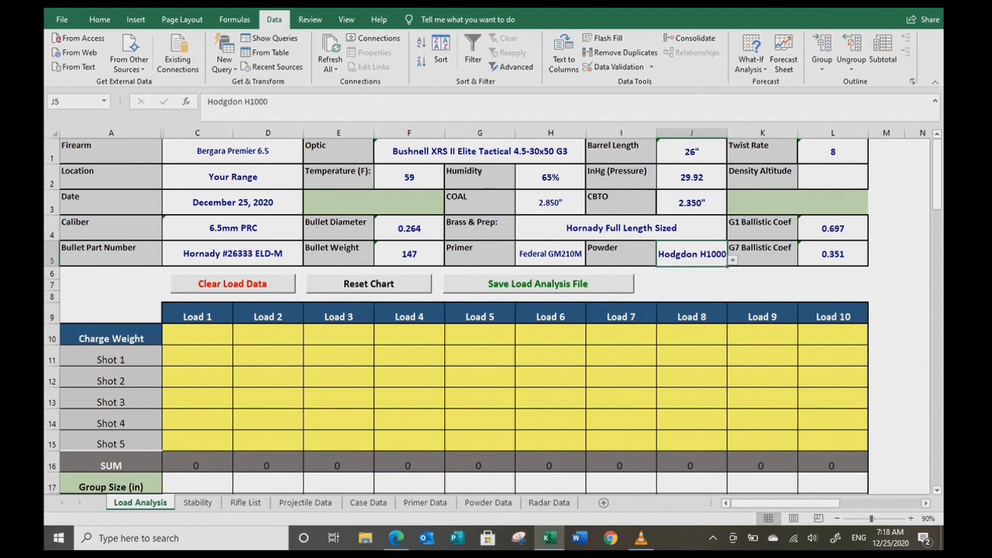
Step: Enter the charge weights 55.5, 55.7 and 55.9 for Loads 1 to 3
click(198, 335)
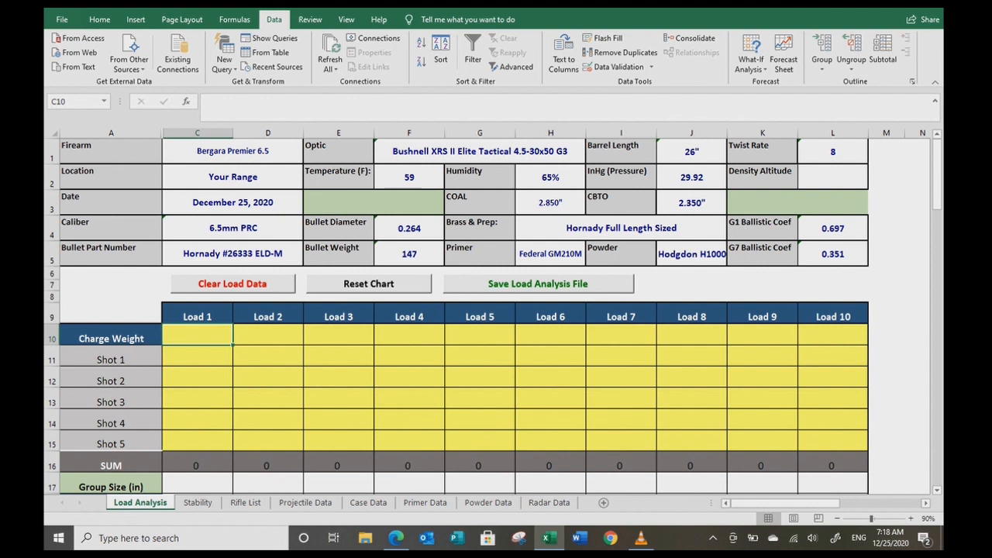
text(55.5)
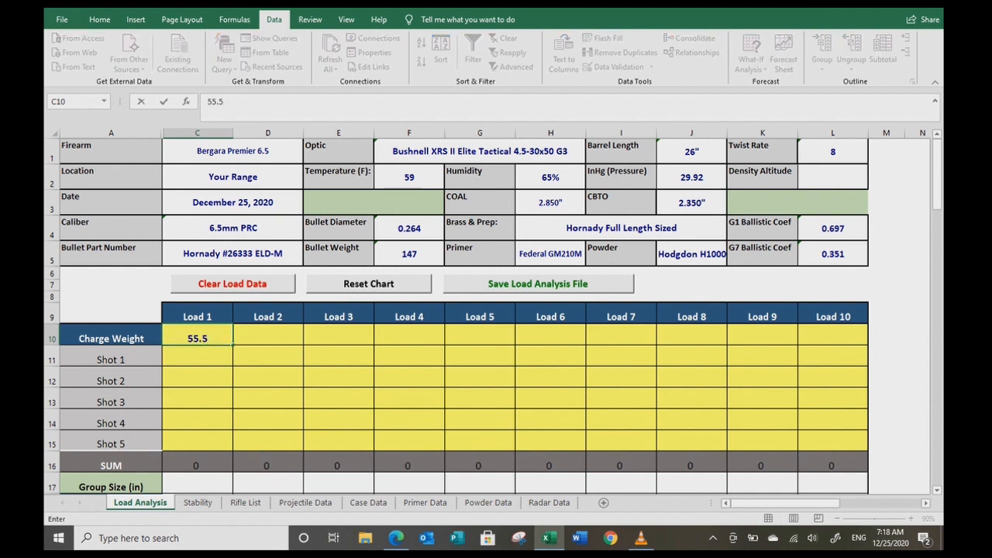
key(Tab)
text(55.7)
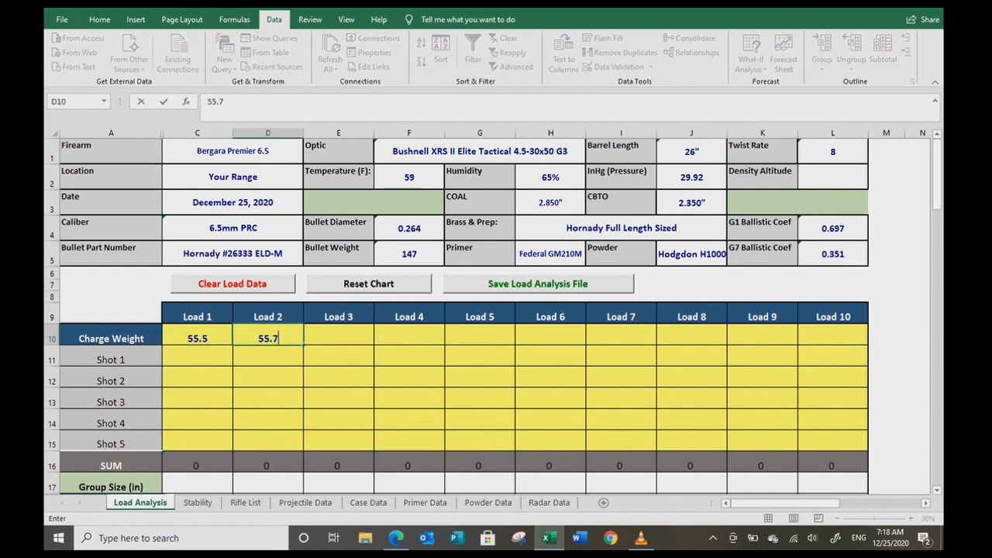
key(Tab)
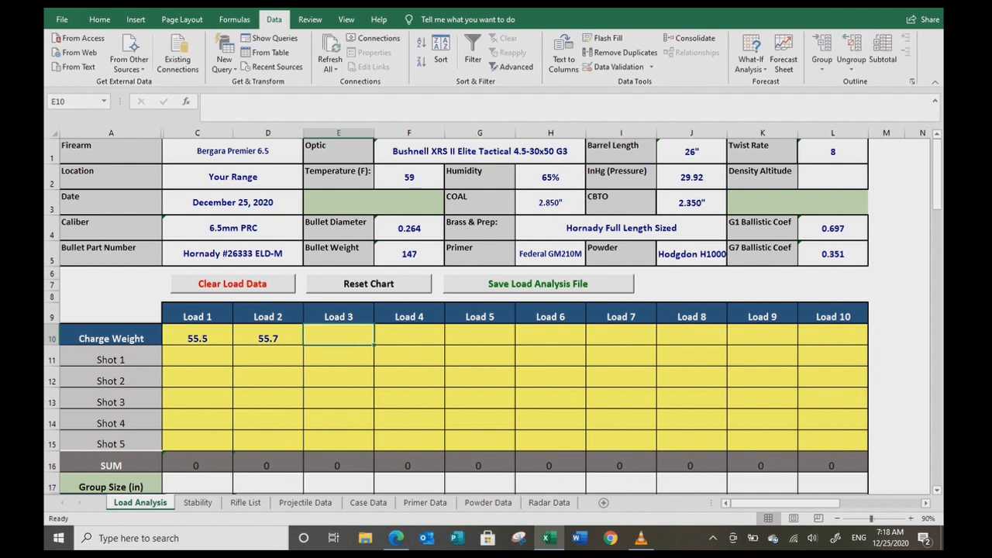
text(56)
key(BackSpace)
key(BackSpace)
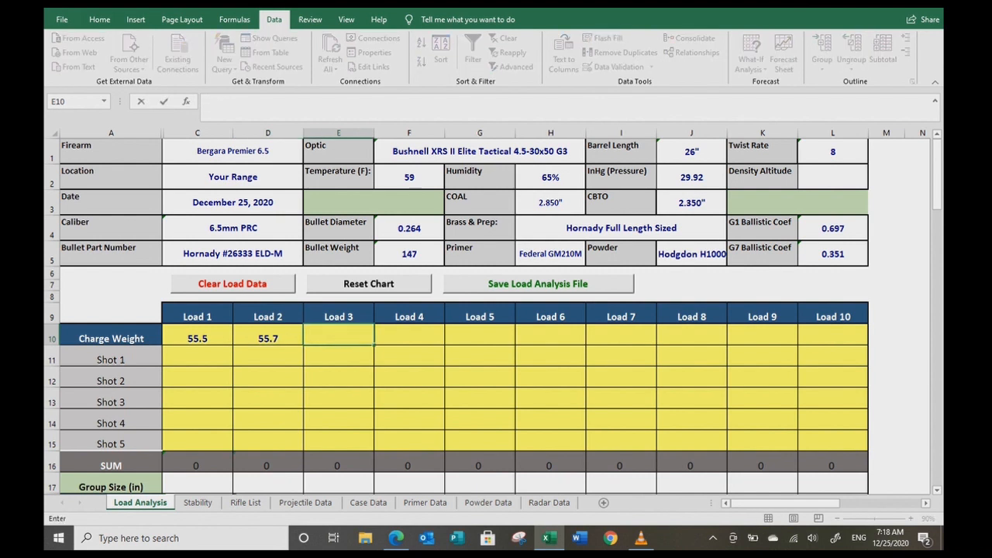
text(55.7)
key(BackSpace)
text(9)
key(Tab)
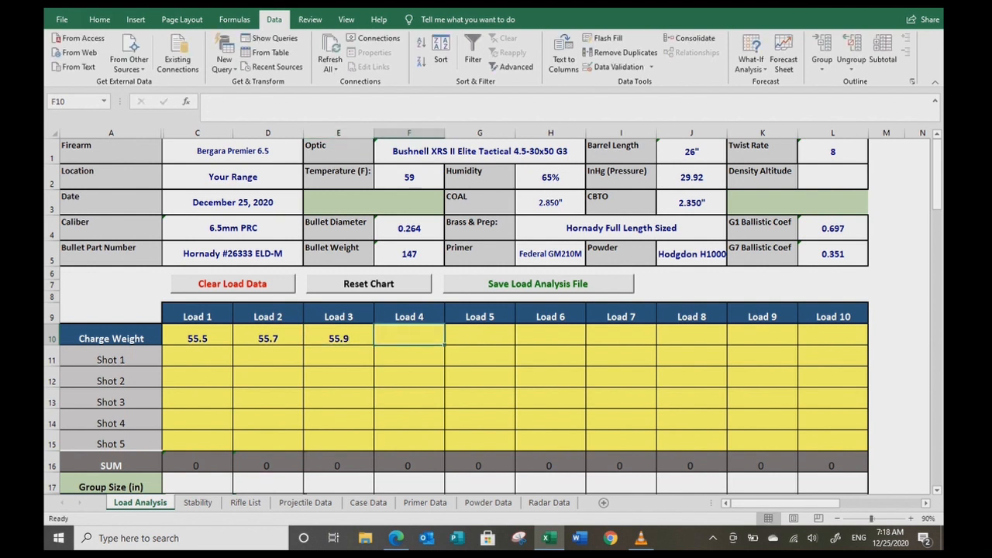
Step: Enter the charge weights 56.1, 56.3 and 56.5 for Loads 4 to 6
text(56)
key(BackSpace)
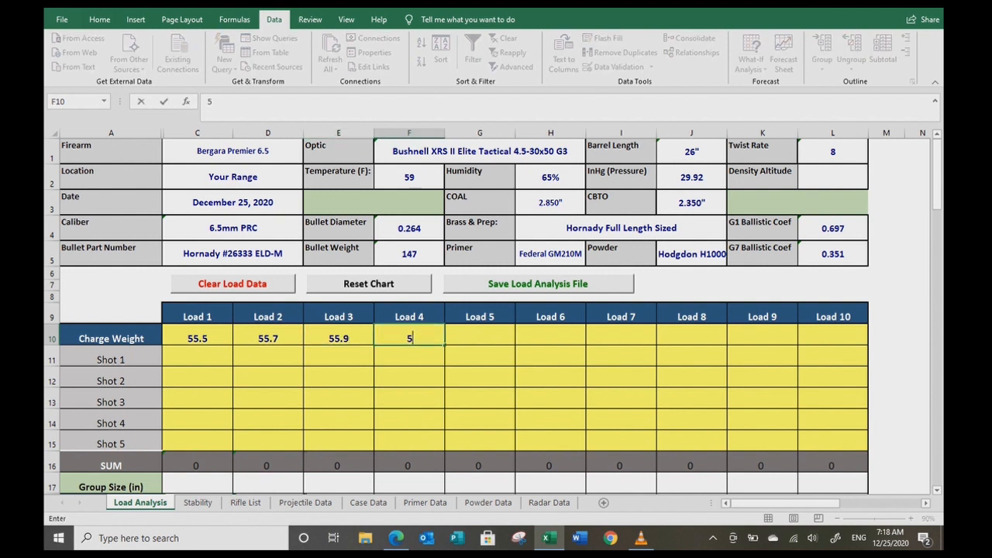
text(6.1)
key(Tab)
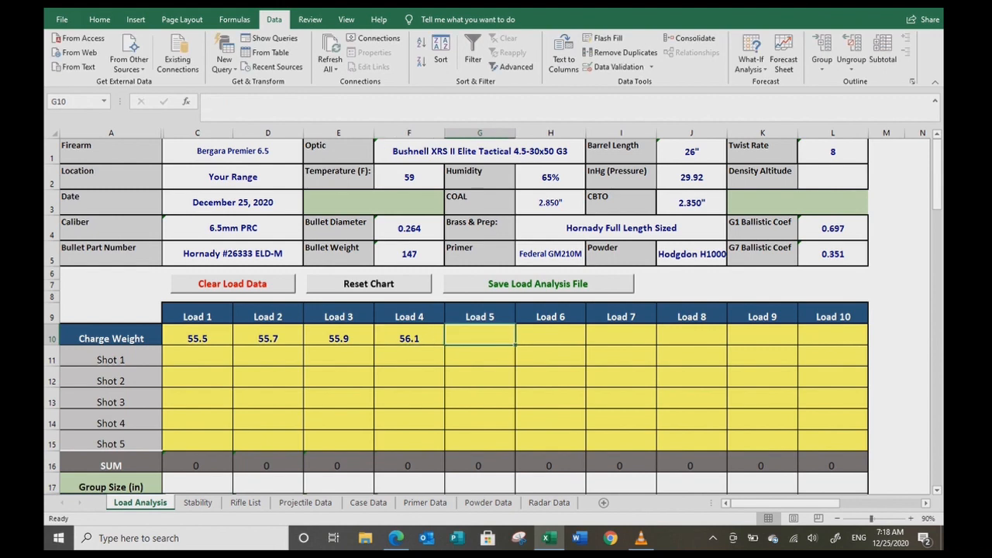
text(56.3)
key(Tab)
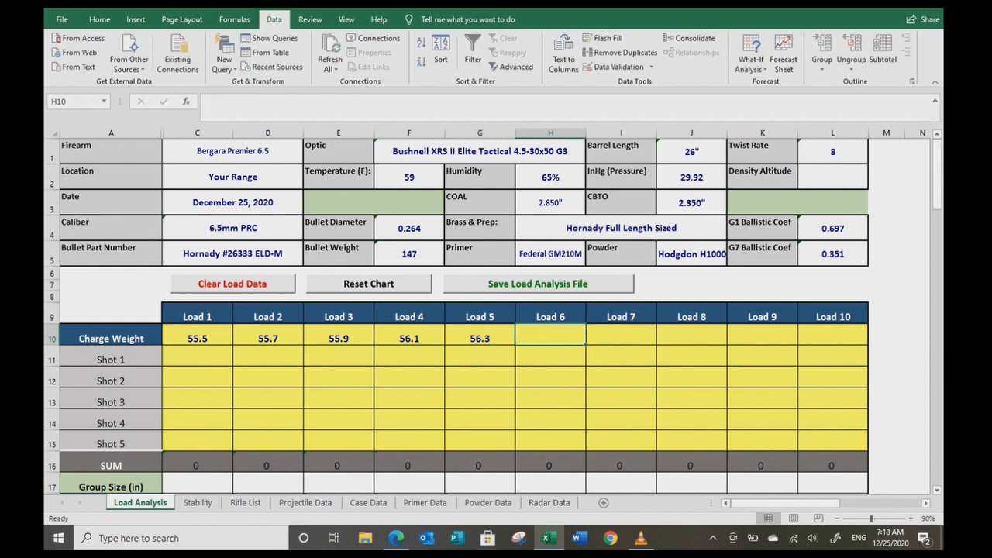
text(56.5)
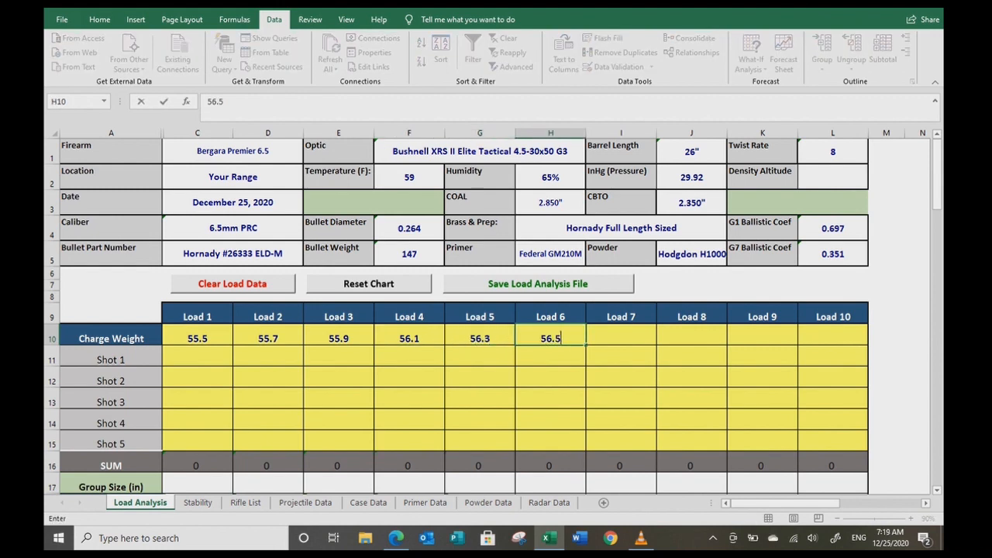
key(Tab)
Step: Enter the charge weights 56.7, 56.9, 57.1 and 57.3 for Loads 7 to 10
text(56)
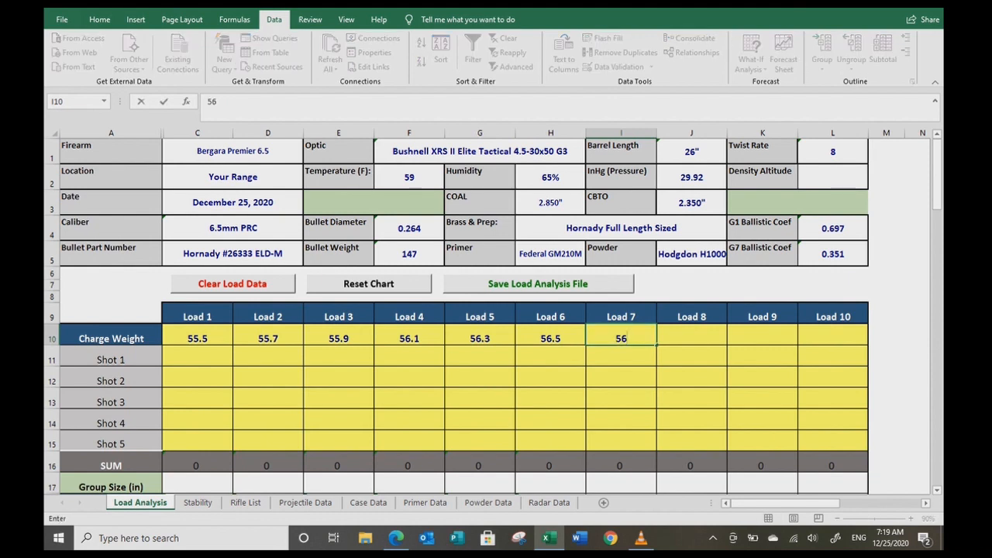
text(.7)
key(Tab)
text(5)
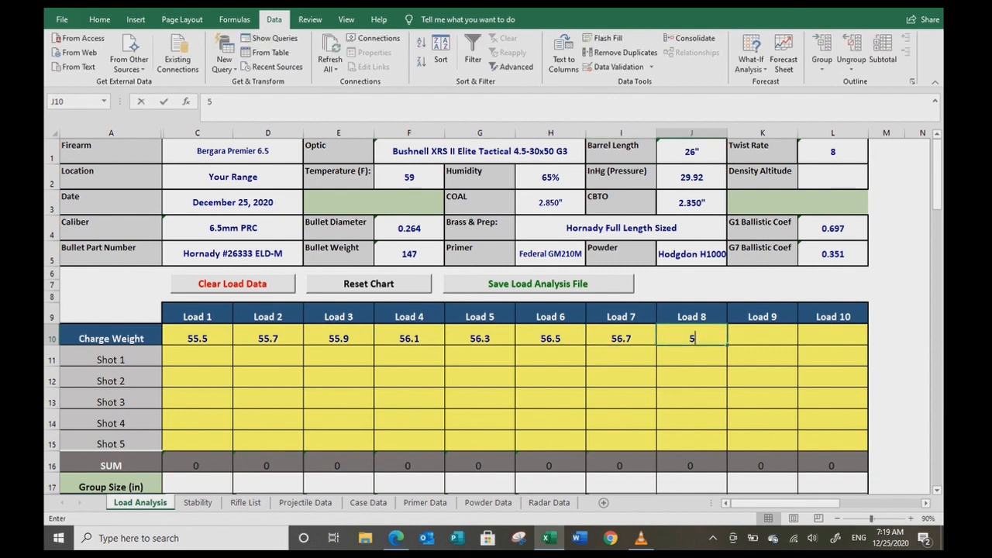
text(6.9)
key(Tab)
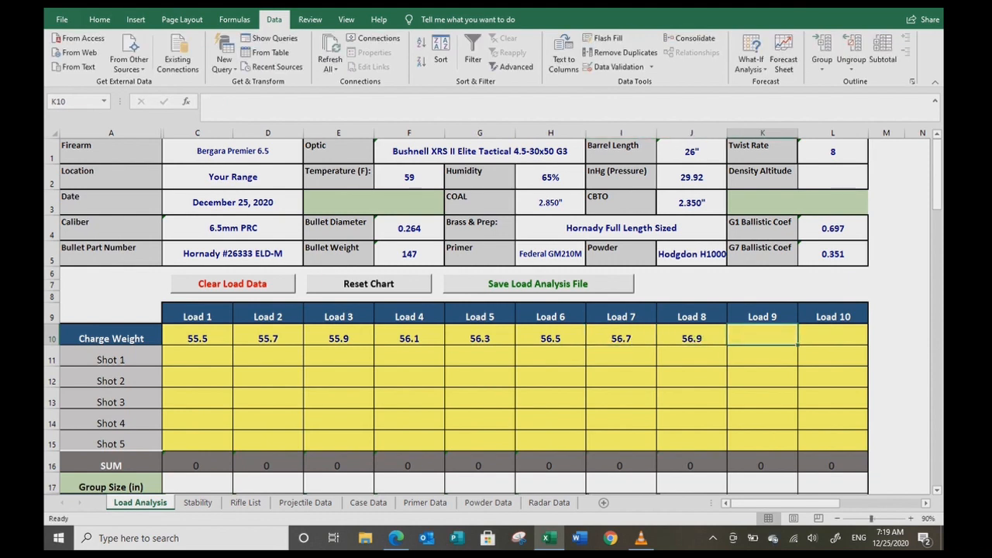
text(57.1)
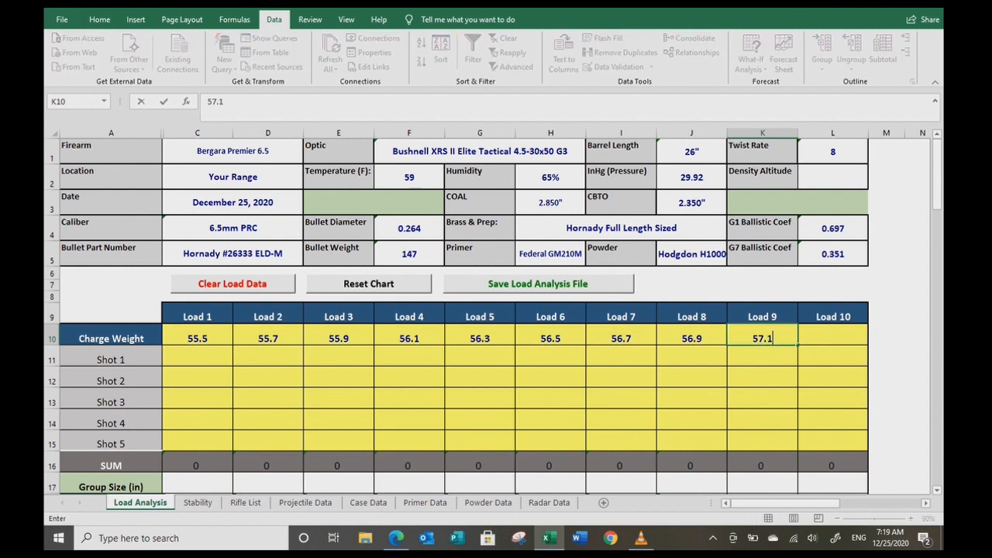
key(Tab)
text(57.3)
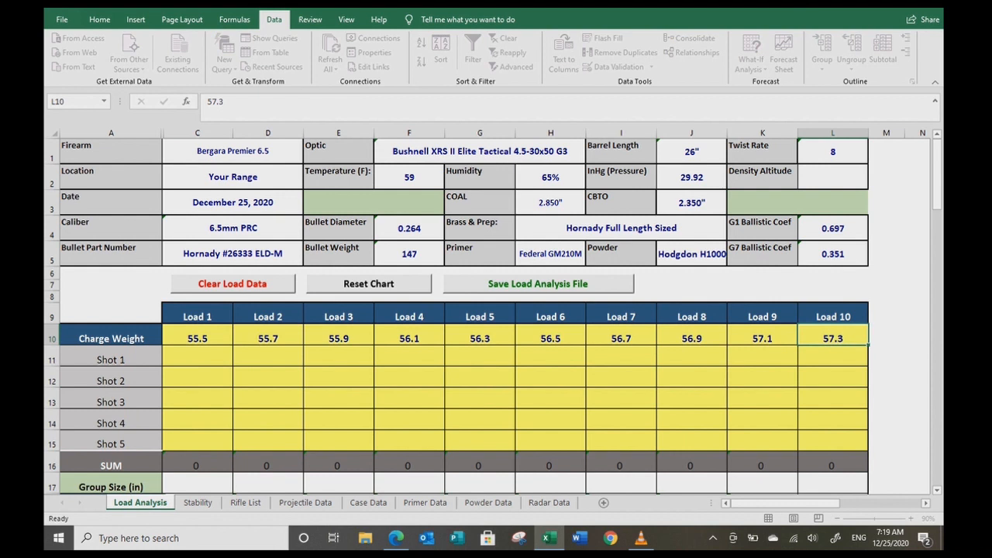
key(Return)
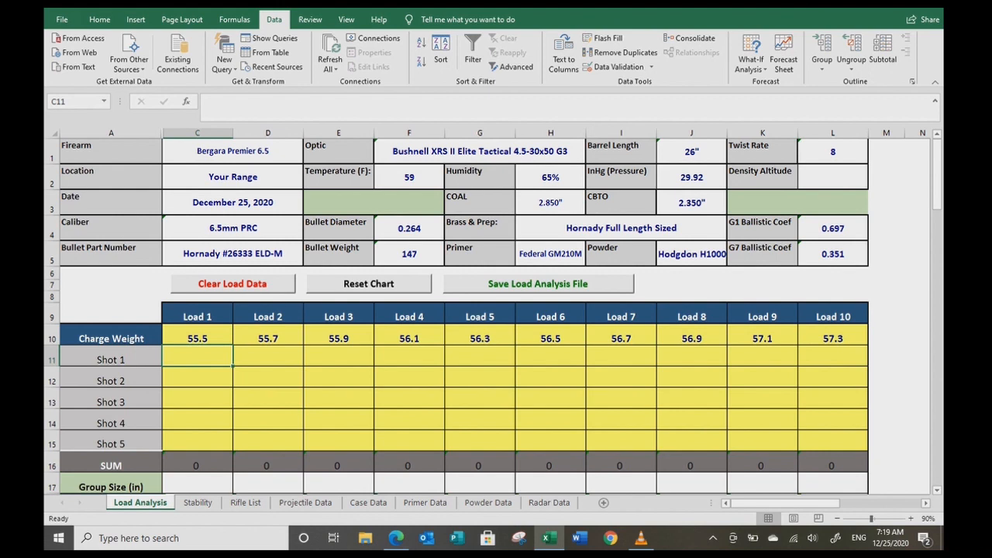
Step: Look over the shot and statistics rows on Load Analysis and examine the five Series 1 velocities on the Radar Data sheet
scroll(496, 310, down, 2)
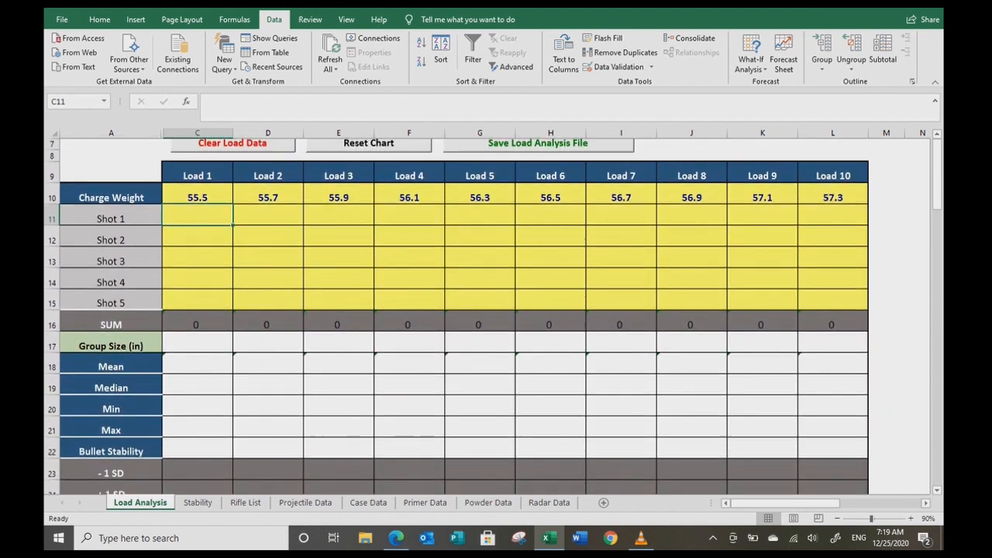
scroll(496, 310, down, 2)
scroll(495, 310, up, 4)
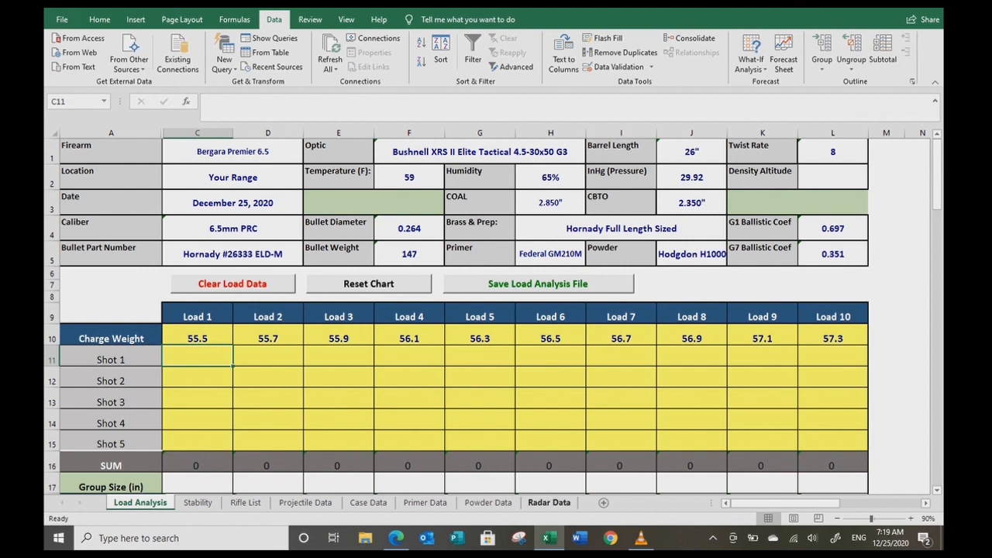
click(549, 502)
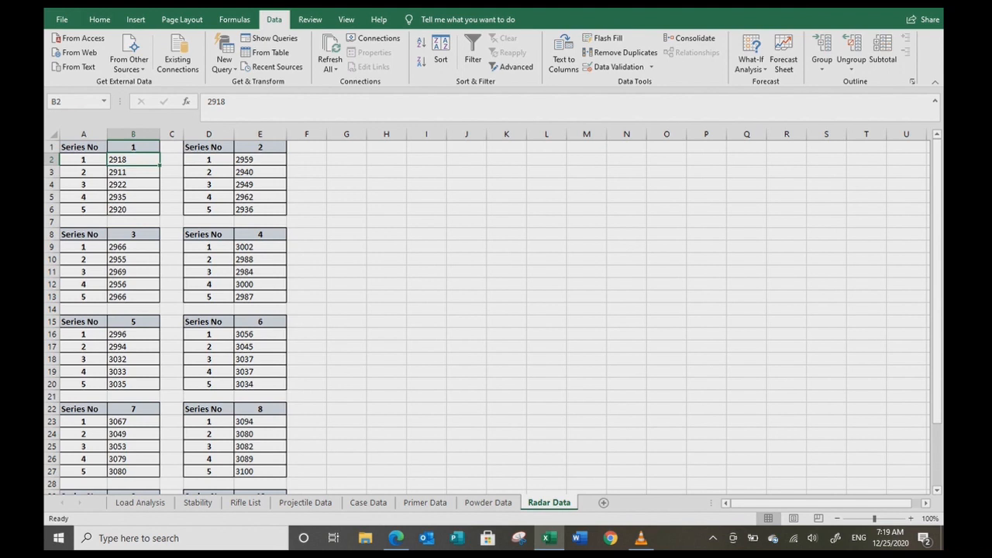
click(133, 185)
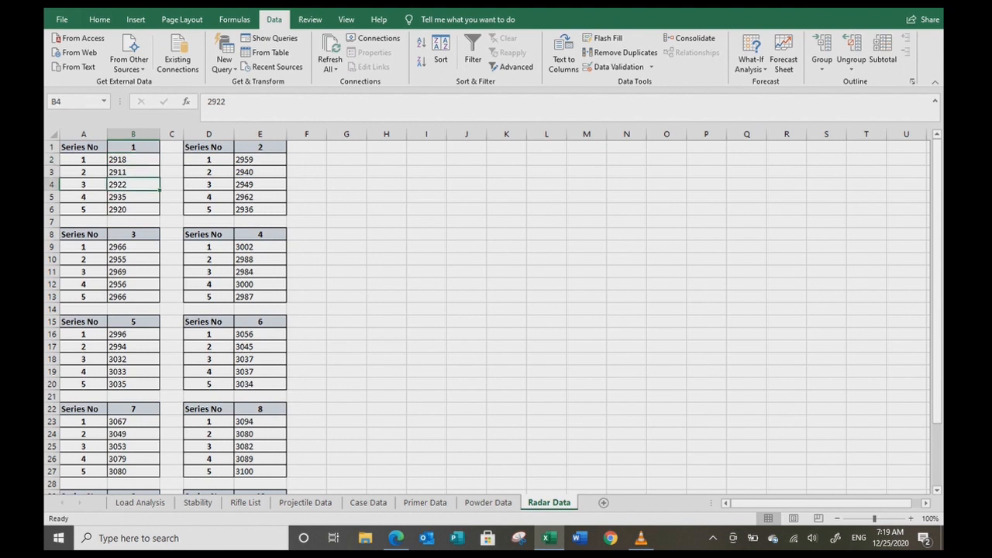
click(133, 160)
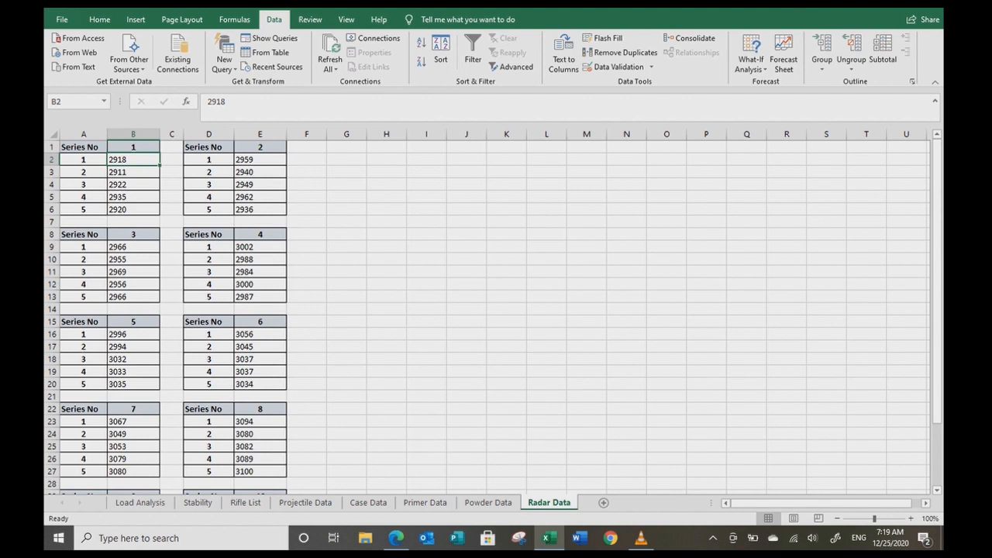
key(shift+Down)
key(shift+Down)
key(shift+Down)
key(shift+Down)
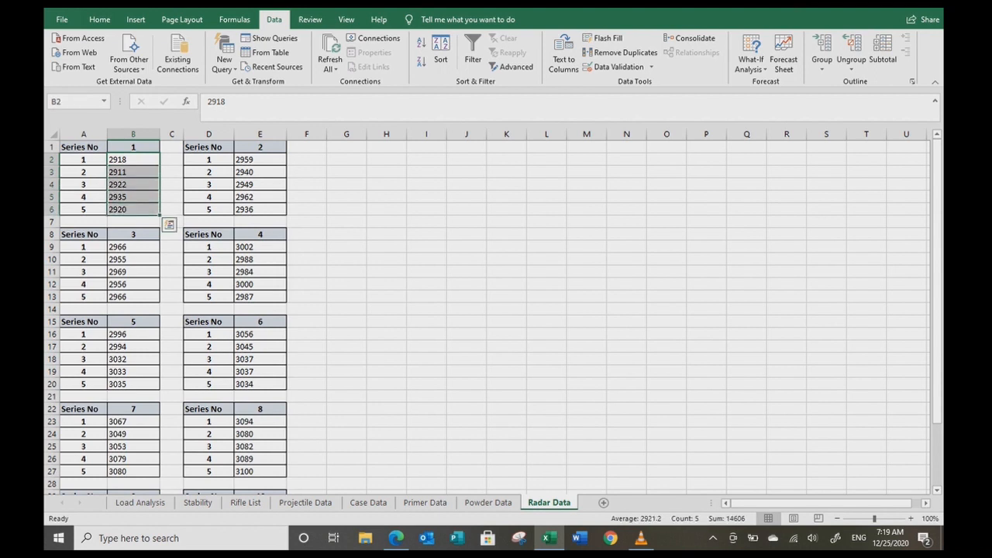
click(133, 160)
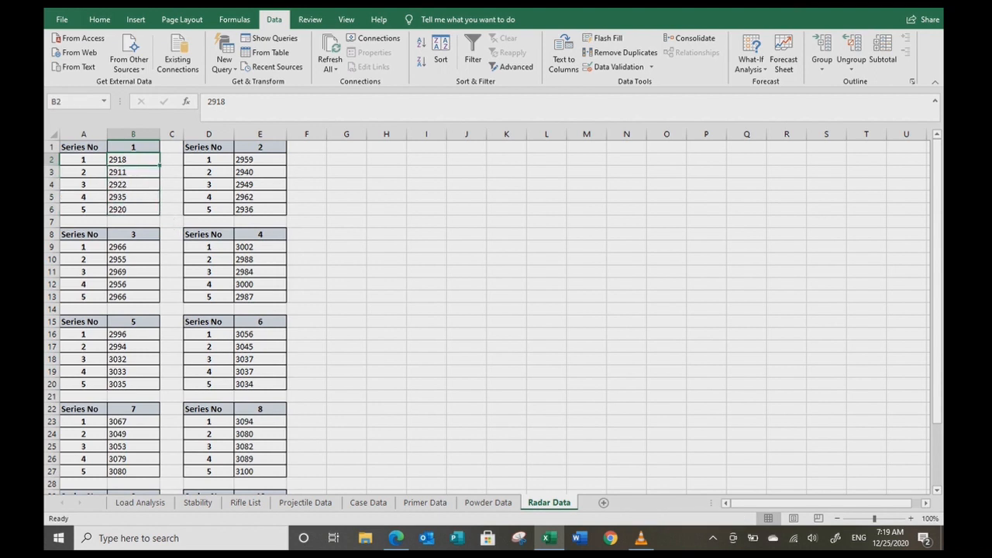
key(shift+Down)
key(shift+Down)
key(shift+Down)
key(shift+Down)
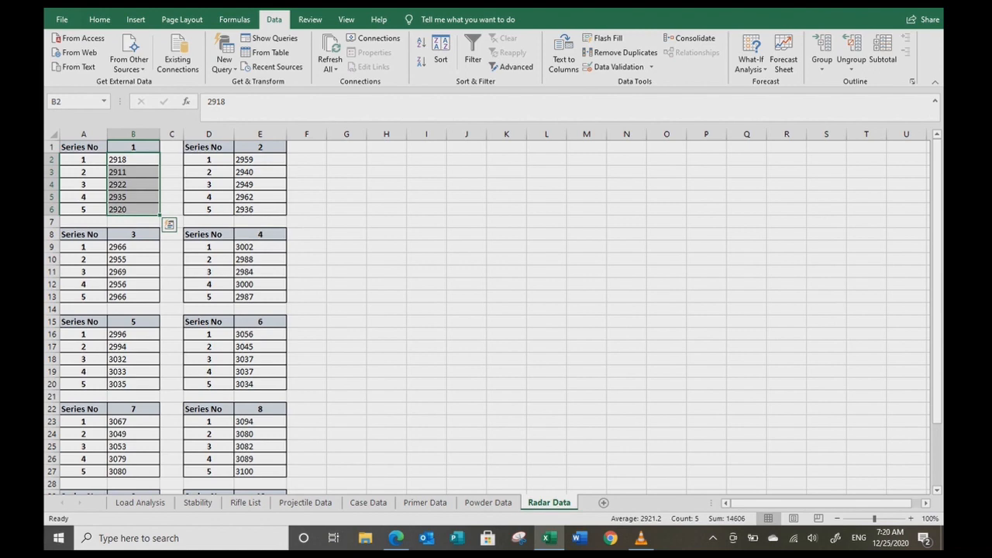
key(alt+Tab)
key(Tab)
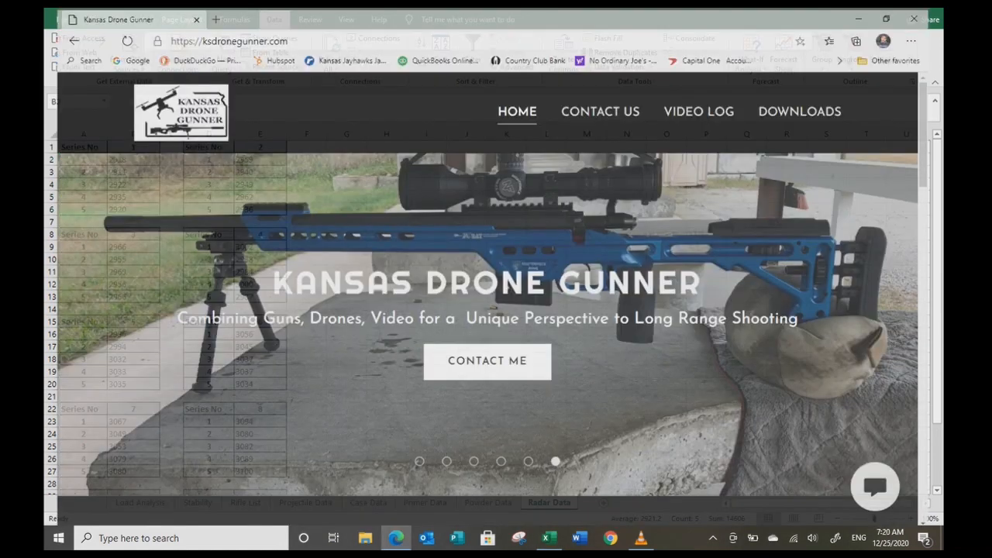
key(alt+Tab)
key(alt+Tab)
key(alt+Tab)
key(alt+Tab)
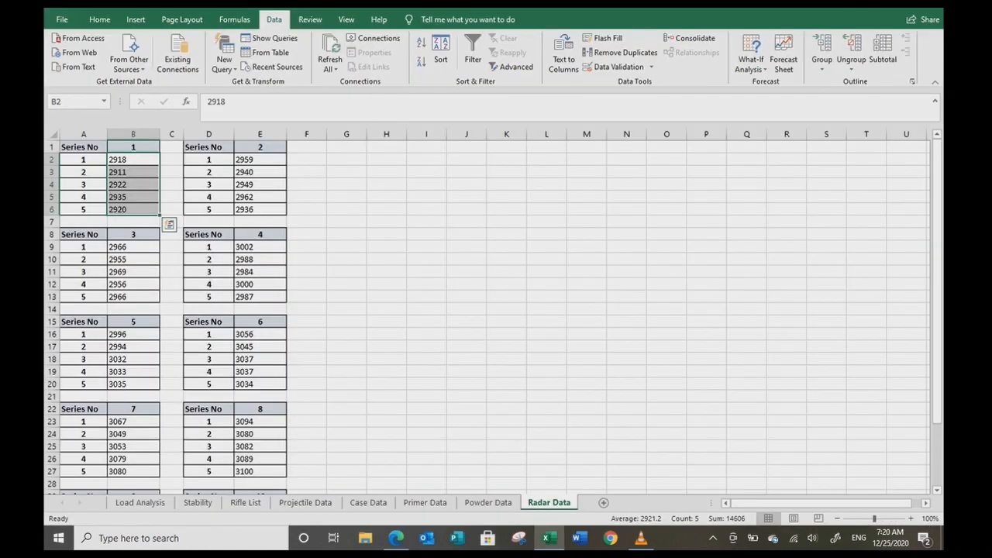
Step: Copy the five Series 1 velocities from Radar Data and paste them as values into Shots 1 to 5 of Load 1 on Load Analysis
click(133, 172)
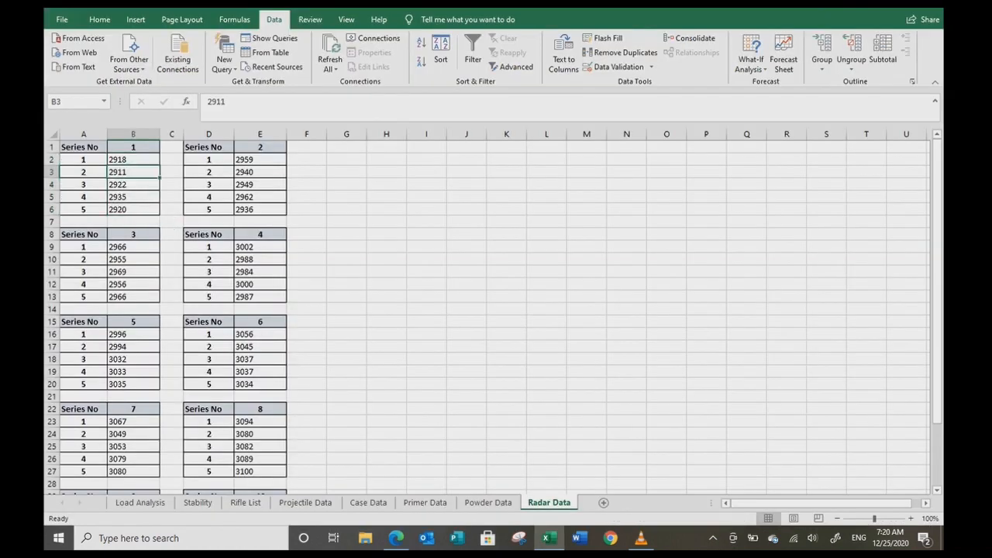
click(133, 160)
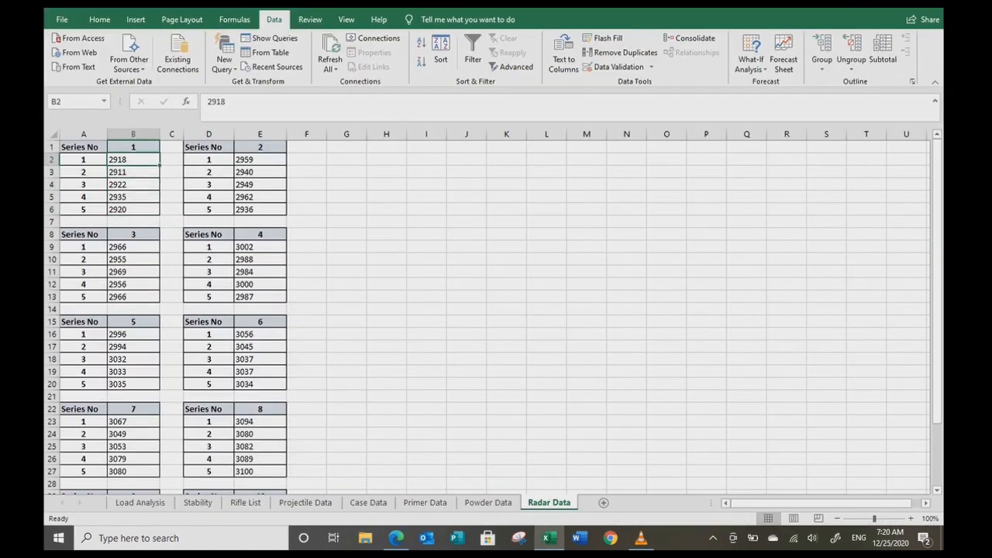
drag(133, 159, 134, 210)
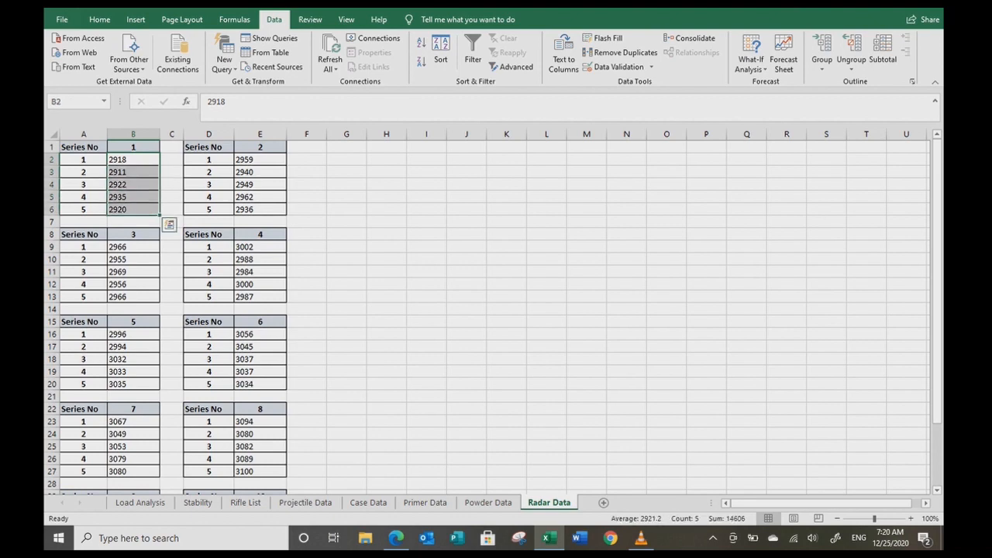
key(ctrl+c)
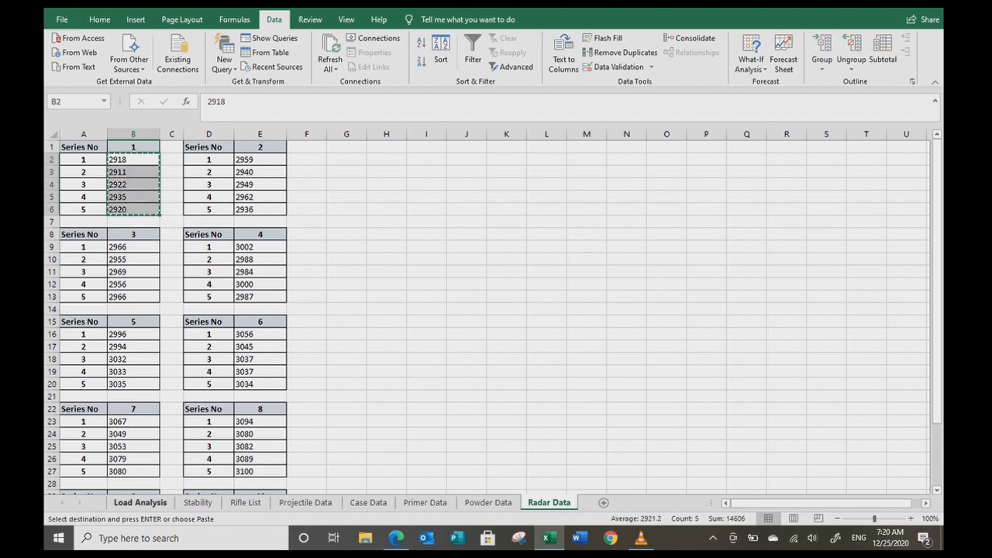
click(140, 502)
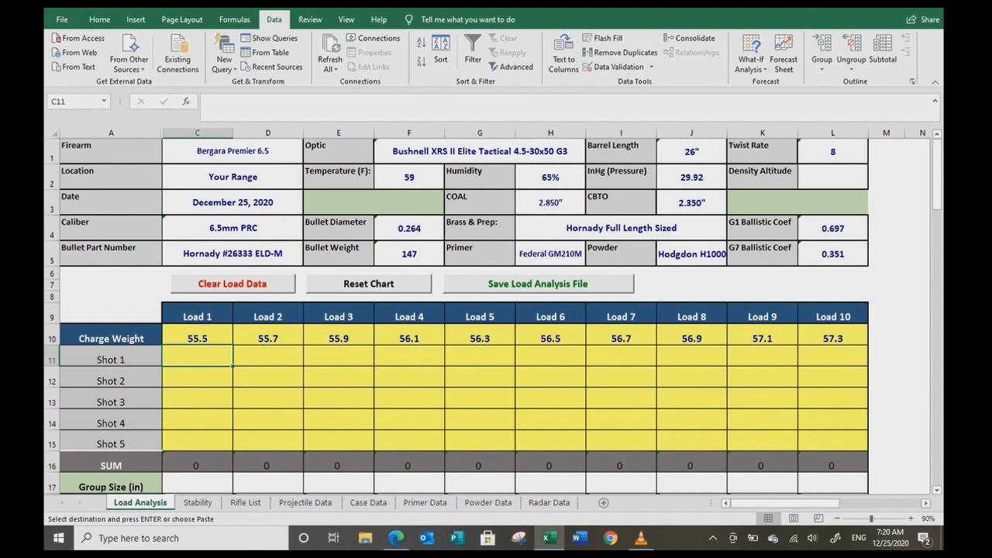
right_click(193, 358)
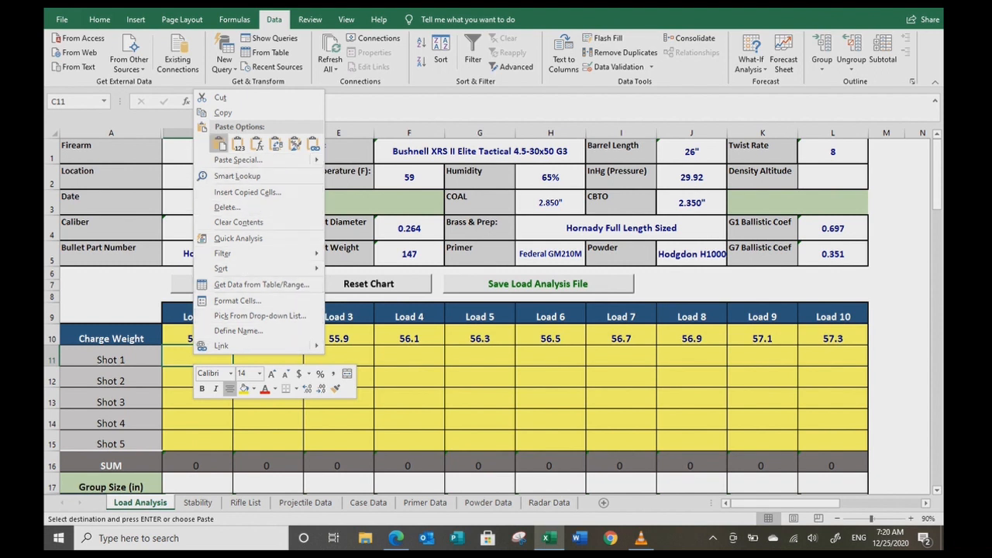
click(220, 145)
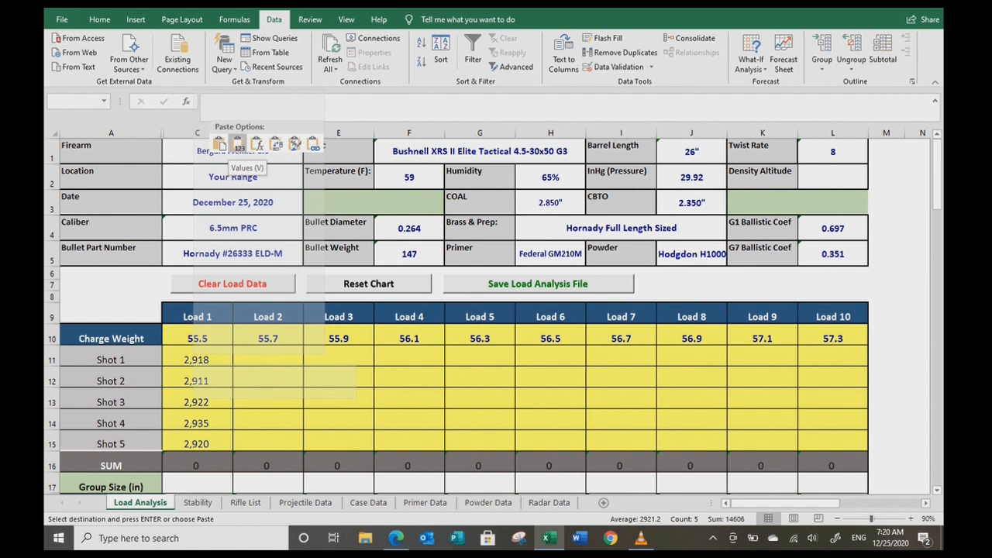
click(238, 144)
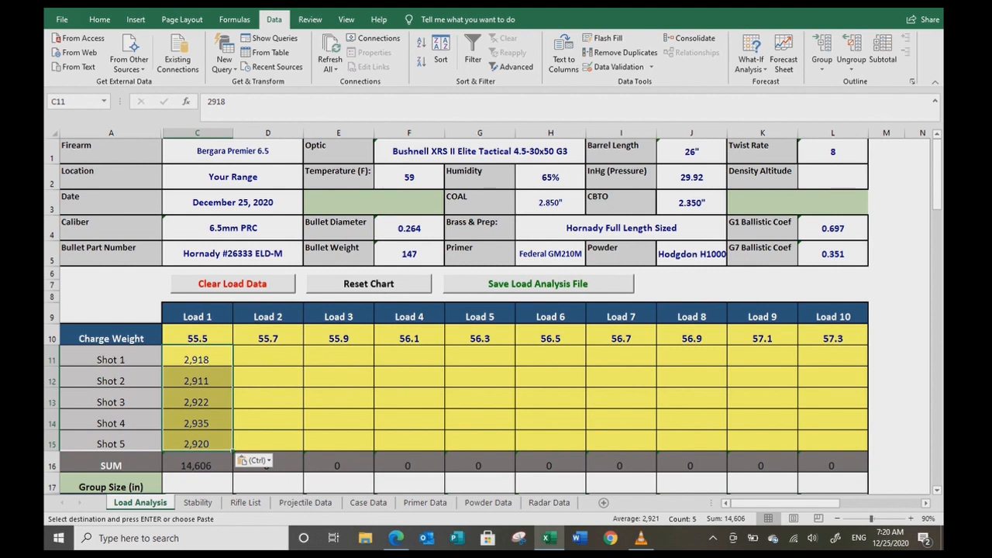
Step: Copy the Series 2 velocities (E2:E6) from Radar Data and paste them as values into the Load 2 shot cells, starting at D11
click(267, 359)
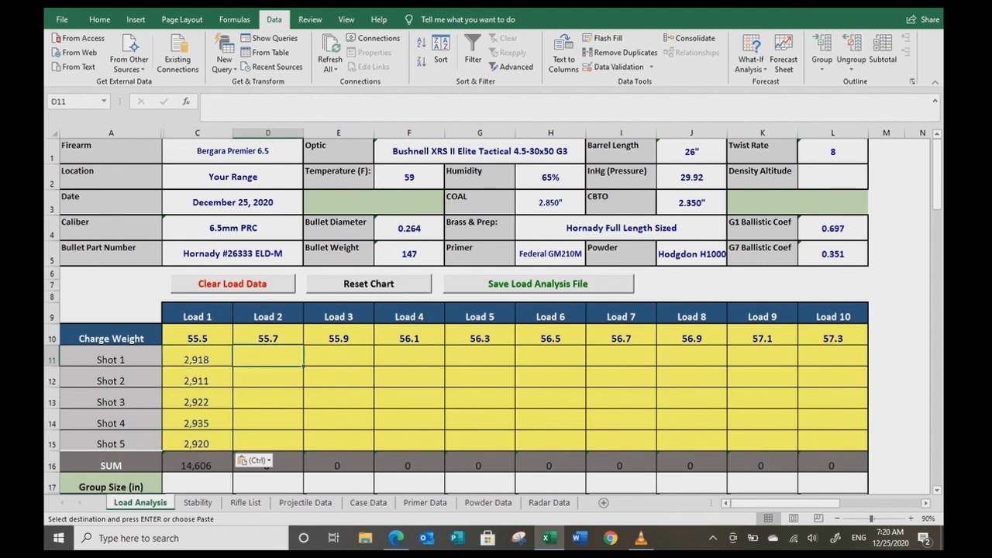
scroll(267, 360, down, 1)
scroll(456, 316, down, 3)
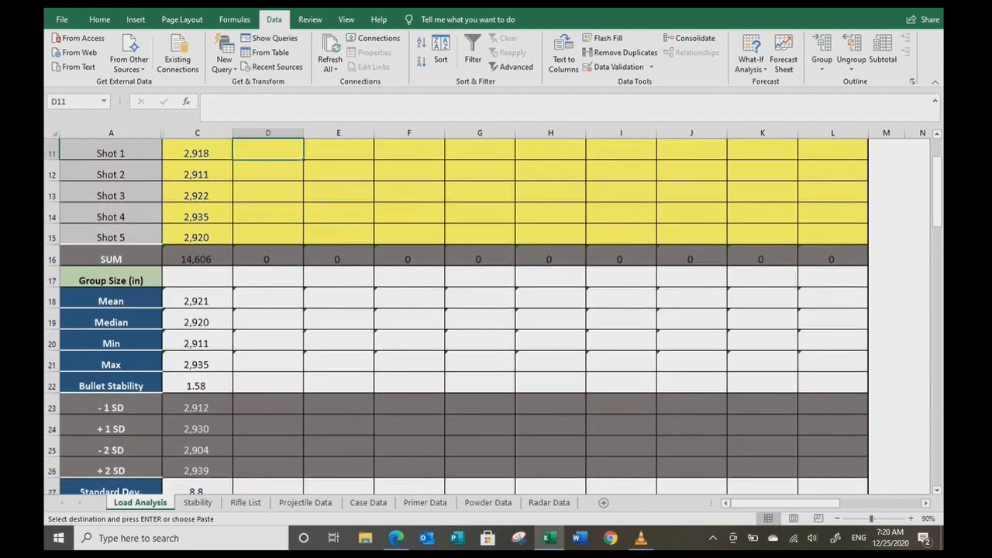
scroll(457, 316, down, 1)
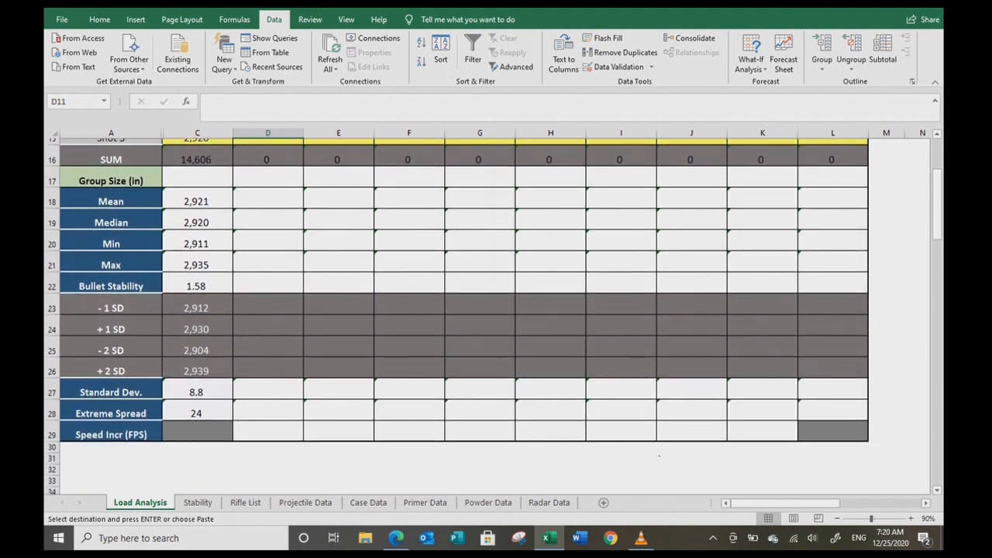
scroll(456, 316, up, 5)
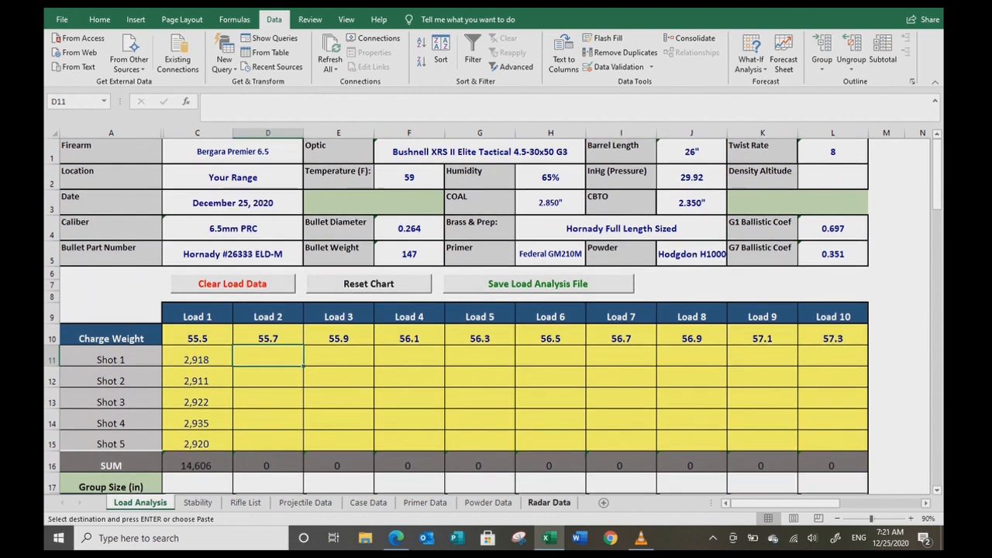
click(548, 502)
drag(260, 159, 260, 209)
key(ctrl+c)
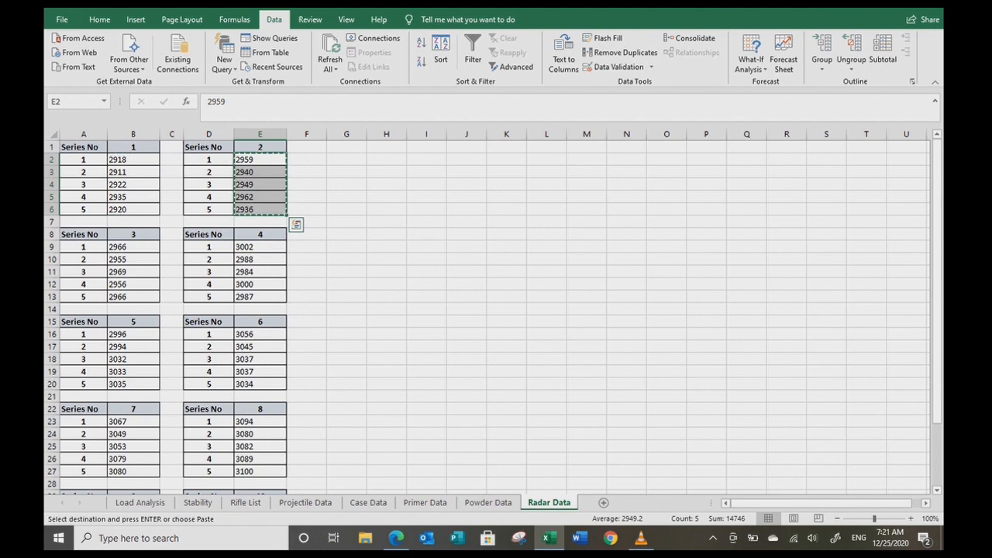
click(141, 502)
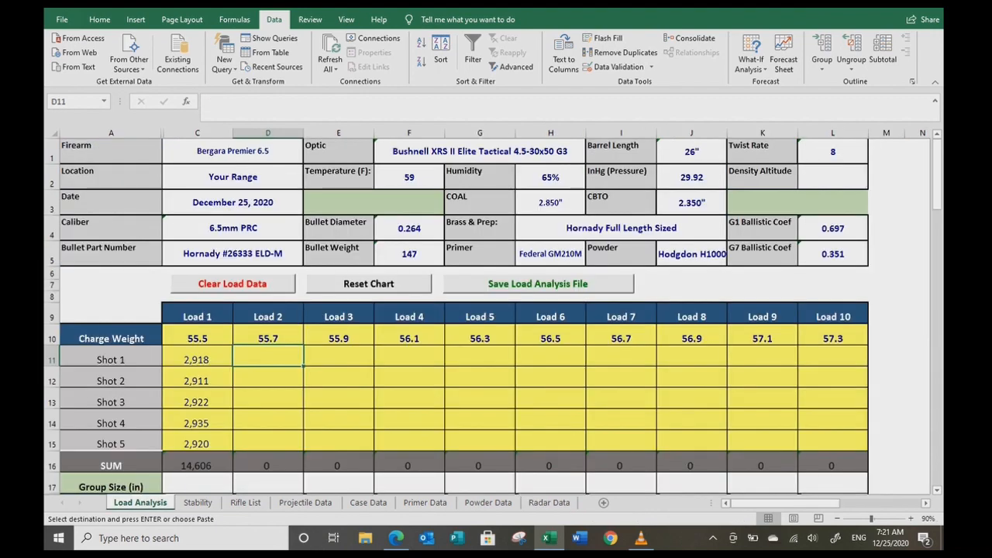
right_click(276, 362)
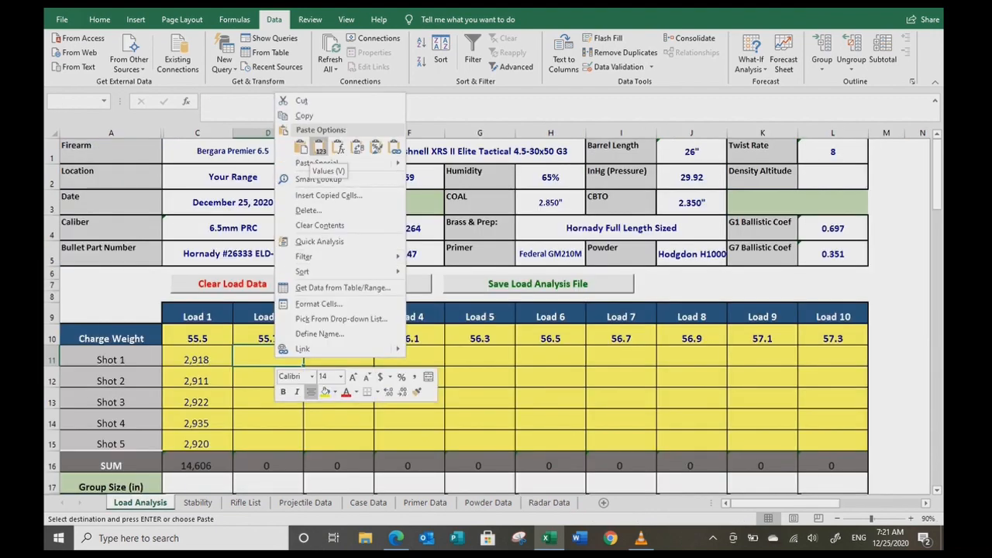
click(320, 148)
Step: Copy the Series 3 velocities (B9:B13) from Radar Data and paste them as values into the Load 3 shot cells, starting at E11
click(338, 357)
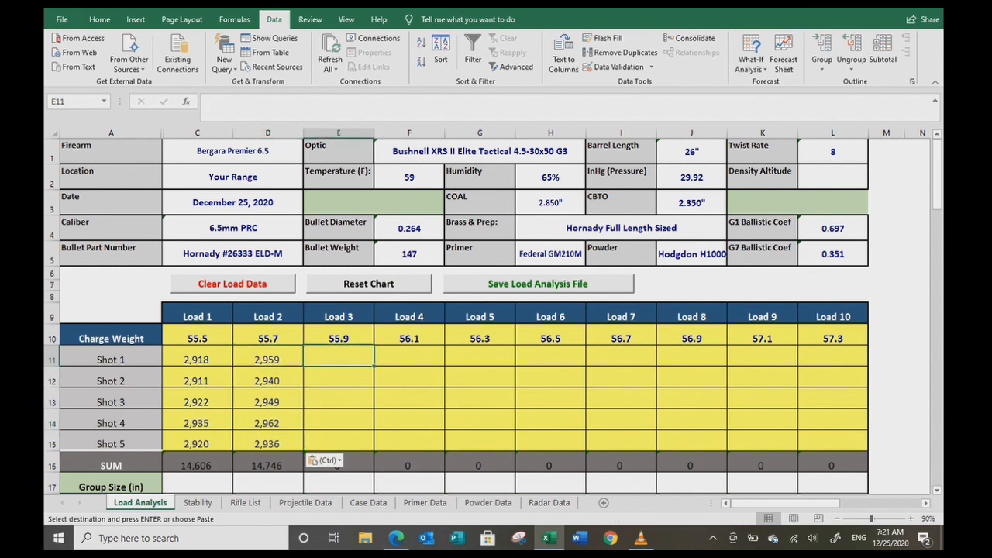
click(549, 502)
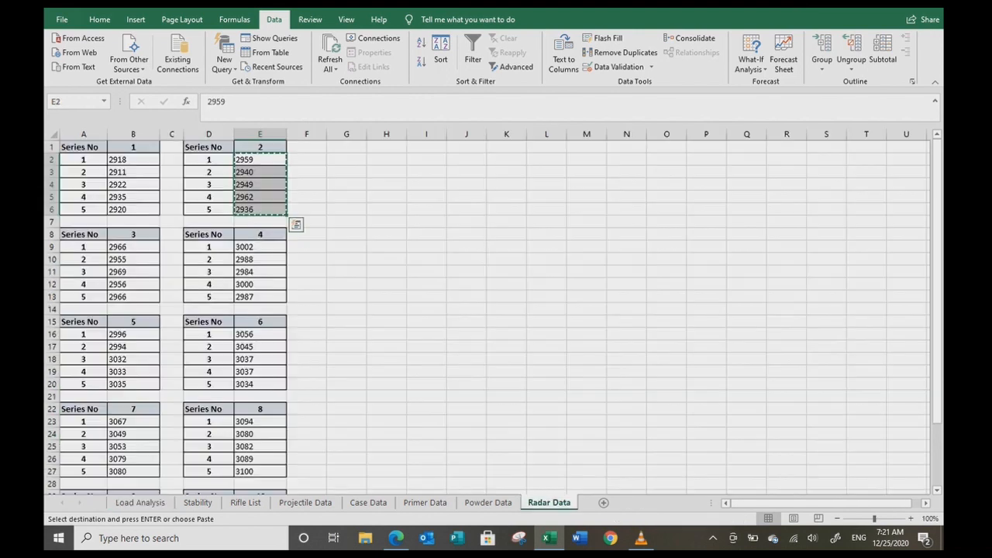
drag(133, 246, 133, 296)
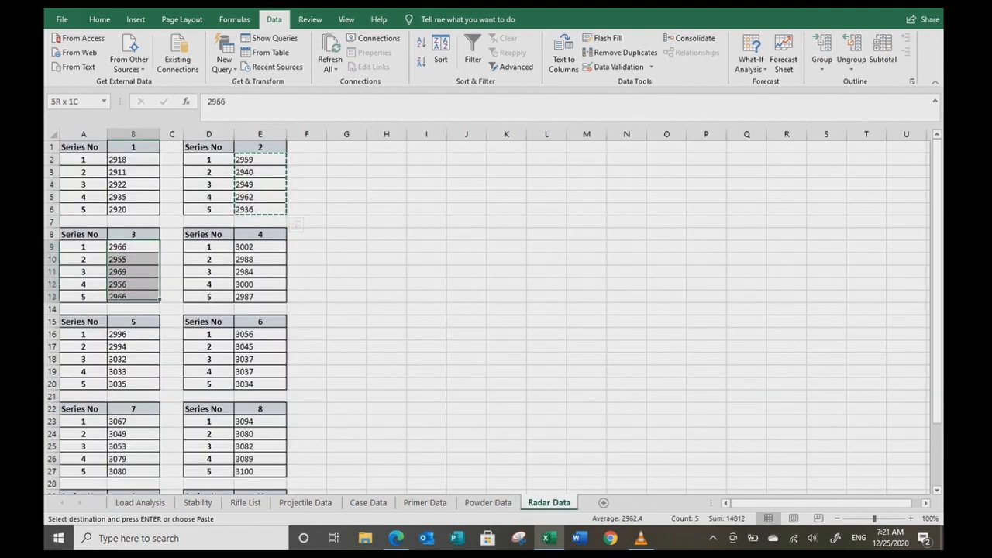
key(ctrl+c)
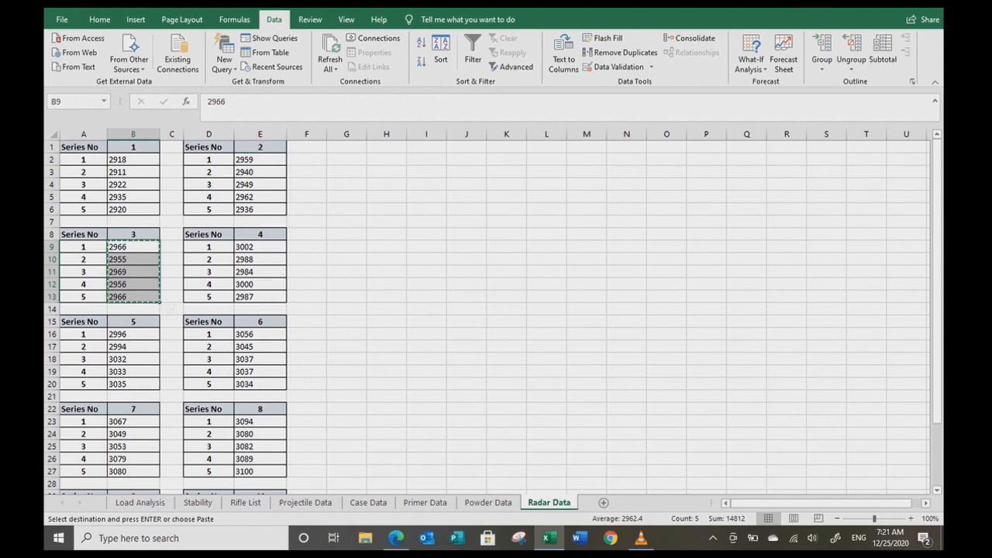
click(140, 502)
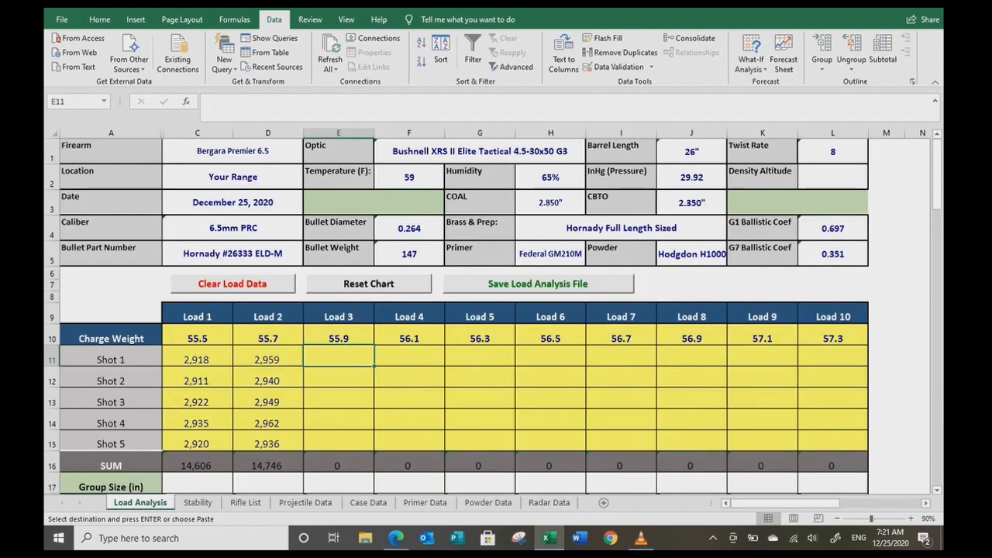
right_click(350, 358)
click(396, 140)
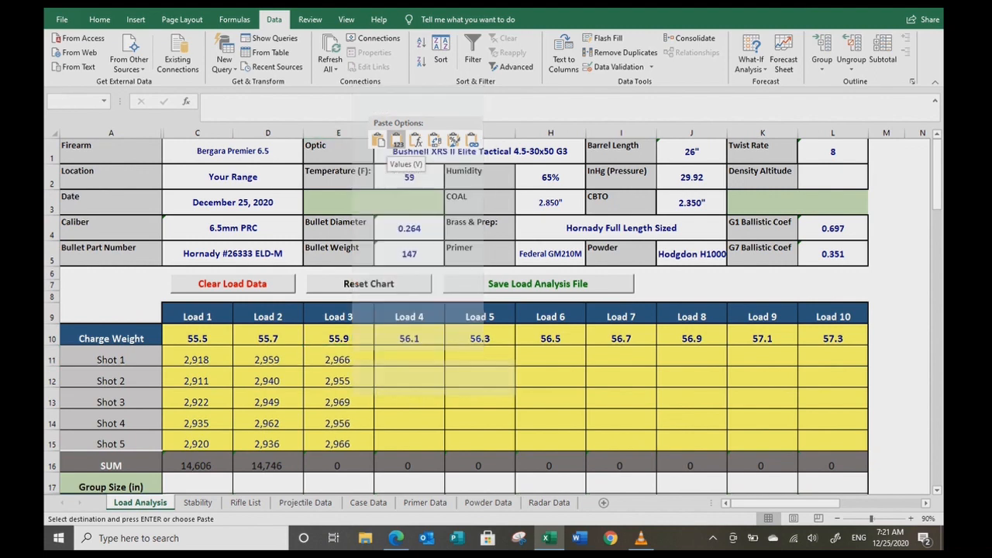
Step: Copy the Series 4 velocities (E9:E13) from Radar Data and paste them as values into the Load 4 shot cells, starting at F11
click(409, 357)
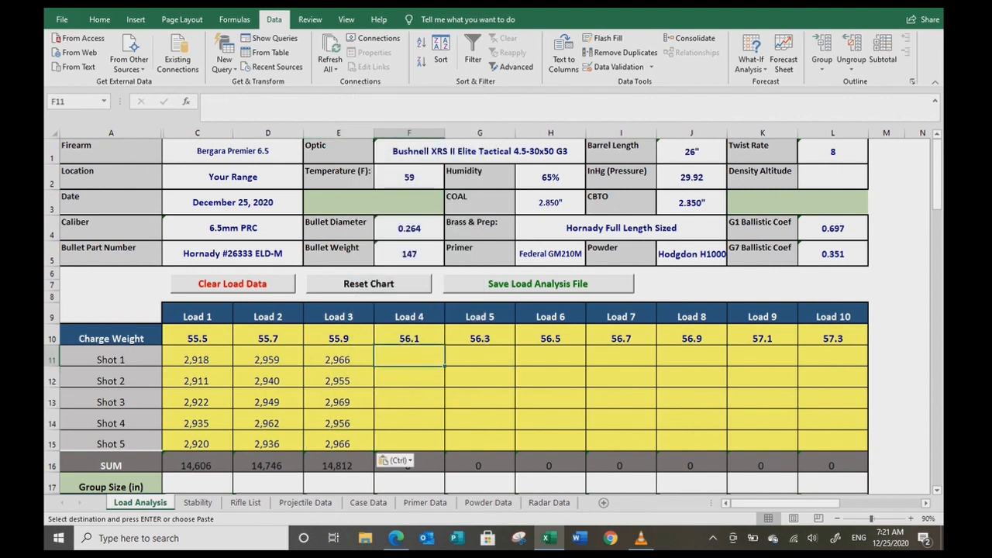
click(548, 502)
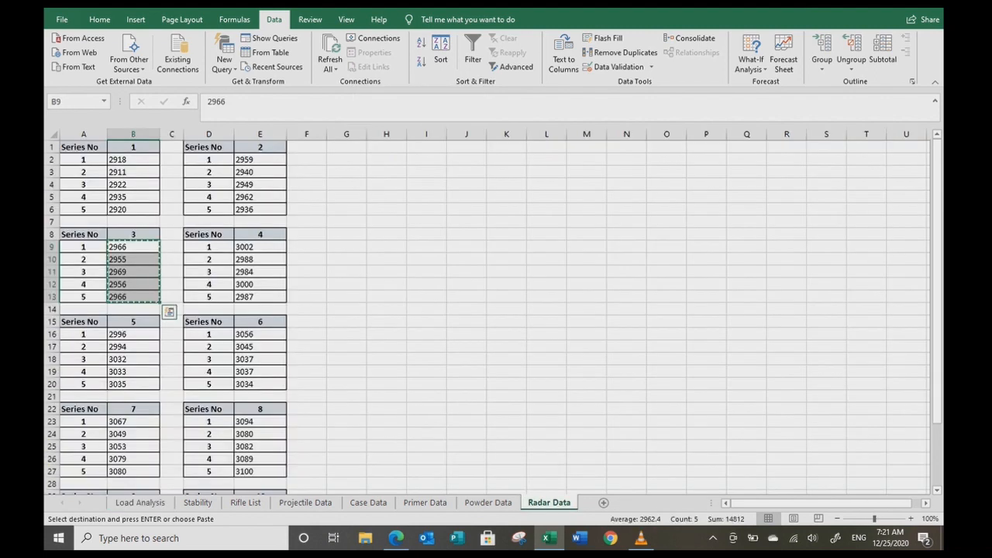
drag(260, 246, 260, 297)
key(Escape)
key(ctrl+c)
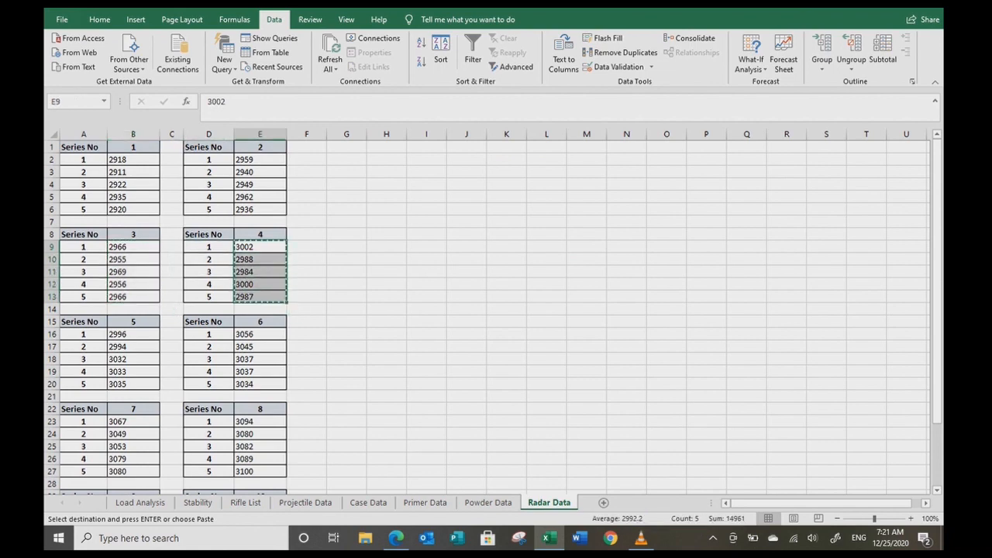
click(141, 502)
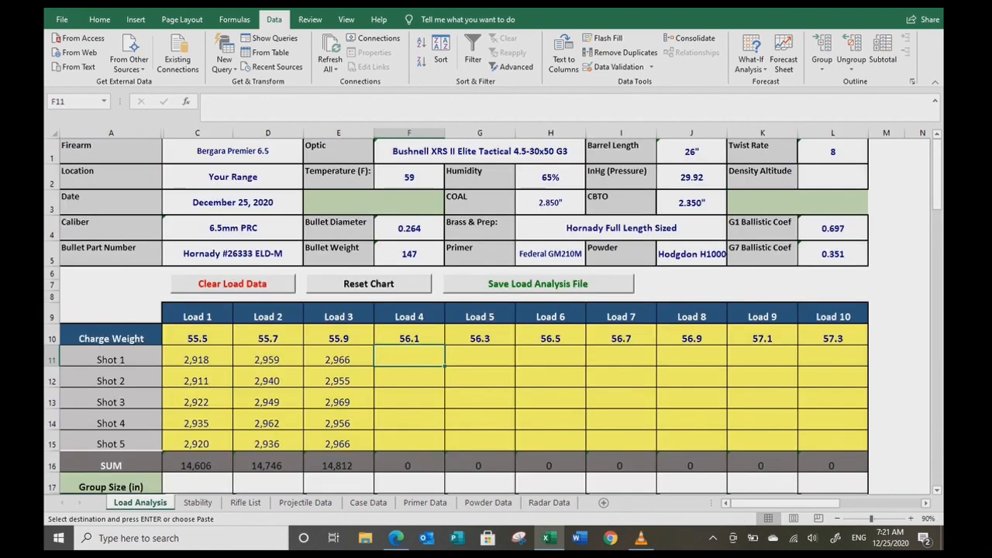
right_click(424, 359)
click(471, 147)
Step: Copy the Series 5 velocities (B16:B20) from Radar Data and paste them as values into the Load 5 shot cells, starting at G11
click(480, 357)
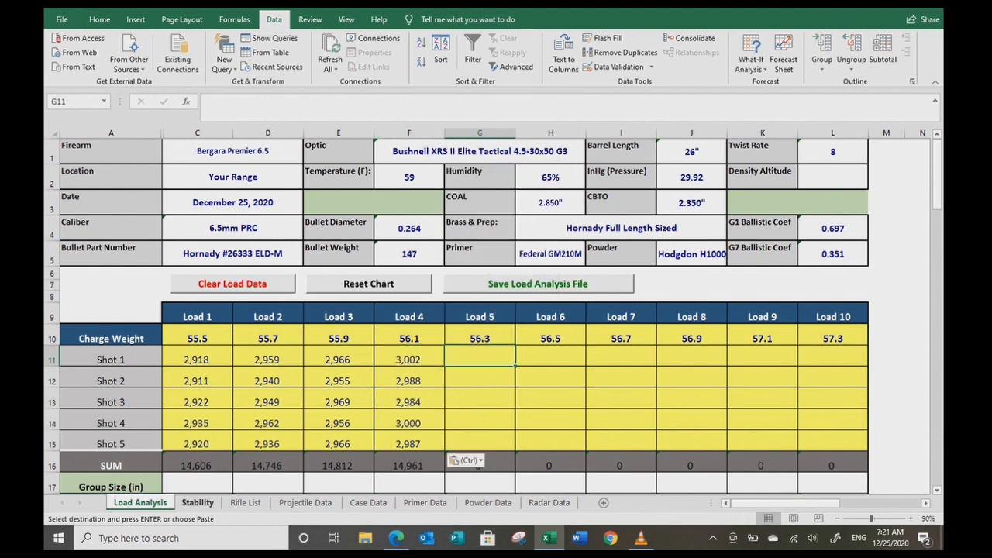
click(548, 502)
drag(133, 334, 133, 383)
key(ctrl+c)
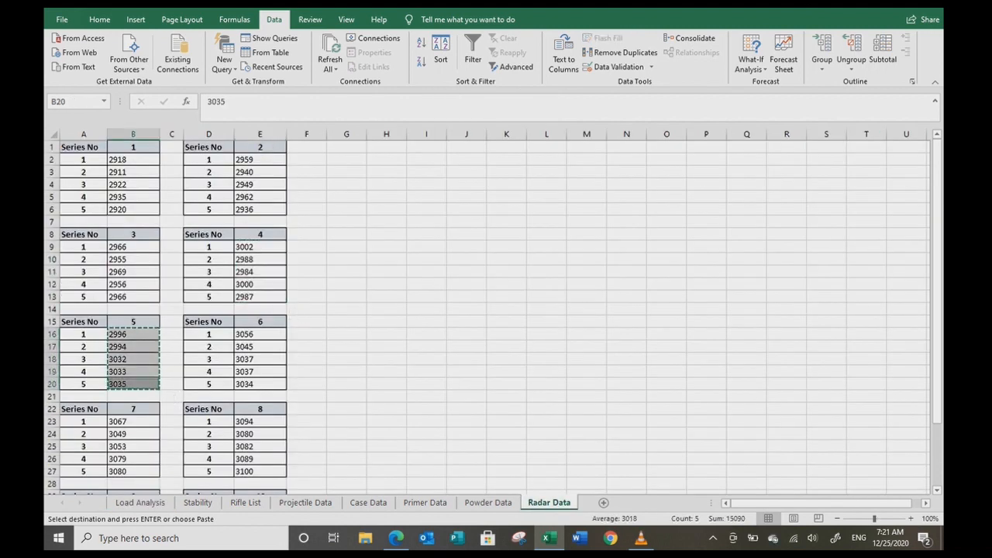
click(140, 502)
right_click(479, 360)
click(528, 142)
Step: Transfer the Series 6 velocities (E16:E20) from Radar Data into the Load 6 shot cells on Load Analysis, starting at H11
click(550, 358)
click(548, 502)
drag(259, 334, 260, 383)
key(ctrl+c)
click(140, 502)
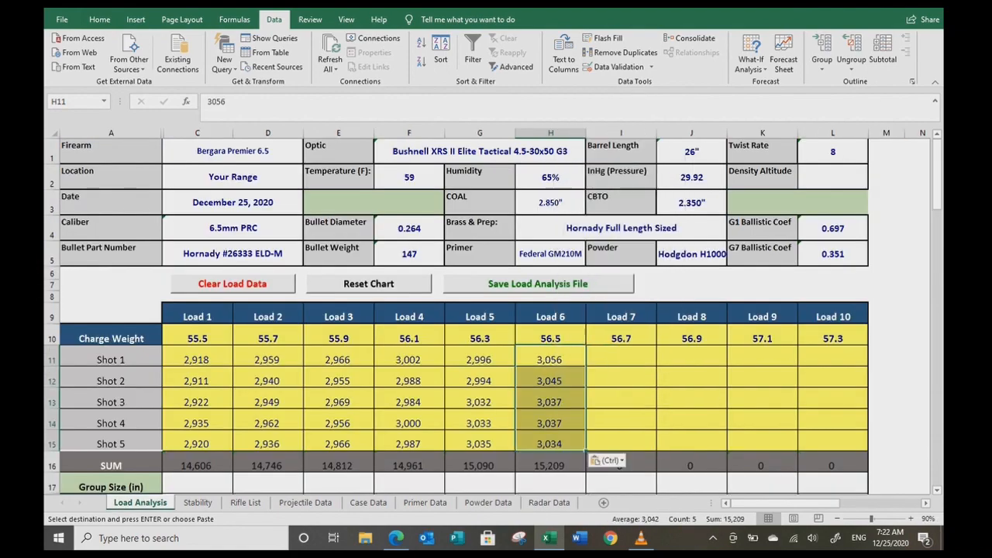
Step: Copy the Series 7 velocities (B23:B27) from Radar Data and paste them as values into the Load 7 shot cells, starting at I11
click(620, 358)
click(549, 502)
drag(132, 421, 132, 471)
key(ctrl+c)
click(140, 502)
right_click(623, 358)
click(670, 143)
Step: Copy the Series 8 velocities (E23:E27) from Radar Data and paste them as values into the Load 8 shot cells, starting at J11
click(549, 502)
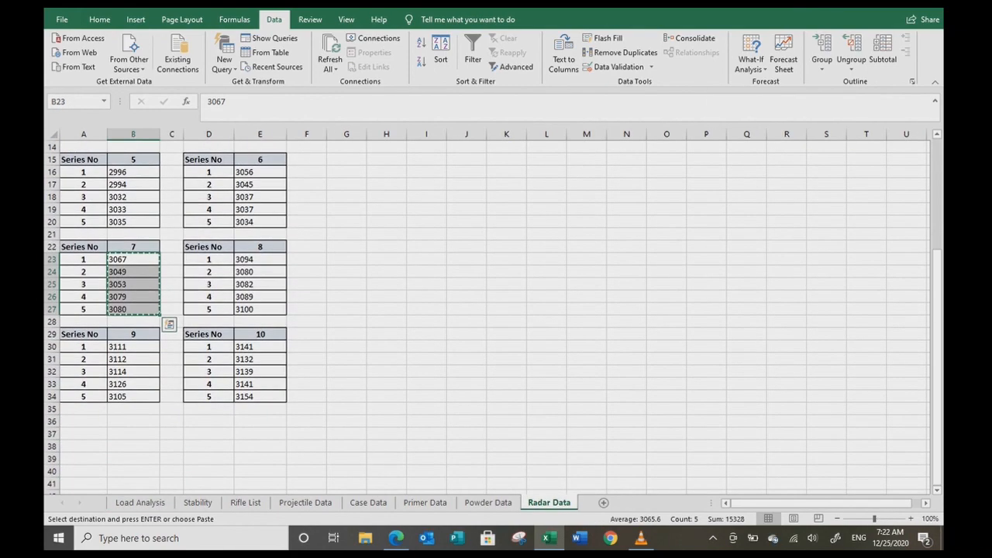
drag(260, 260, 260, 309)
key(ctrl+c)
click(140, 502)
right_click(689, 358)
click(737, 143)
Step: Copy the Series 9 velocities (B30:B34) from Radar Data and paste them as values into the Load 9 shot cells, starting at K11
click(548, 502)
drag(133, 347, 133, 396)
key(ctrl+c)
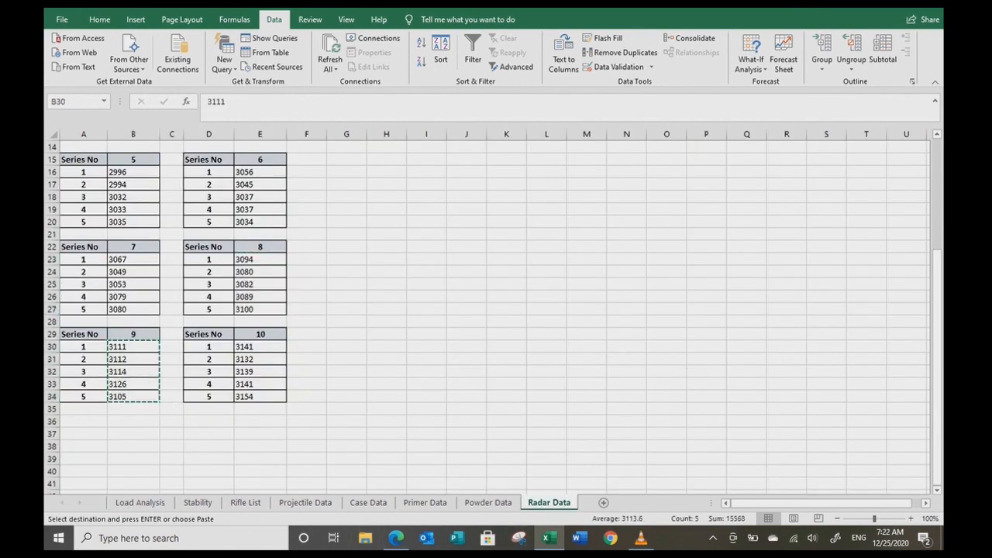
click(140, 502)
right_click(756, 358)
click(804, 151)
Step: Copy the Series 10 velocities (E30:E34) from Radar Data and paste them as values into the Load 10 shot cells, starting at L11
click(549, 502)
click(259, 346)
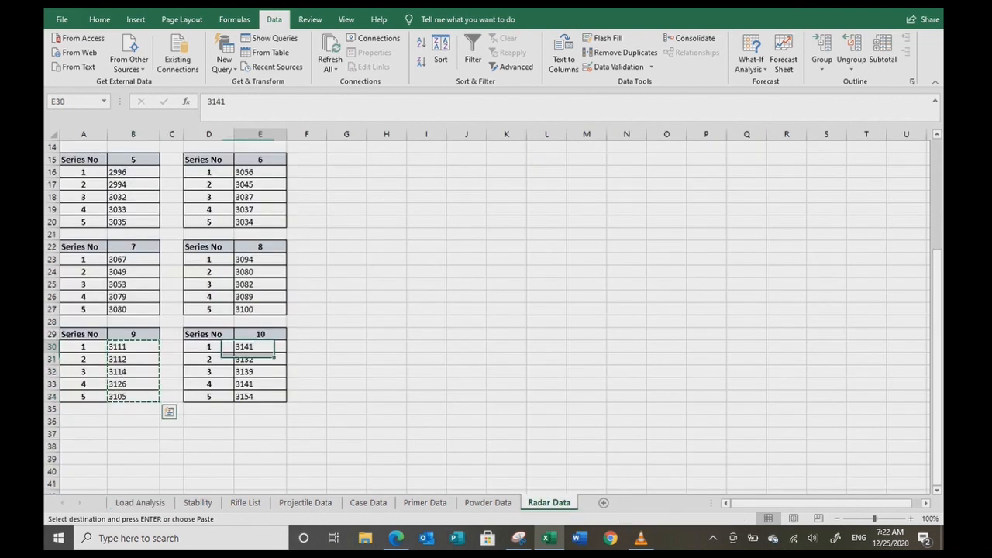
drag(259, 346, 259, 396)
key(ctrl+c)
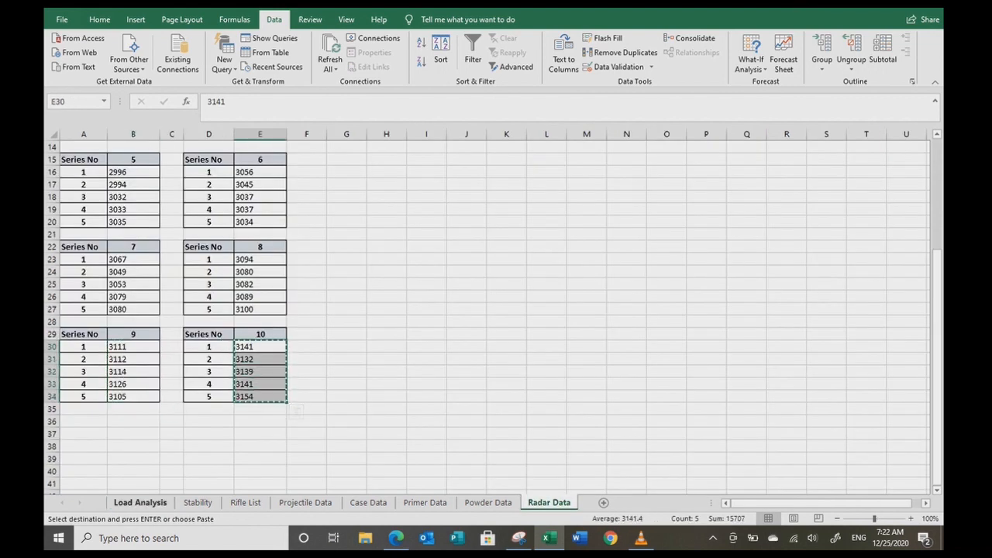
click(140, 502)
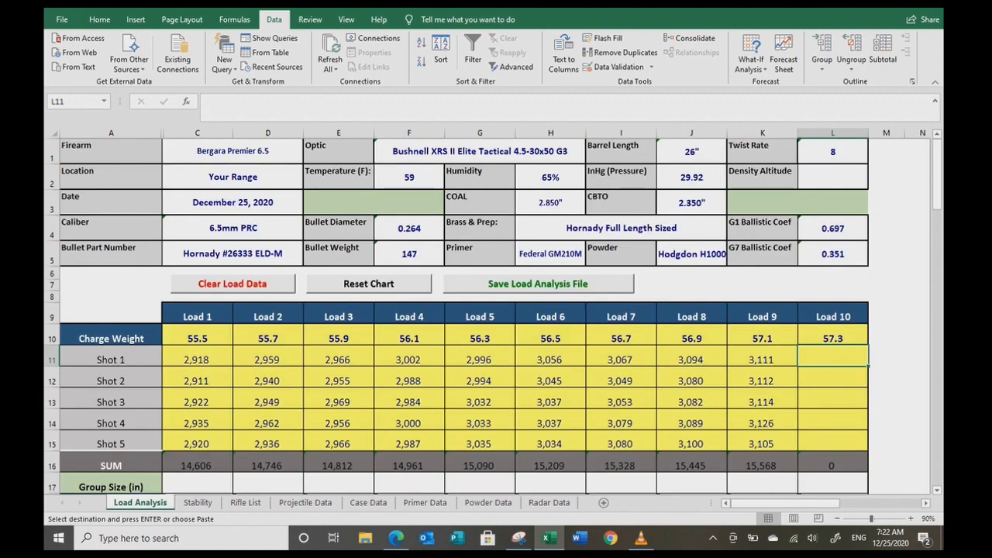
right_click(826, 356)
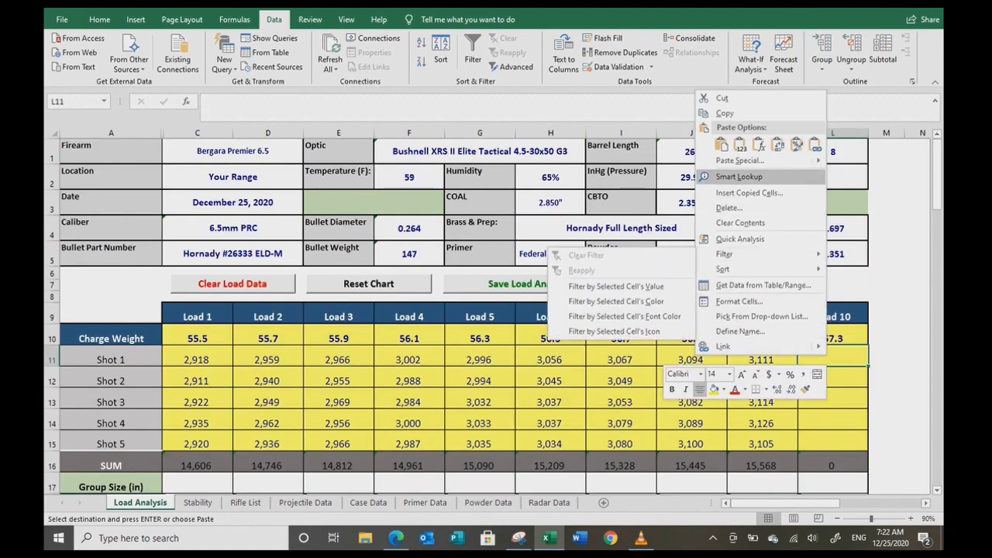
click(740, 144)
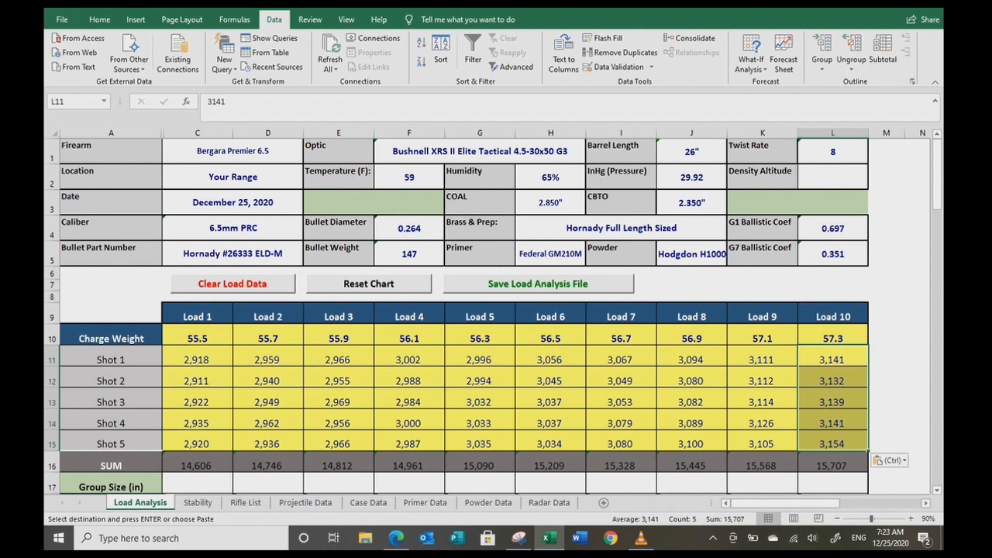
Step: Review the charge weights and shot velocities of Loads 1 to 10 together with the summary statistics beneath them
click(196, 337)
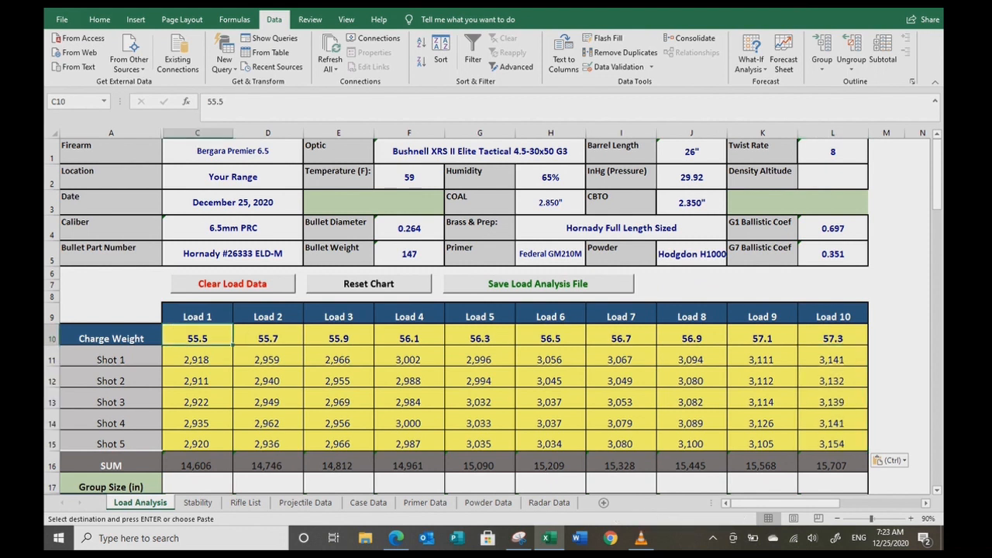
scroll(477, 316, down, 2)
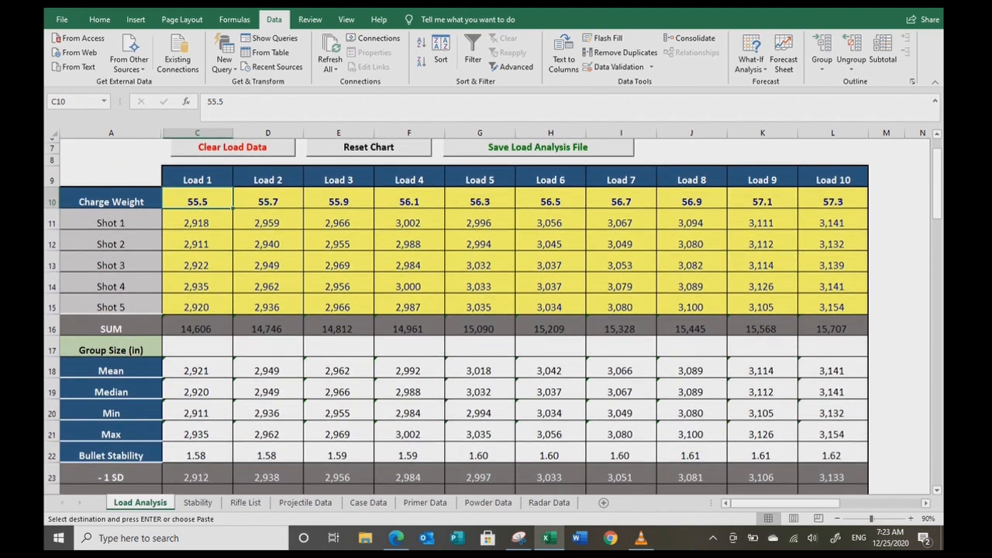
scroll(476, 316, down, 1)
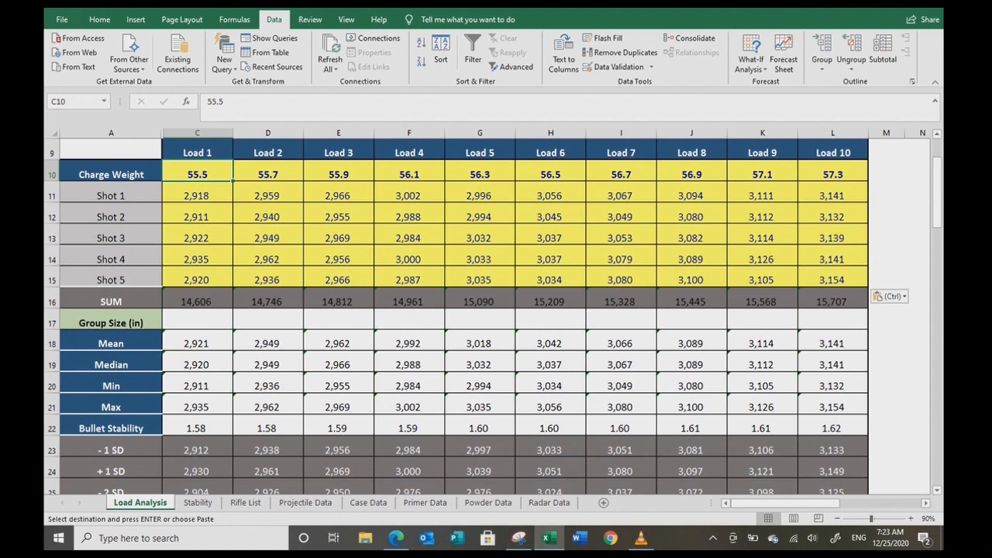
scroll(476, 316, down, 1)
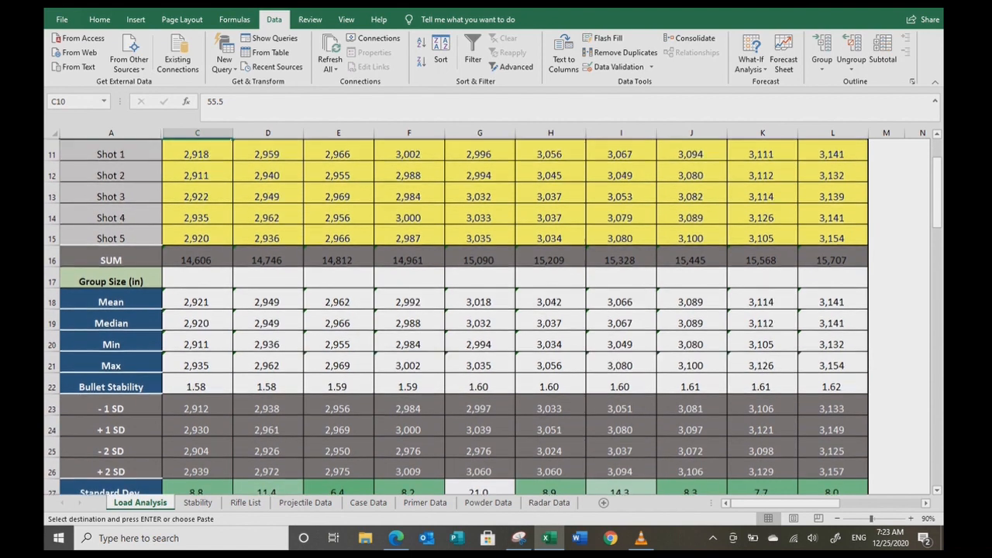
scroll(477, 316, up, 4)
scroll(477, 316, down, 3)
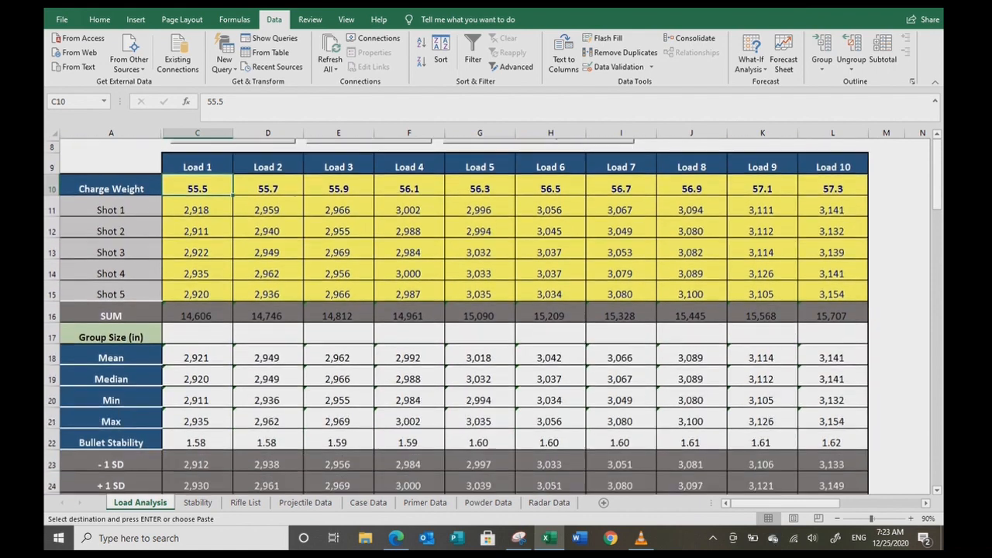
scroll(477, 316, up, 1)
Step: Examine the Group Size (in) entry cells for Loads 1 to 3
click(197, 344)
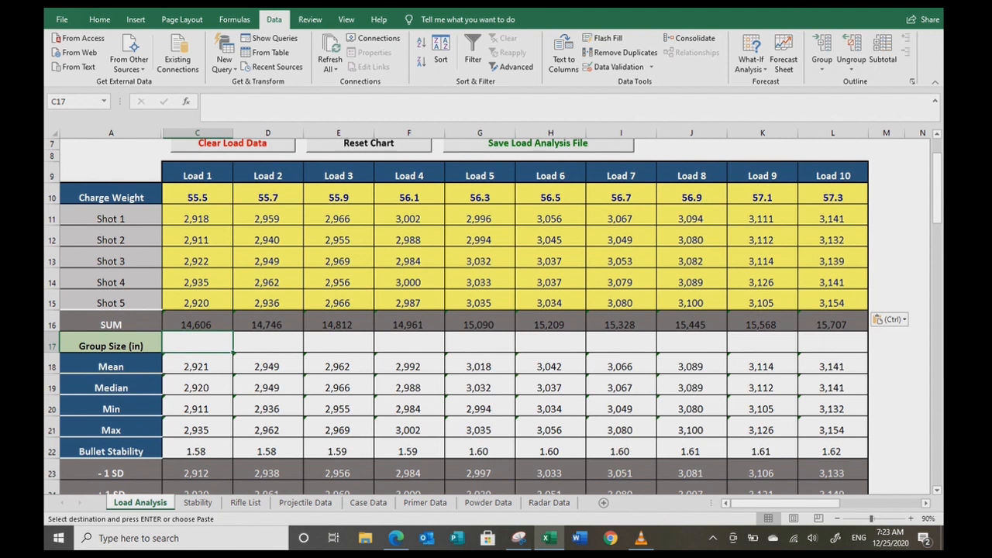
click(268, 343)
click(197, 343)
click(268, 343)
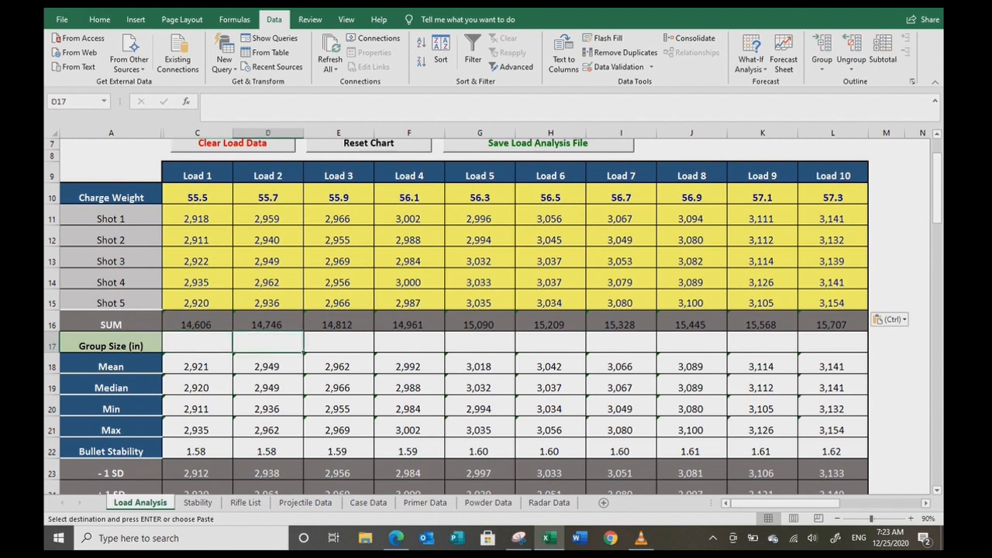
scroll(493, 317, down, 2)
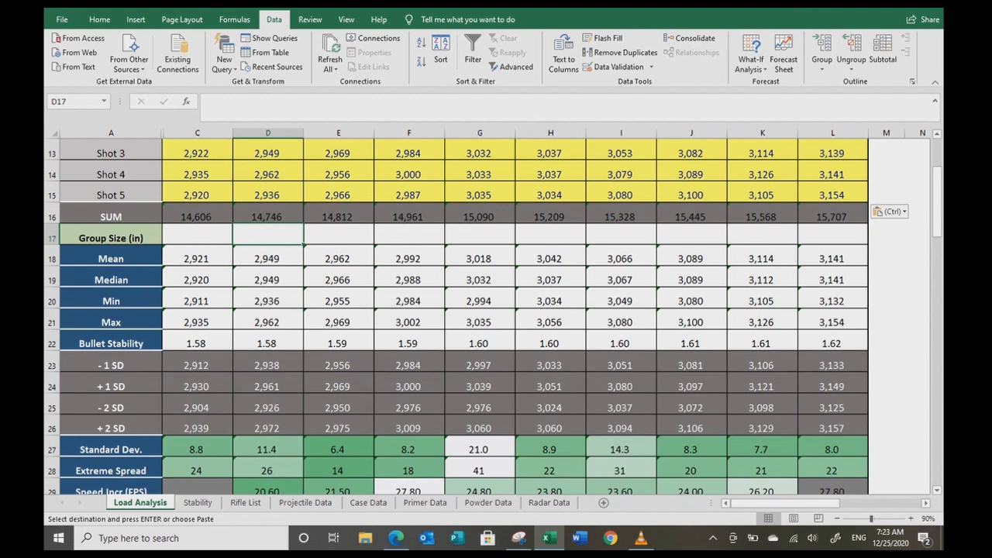
click(338, 235)
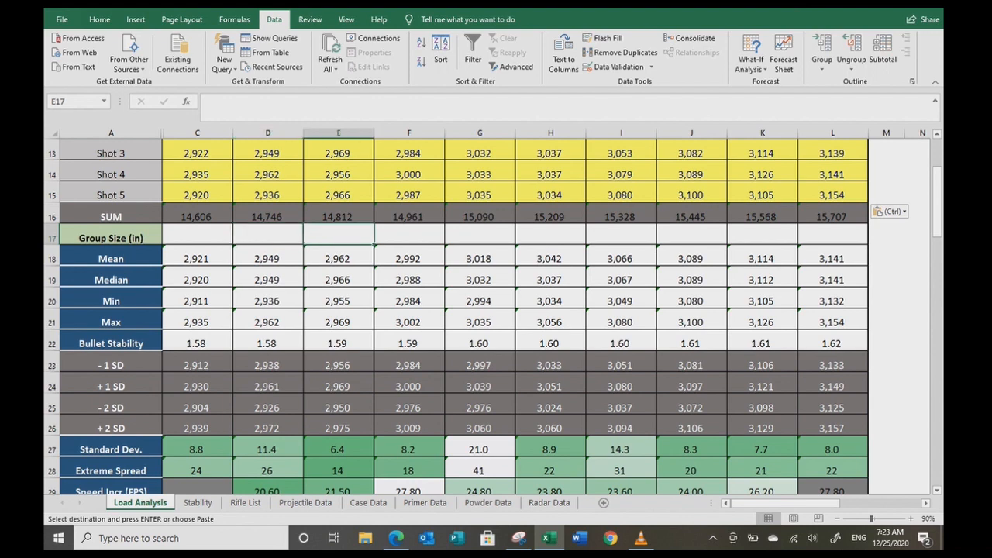
click(197, 235)
Step: Inspect Load 1's calculated Mean, Median, Min, Max and Bullet Stability cells and their formulas
scroll(456, 316, down, 2)
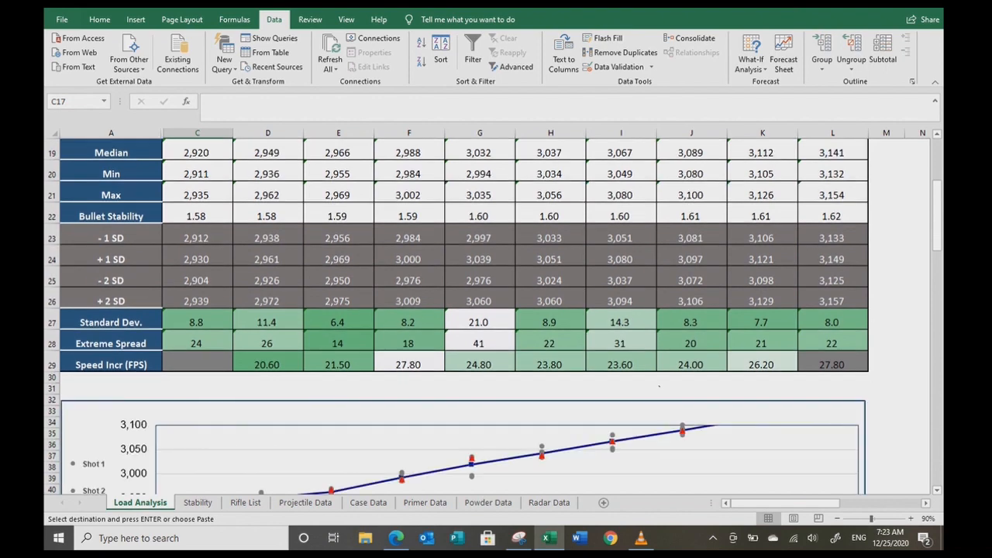
scroll(456, 316, up, 1)
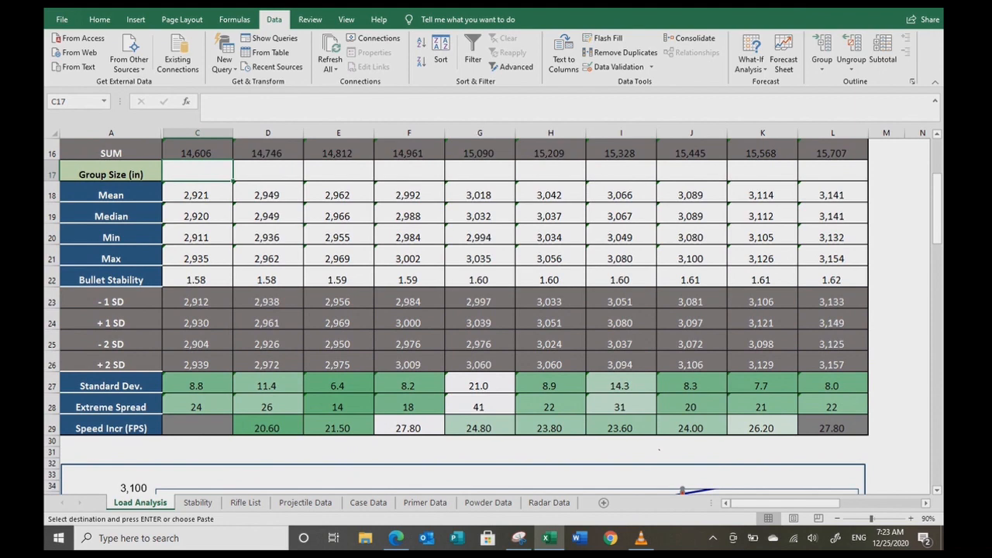
scroll(457, 315, up, 2)
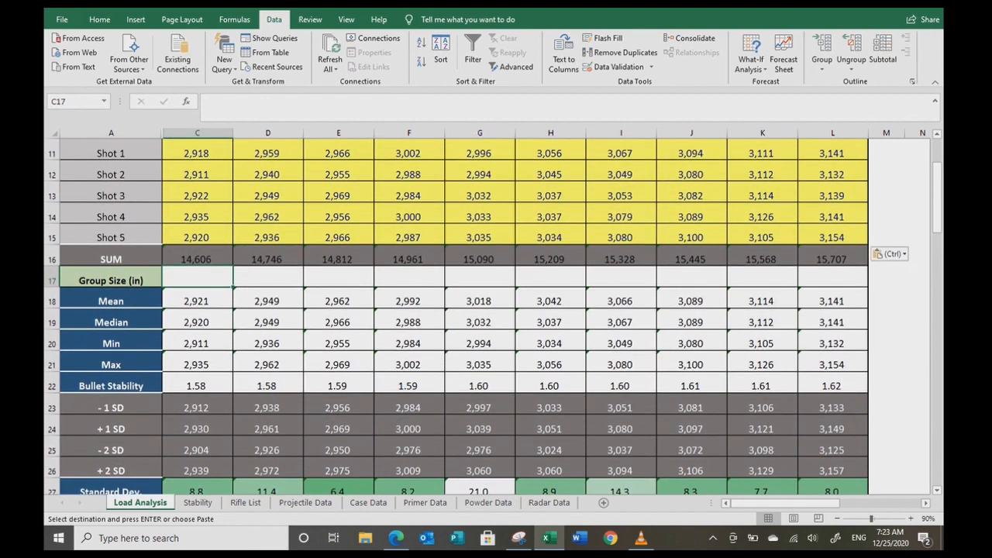
key(Down)
key(Down)
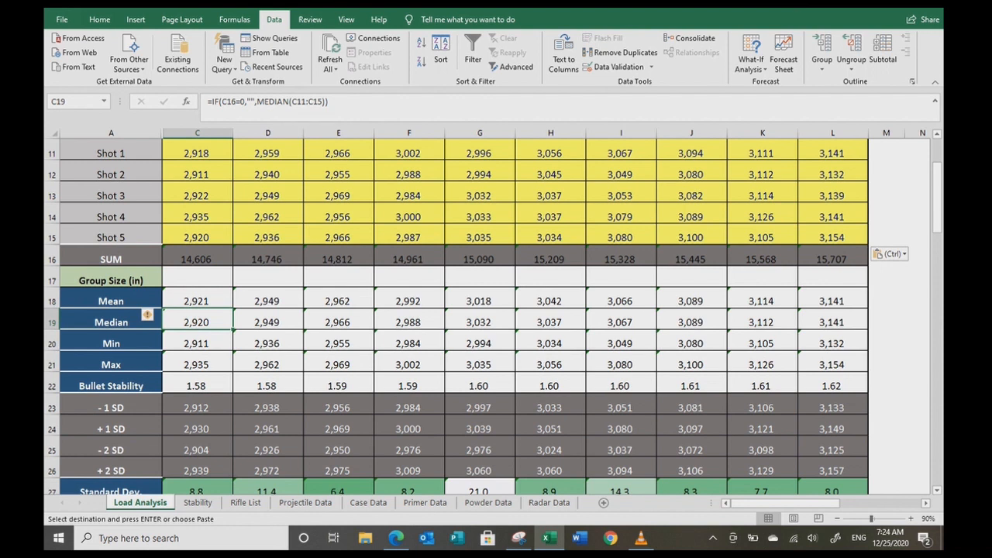
click(196, 342)
click(197, 363)
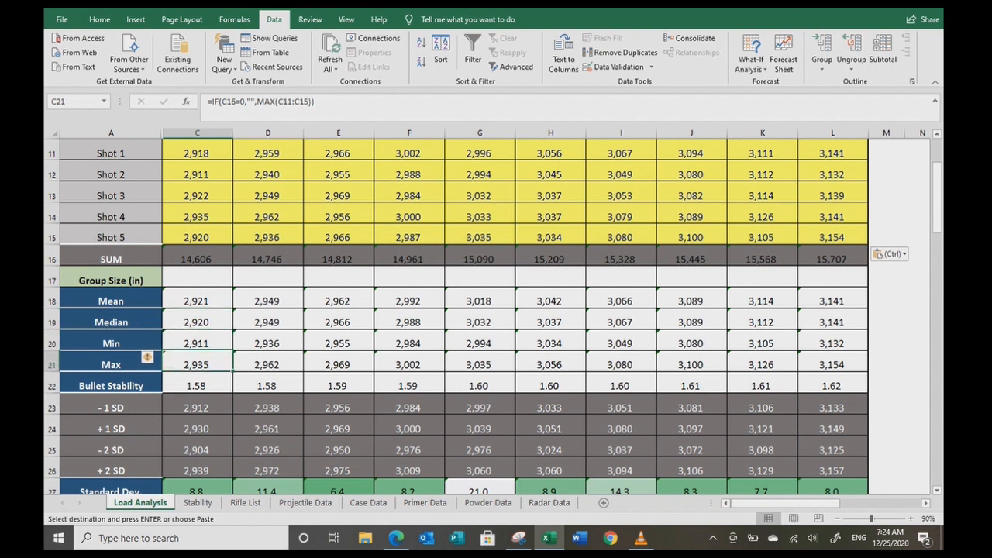
click(197, 385)
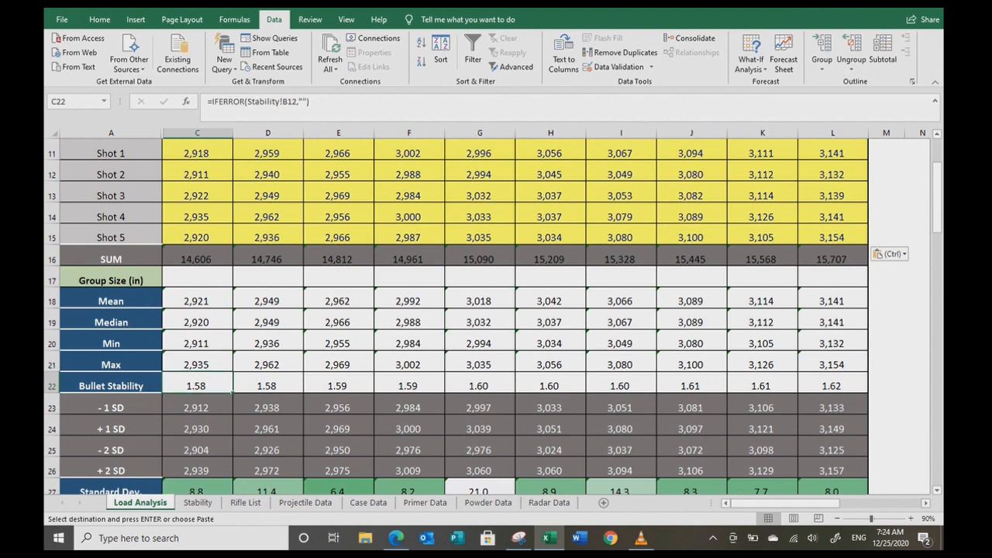
Step: Check the per-series stability calculations on the Stability sheet against the Bullet Stability row, then return to Load Analysis
click(197, 502)
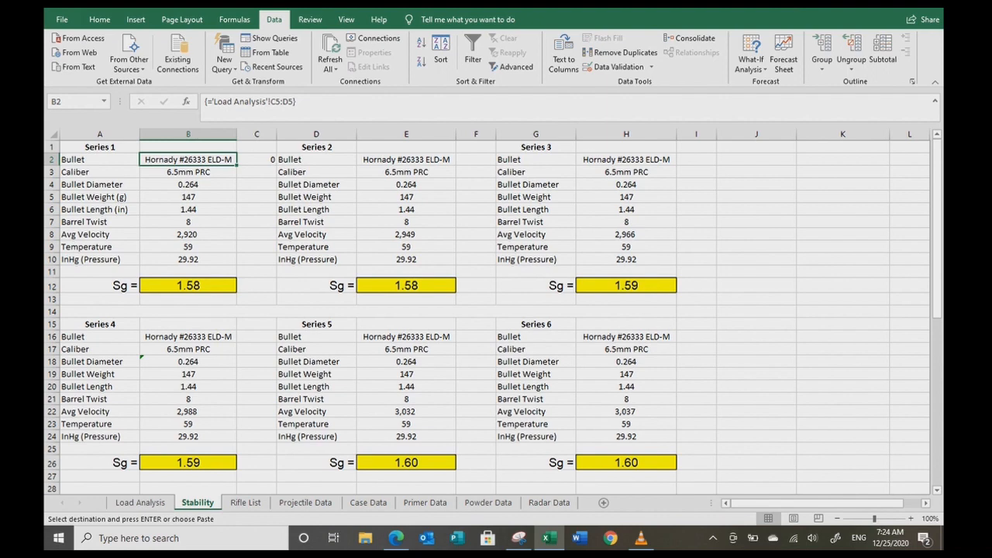
click(140, 503)
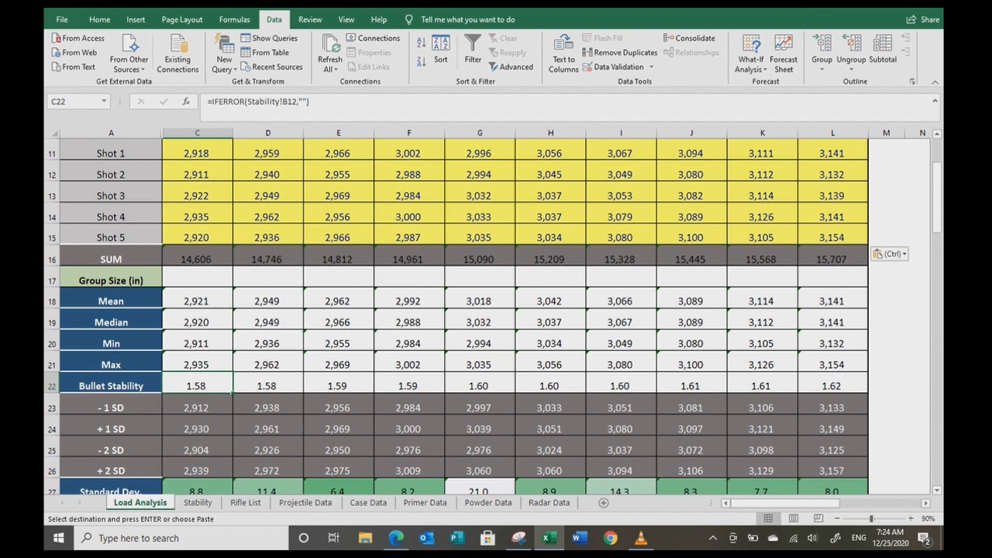
scroll(456, 316, down, 2)
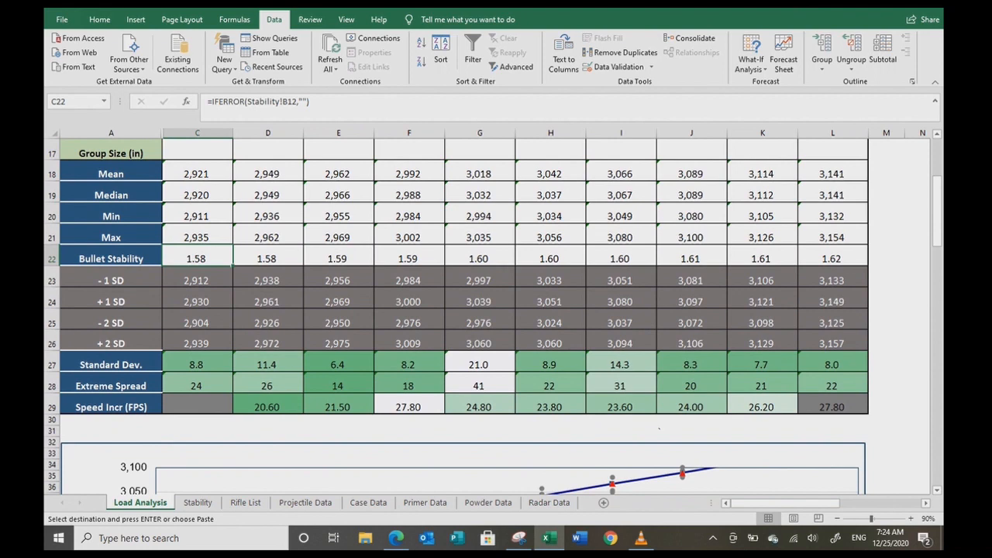
click(198, 502)
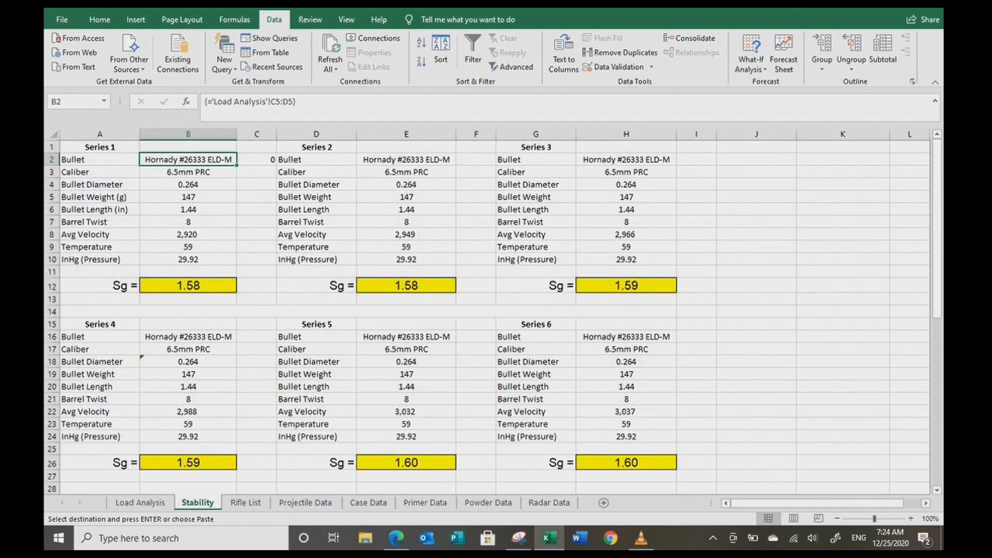
click(140, 502)
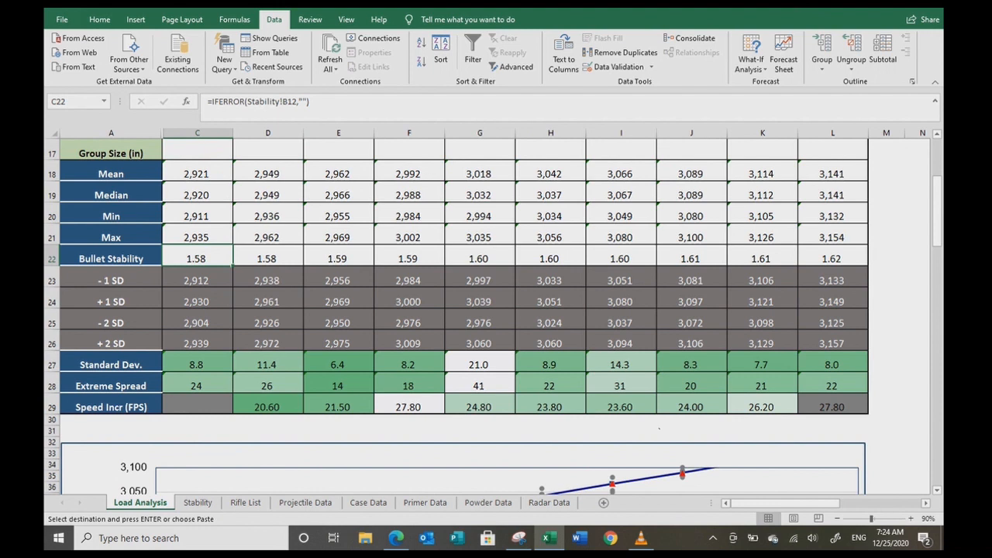
Step: Inspect Load 1's formulas for - 1 SD, Standard Dev. and Extreme Spread without changing them
key(Down)
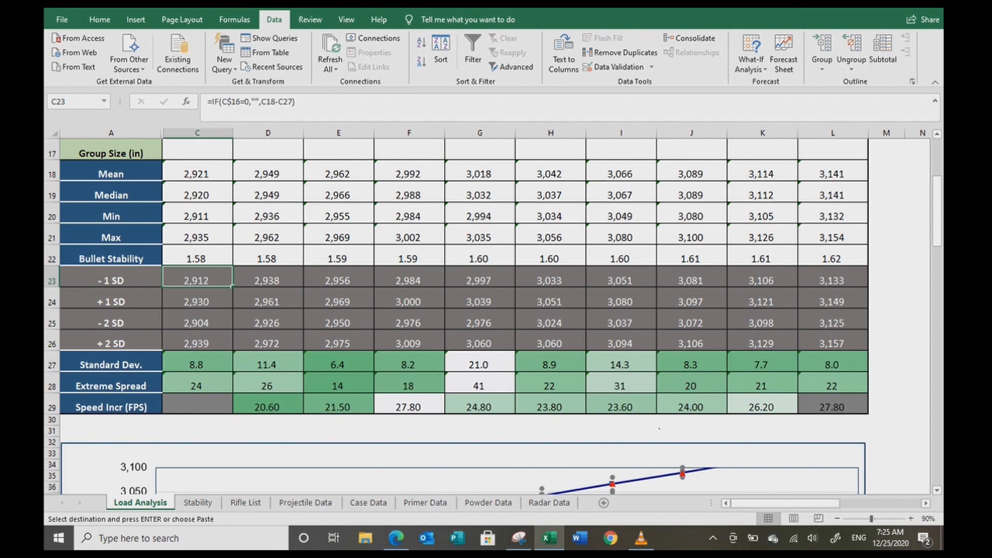
double_click(198, 365)
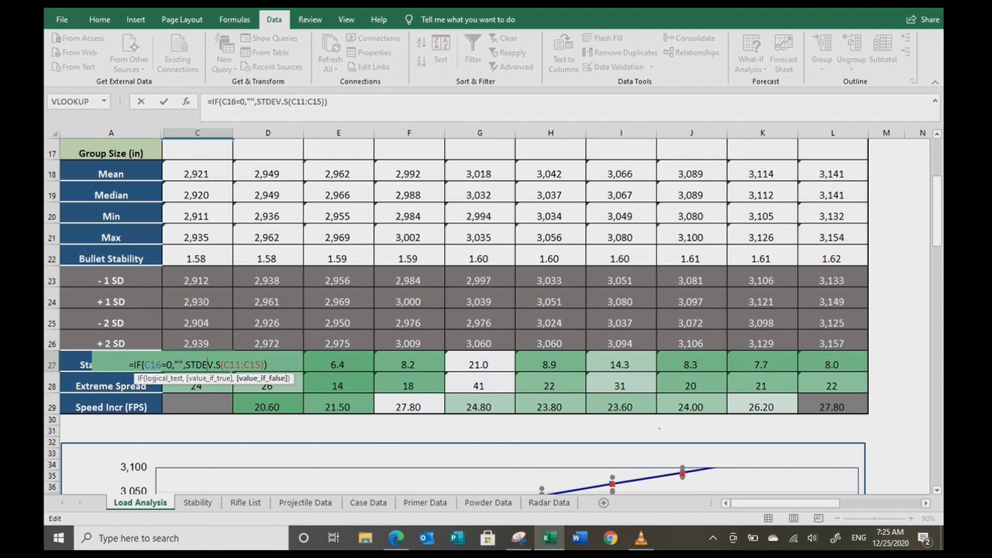
click(268, 430)
click(197, 363)
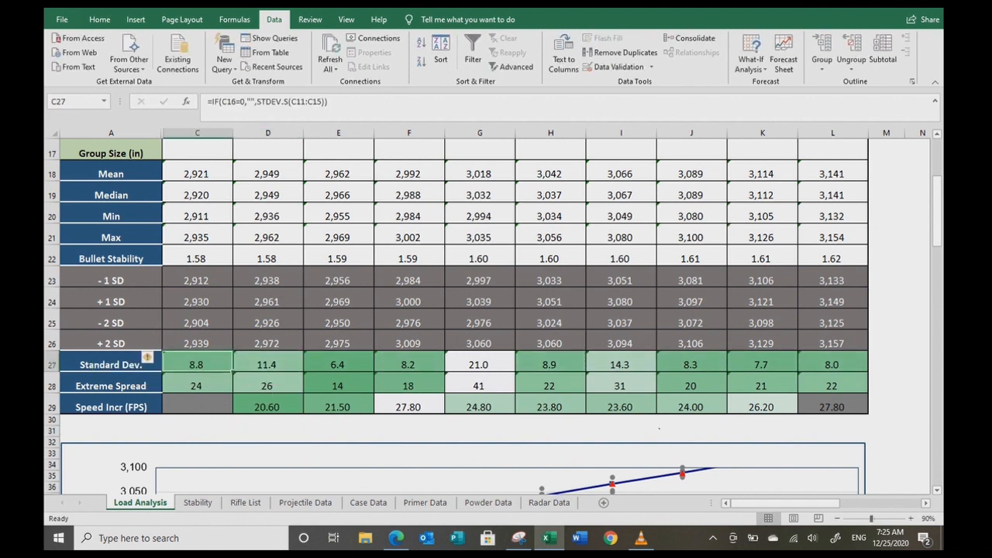
click(197, 384)
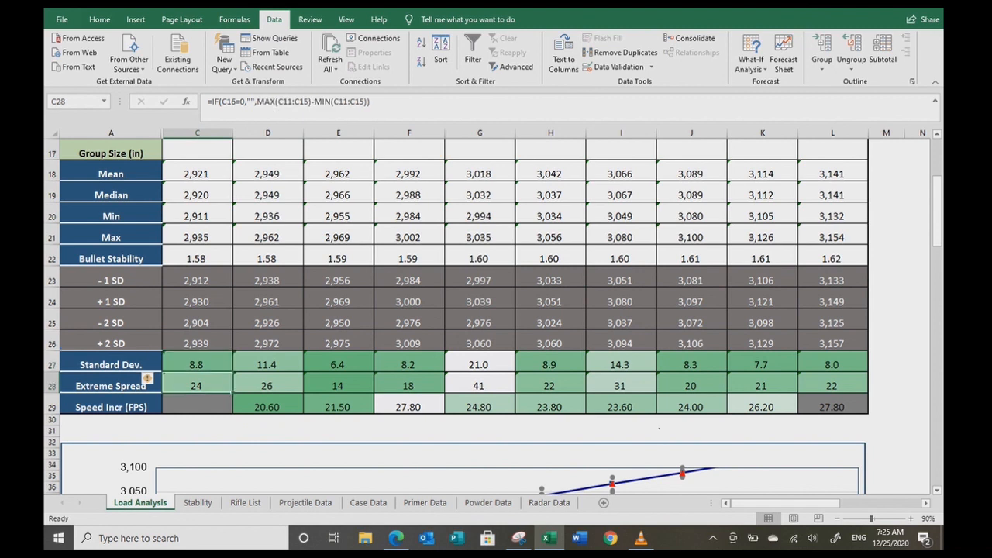
Step: Compare the Standard Dev. of Loads 2 and 3, and check Load 3's Extreme Spread, shot velocities and Speed Incr (FPS)
click(267, 364)
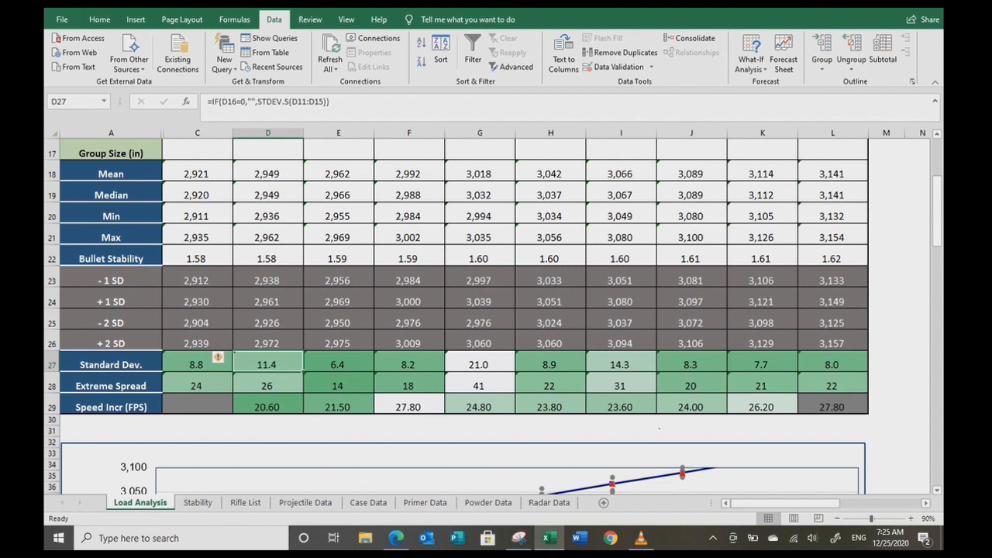
key(Right)
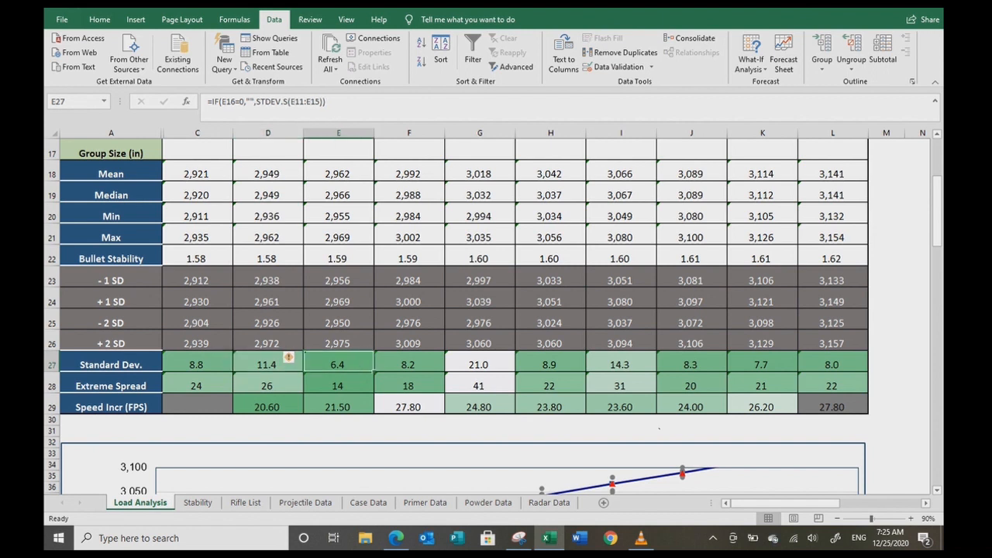
key(Down)
key(Up)
scroll(457, 310, up, 3)
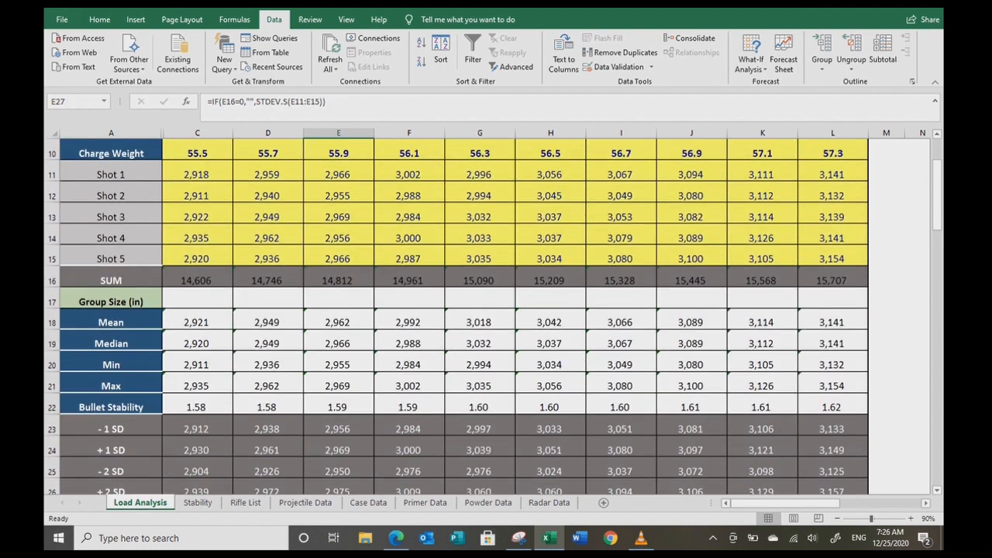
scroll(457, 310, down, 3)
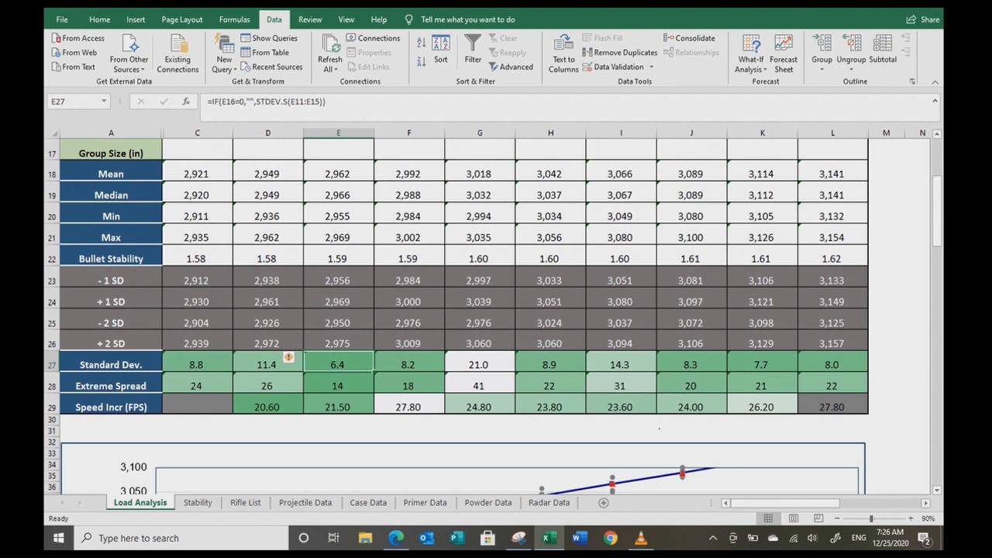
click(338, 407)
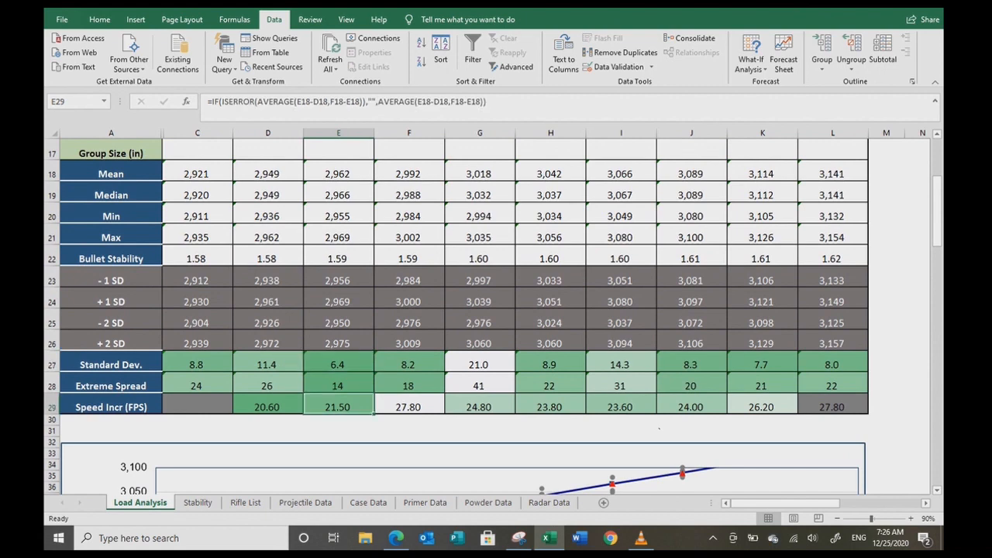
Step: Shorten the velocity chart's plot area from its lower edge so the charge weight labels clear the Charge Weight axis title
scroll(458, 310, down, 3)
scroll(457, 310, down, 1)
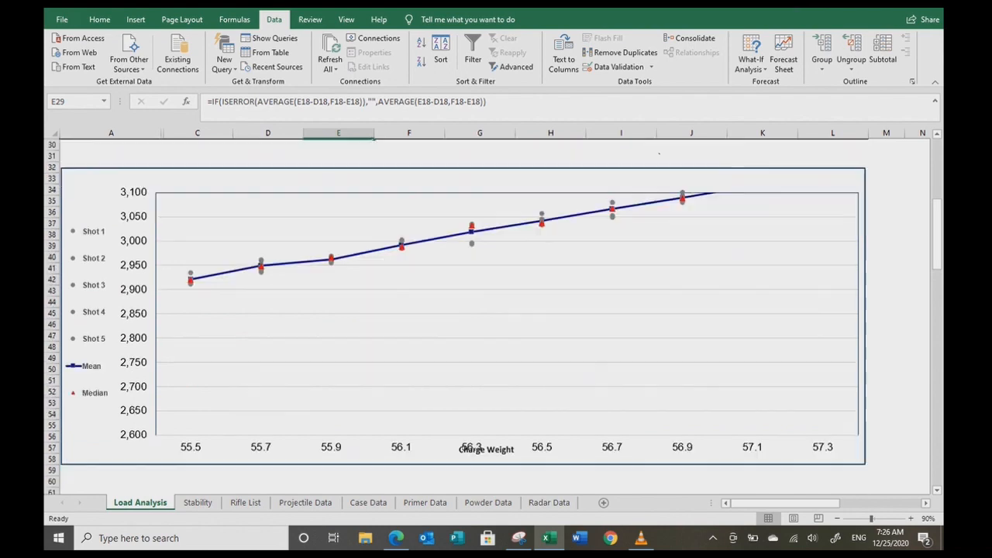
scroll(457, 310, up, 6)
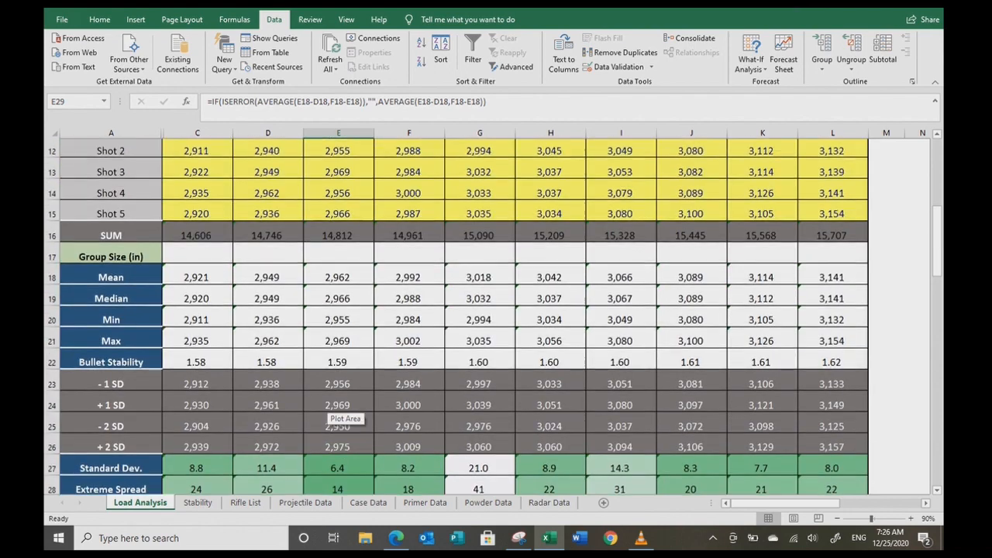
scroll(457, 310, down, 2)
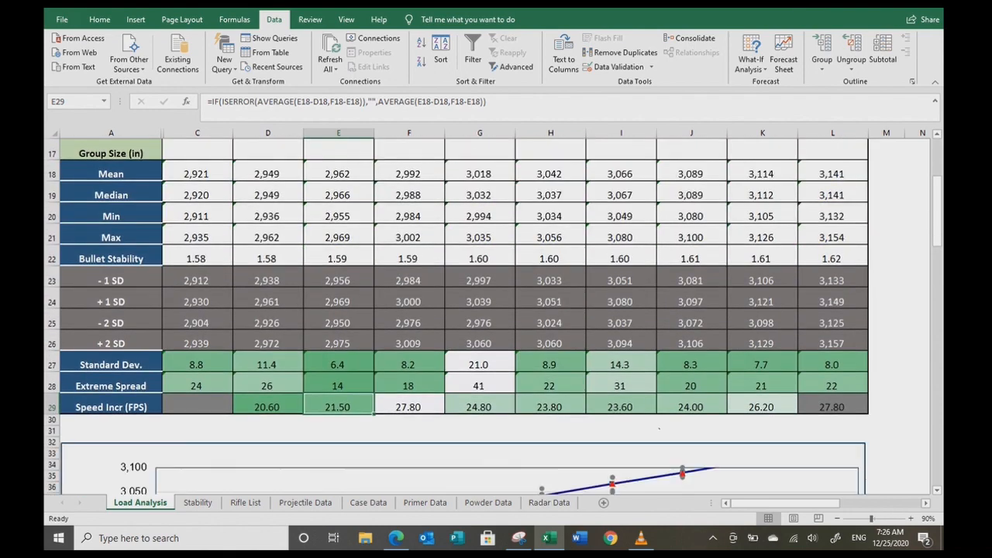
scroll(465, 371, down, 4)
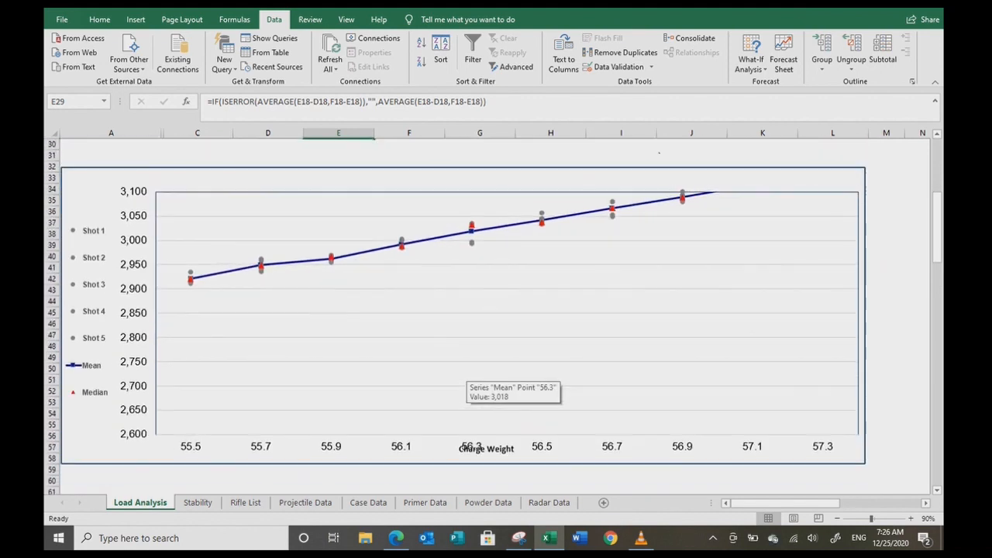
click(467, 371)
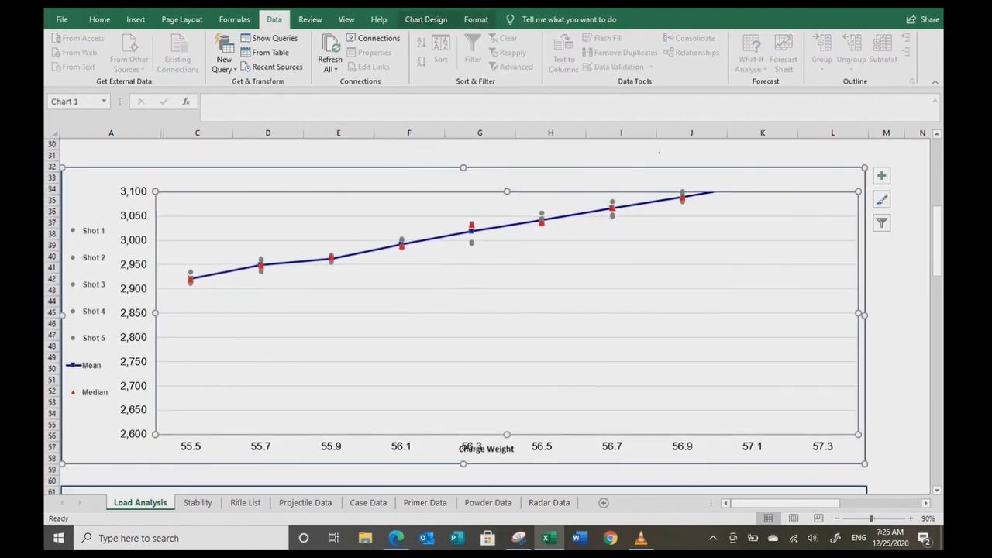
drag(507, 434, 506, 418)
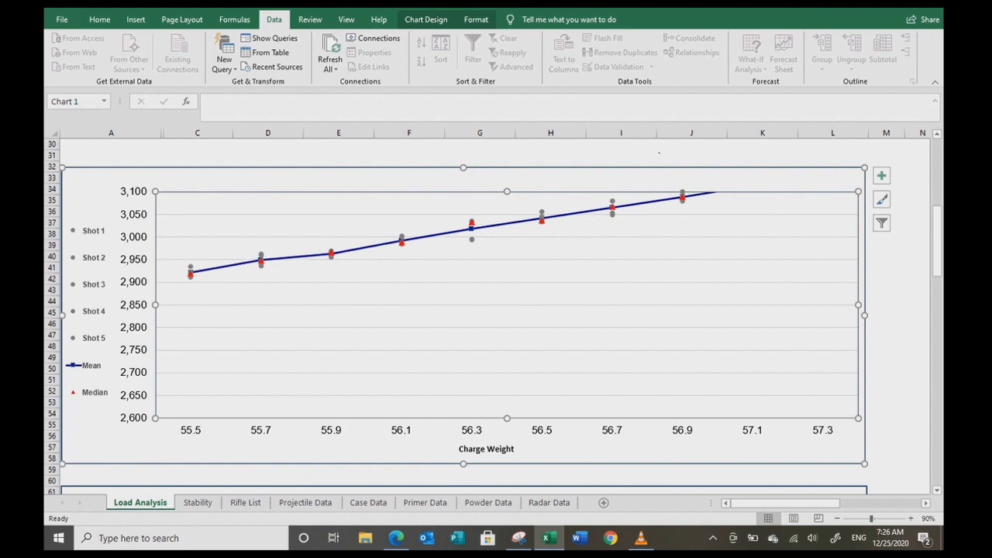
Step: Open the axis formatting settings for the vertical velocity axis of the shot, mean and median chart
scroll(493, 317, up, 5)
scroll(406, 325, down, 6)
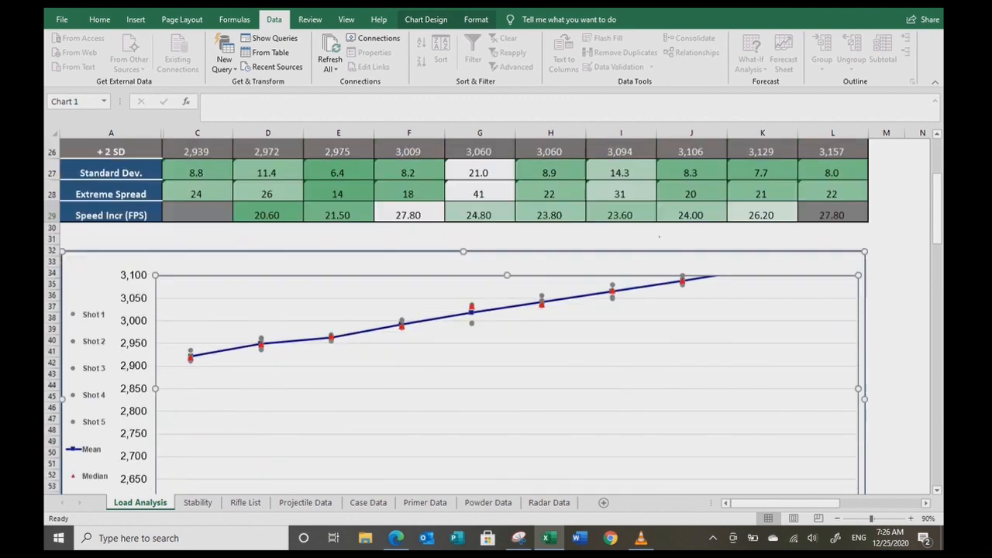
scroll(407, 325, down, 1)
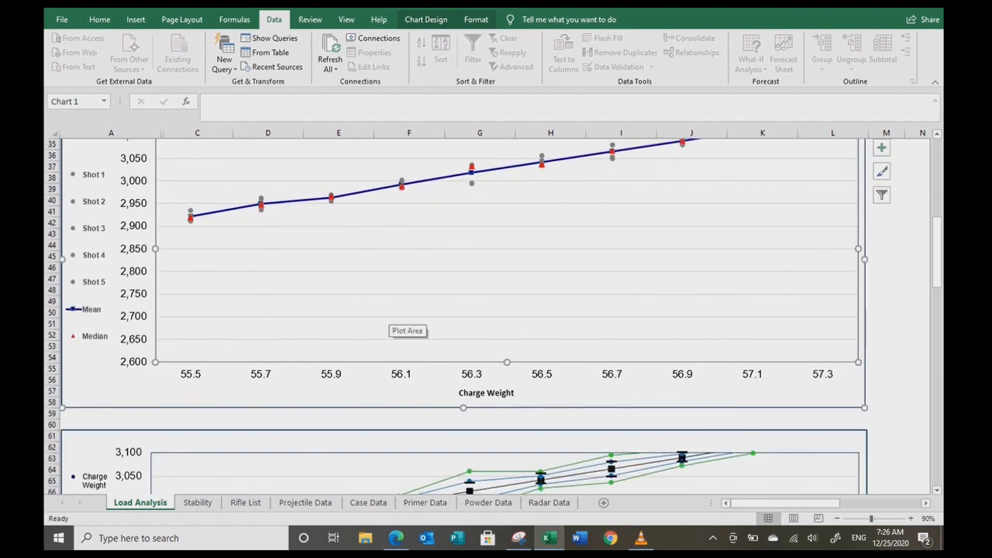
scroll(406, 325, up, 3)
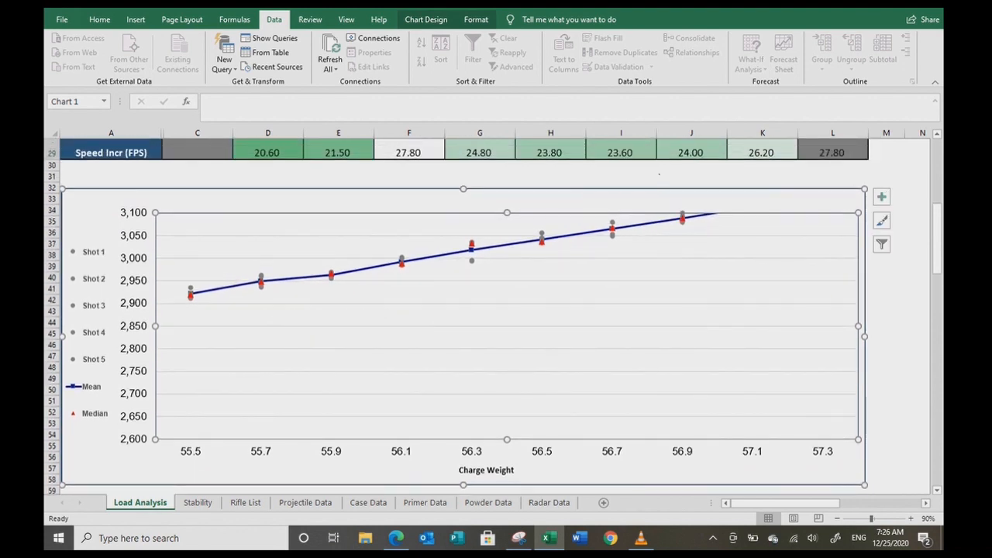
click(132, 294)
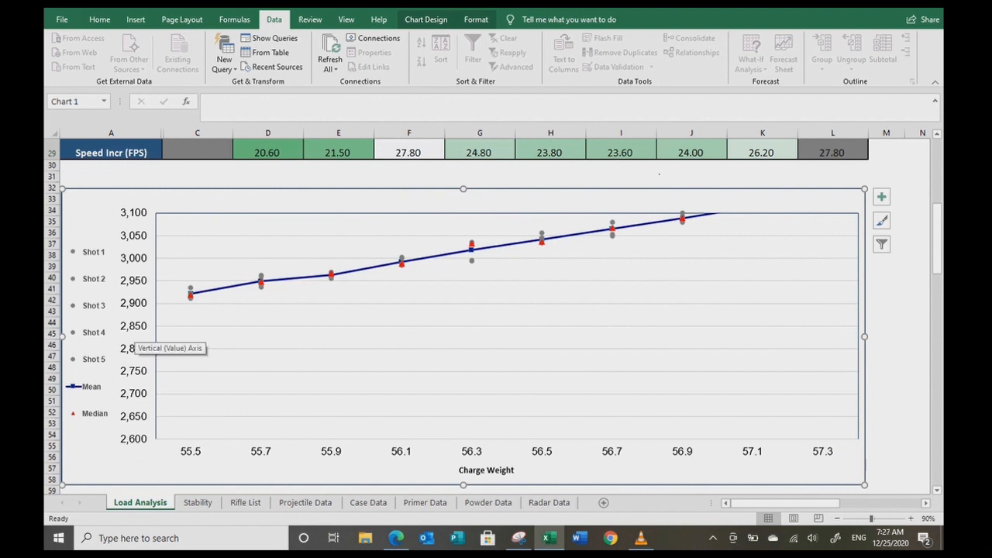
click(132, 345)
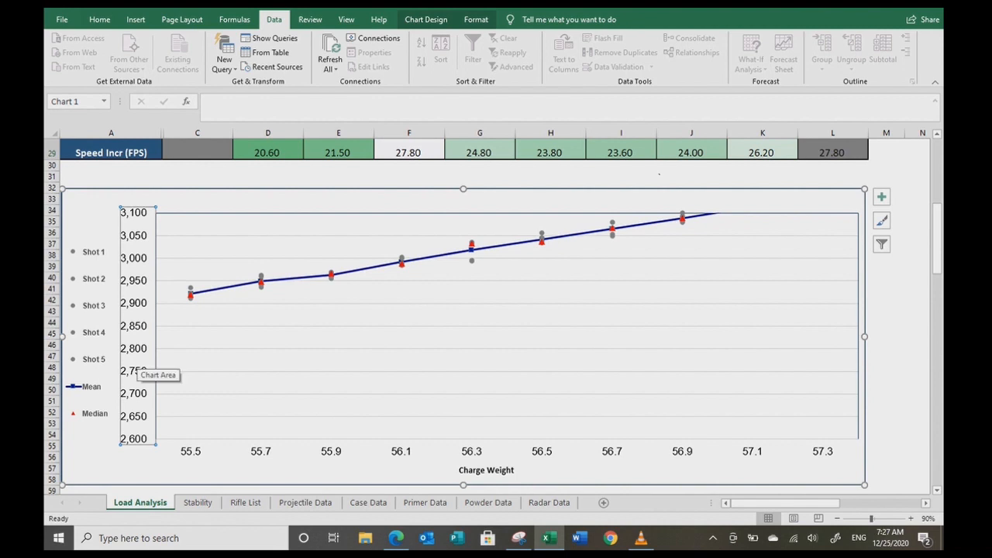
right_click(138, 361)
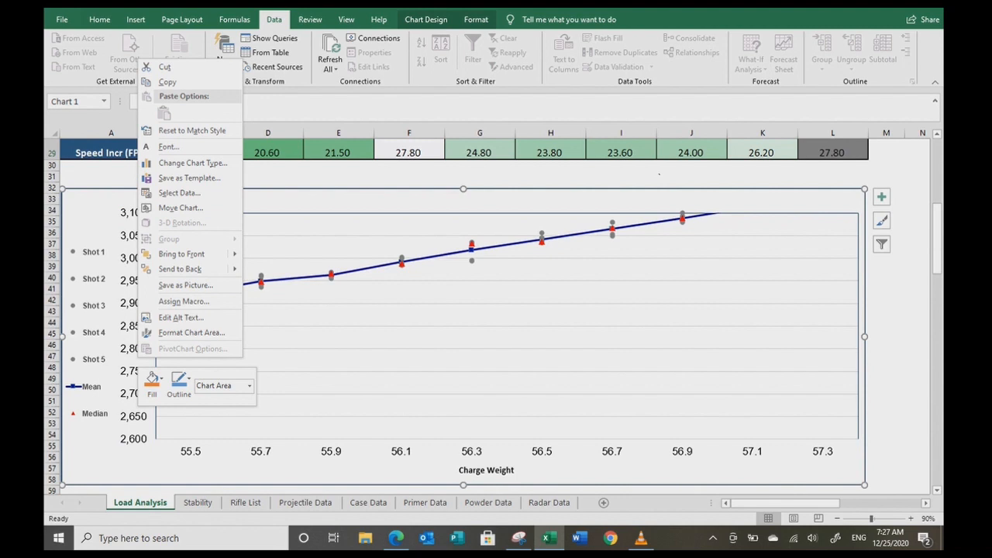
key(Escape)
click(138, 361)
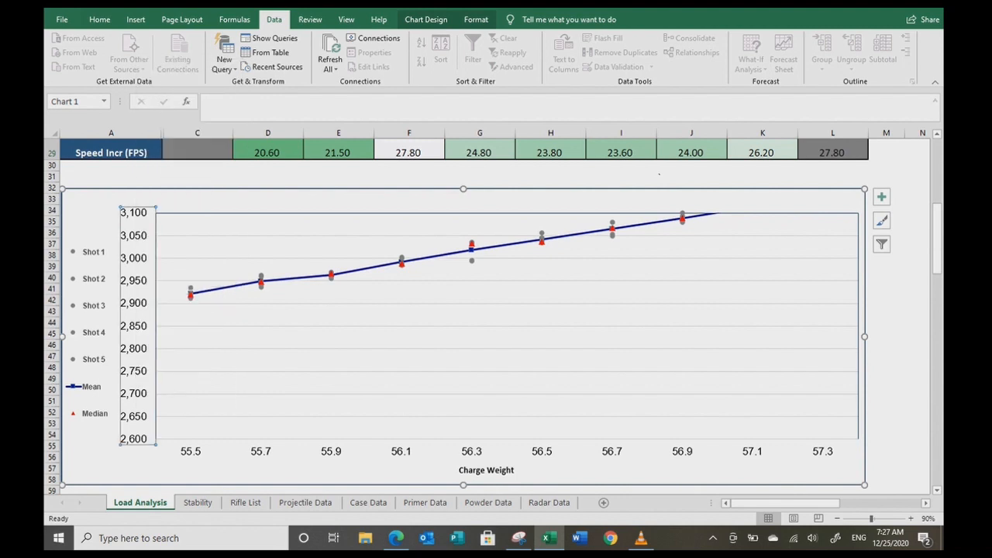
right_click(137, 348)
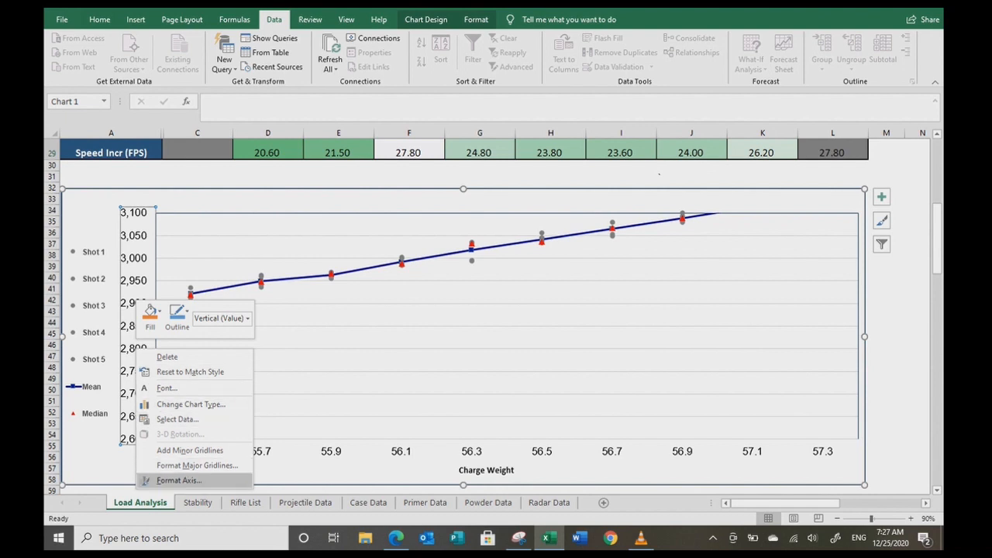
click(178, 480)
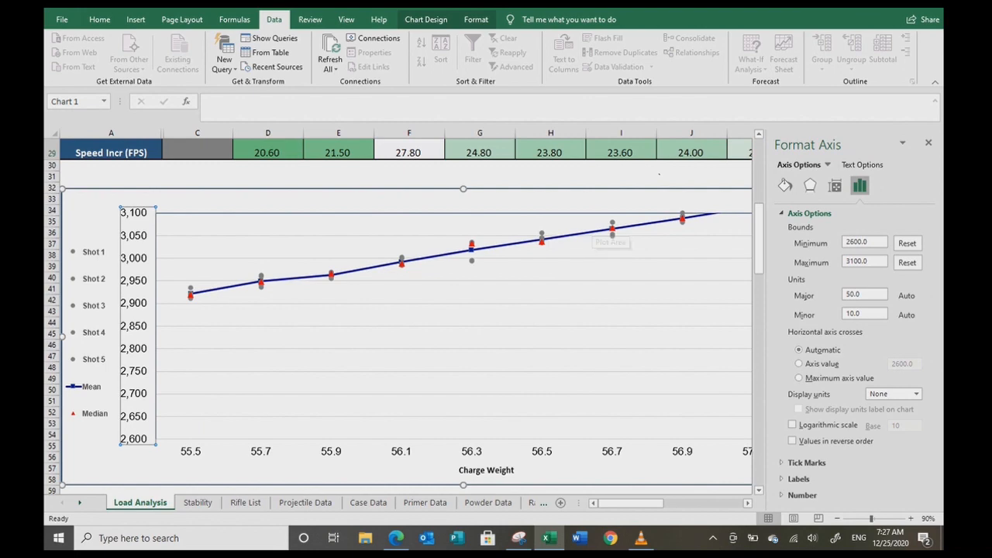
Step: Check the velocity range across all ten loads and set the vertical axis minimum bound to 2900
scroll(398, 317, up, 5)
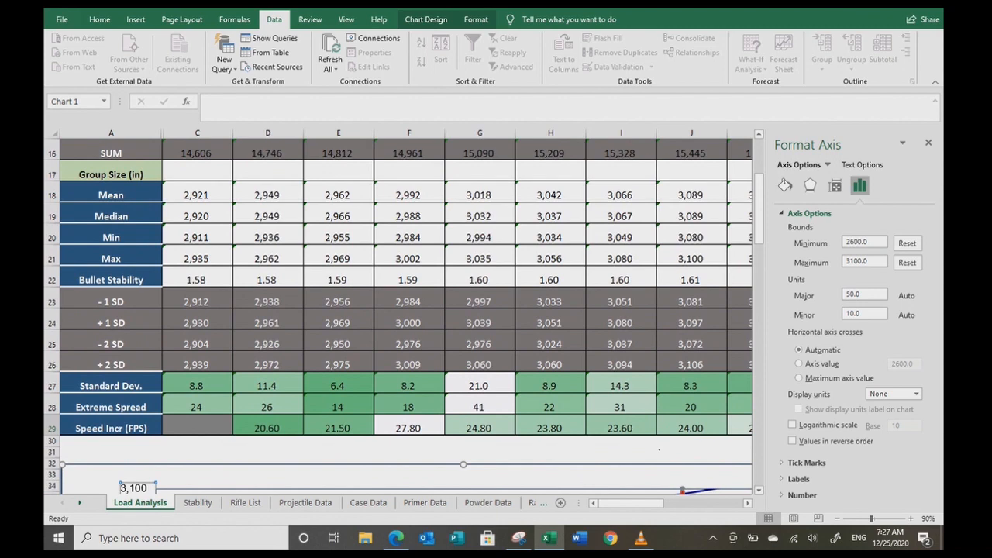
scroll(406, 283, right, 3)
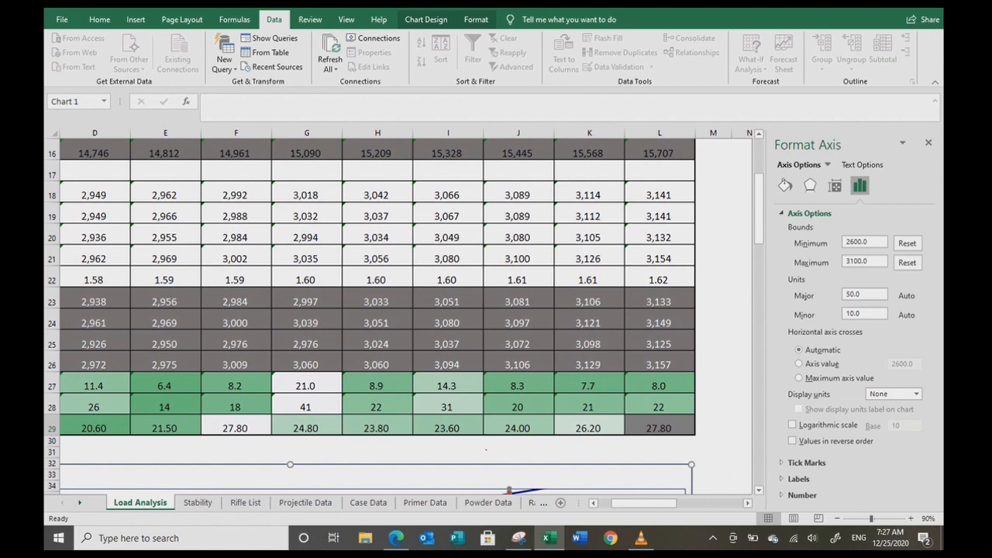
scroll(406, 282, left, 3)
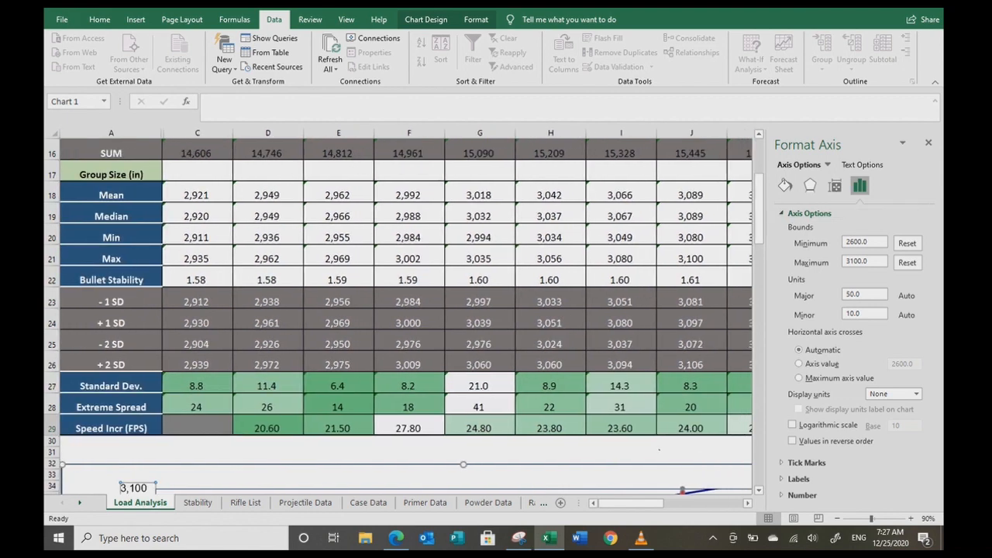
double_click(866, 242)
text(2900)
key(Tab)
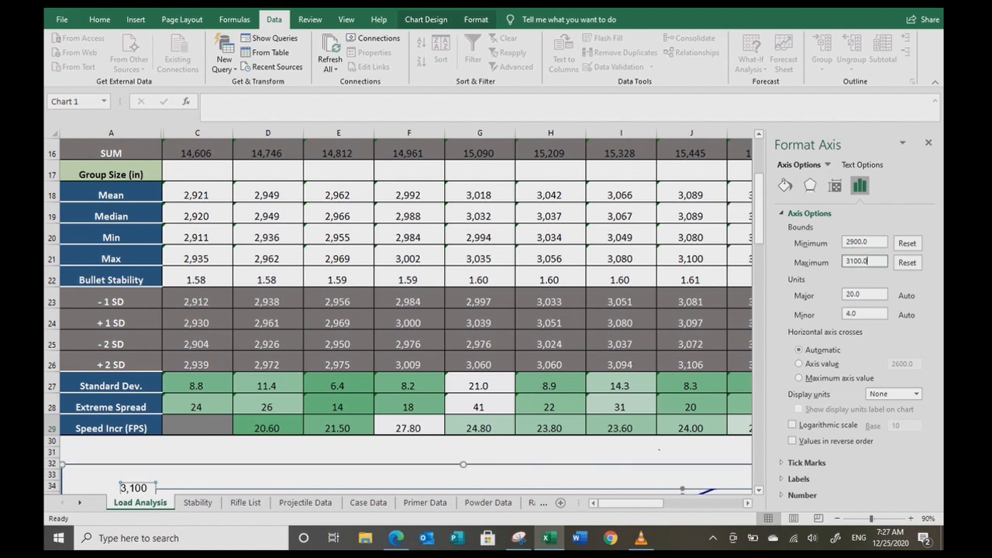
Step: Set the shot velocity chart's vertical axis maximum bound to 3175 and close the axis formatting settings
key(BackSpace)
key(BackSpace)
key(BackSpace)
key(BackSpace)
text(75)
key(Return)
scroll(406, 316, down, 5)
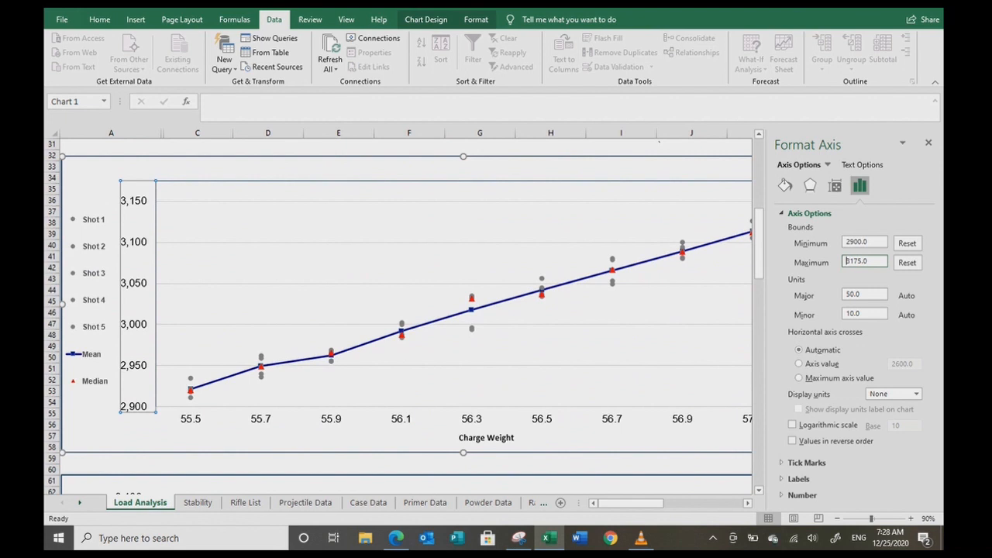
click(928, 143)
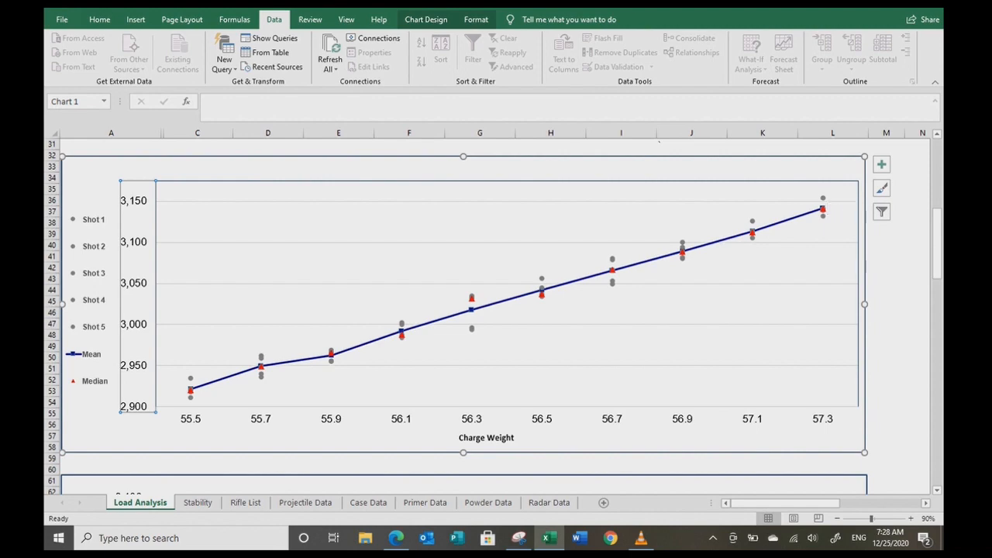
Step: Shorten the standard deviation chart's plot area from its lower edge so the charge weight labels clear the Charge Weight title
scroll(496, 310, down, 9)
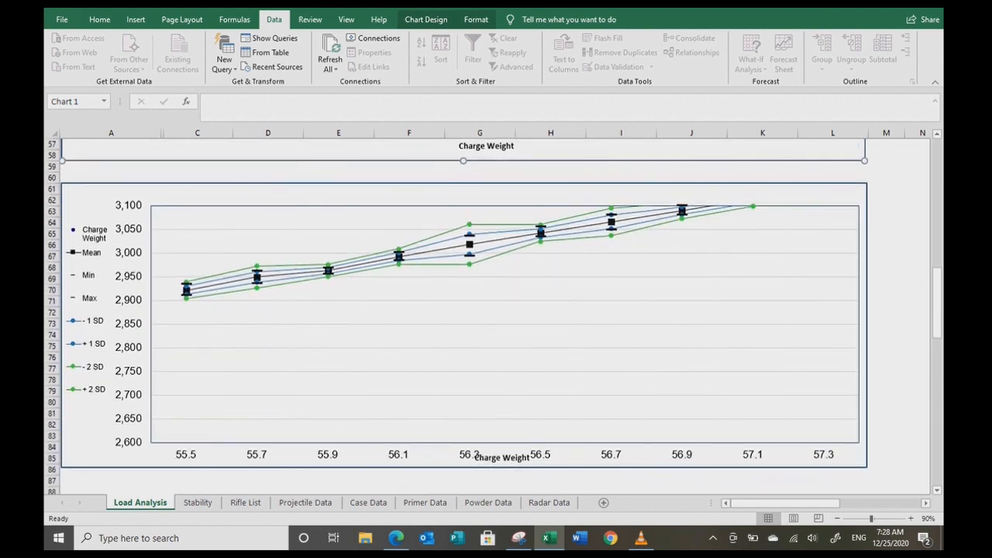
click(504, 379)
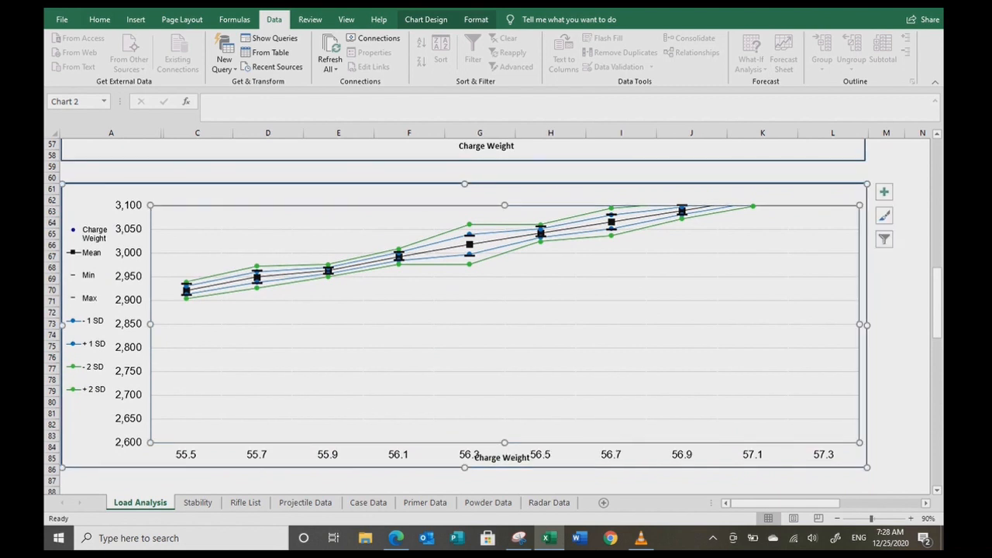
drag(504, 442, 504, 421)
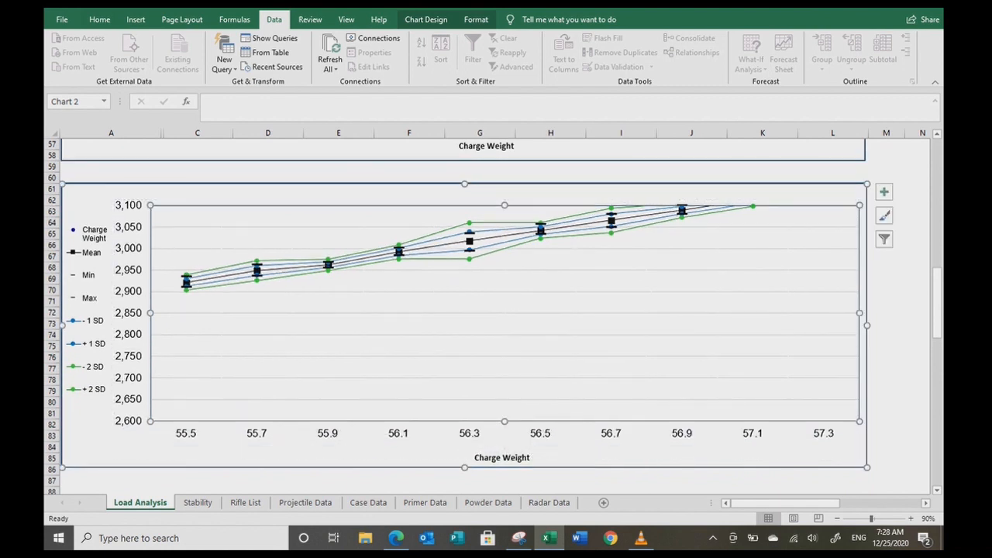
Step: Set the minimum bound of the standard deviation chart's vertical axis to 2900
click(128, 313)
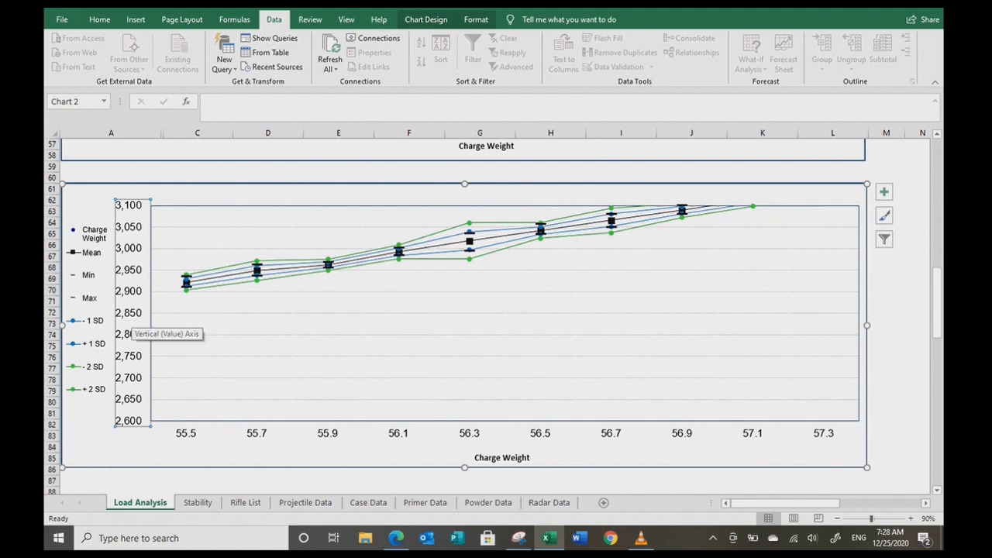
right_click(130, 310)
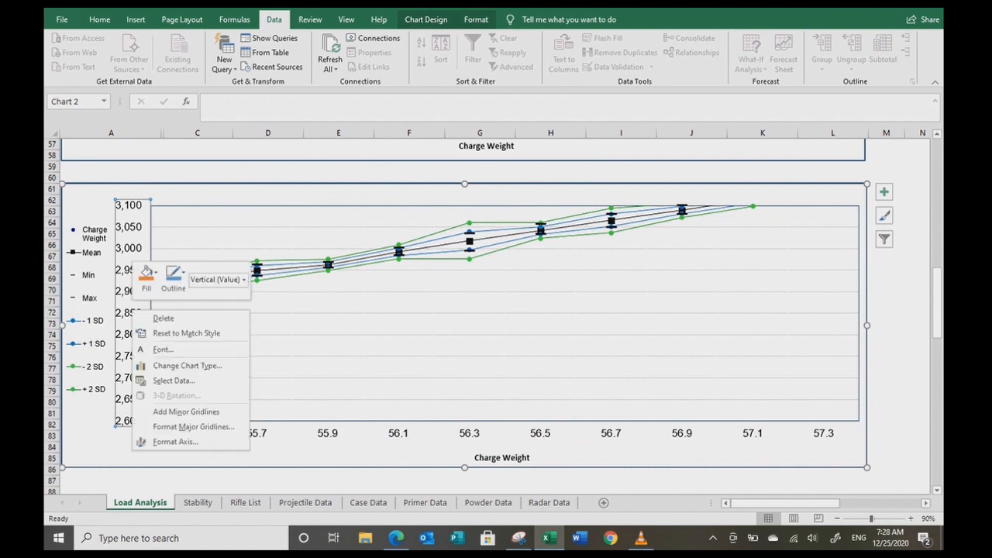
click(175, 441)
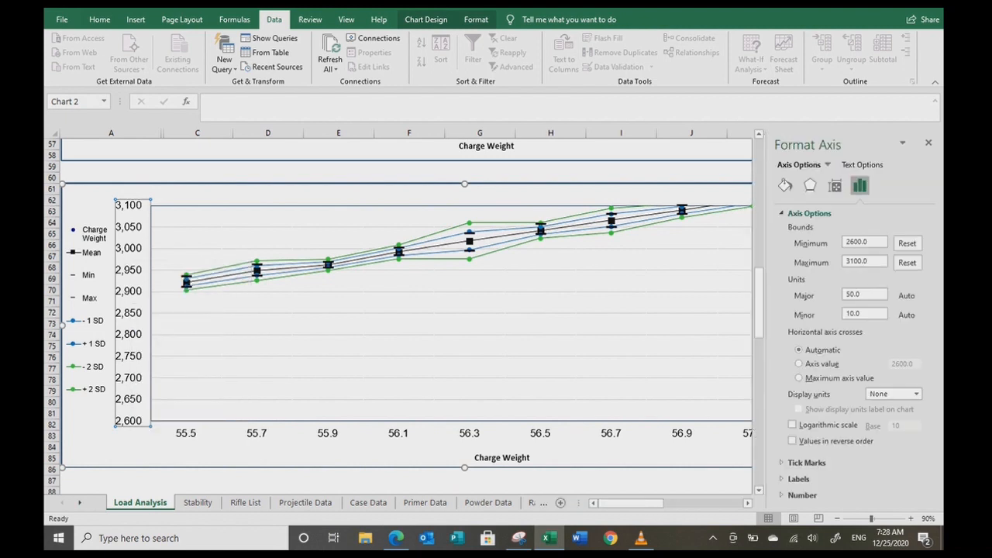
click(857, 241)
key(BackSpace)
text(9)
key(Return)
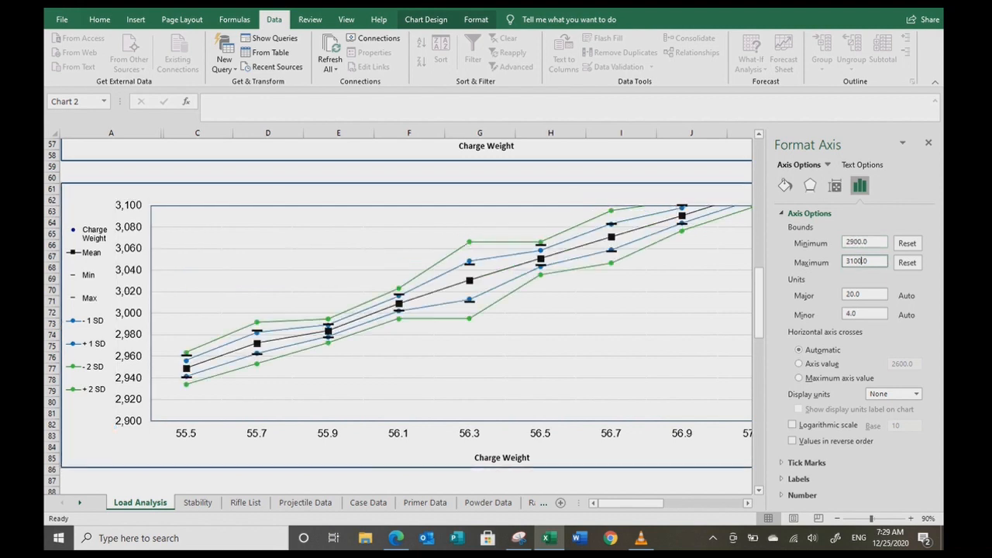
Step: Set the standard deviation chart's vertical axis maximum bound to 3175 and close the axis formatting settings
click(853, 261)
text(75)
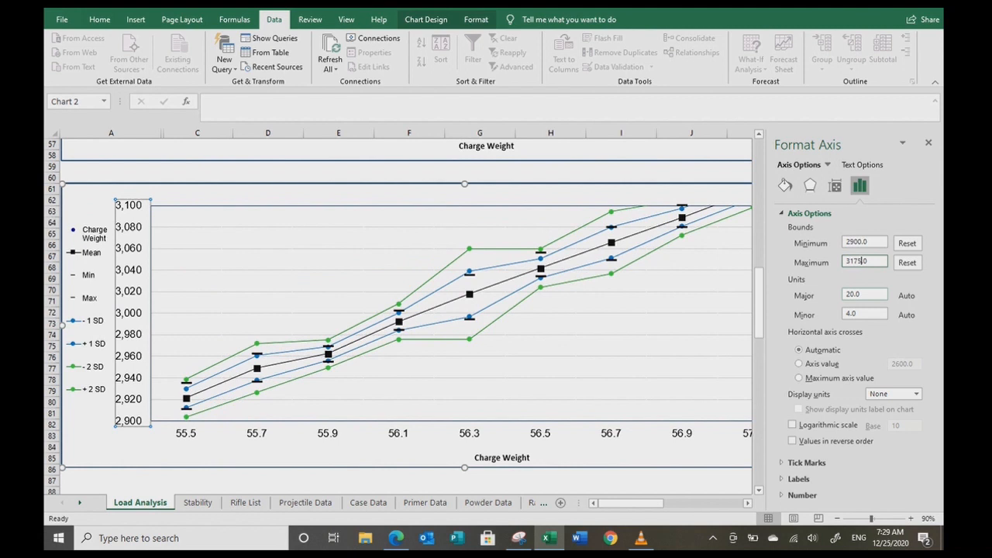
key(Return)
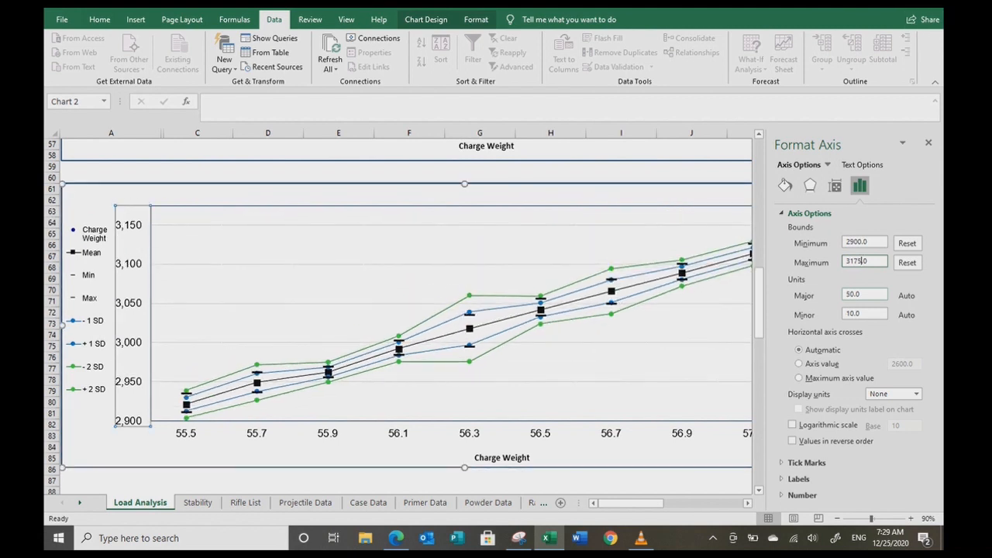
click(927, 142)
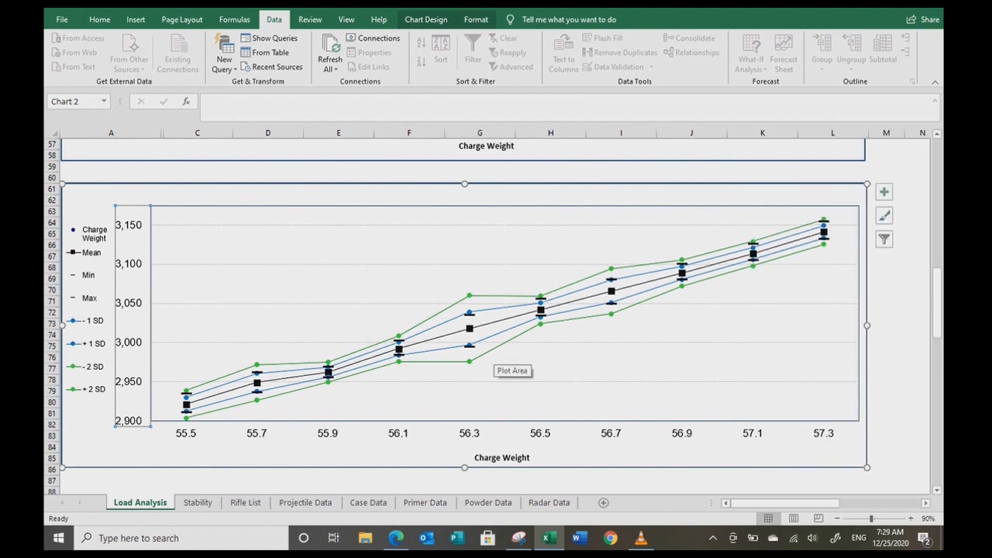
Step: Review the rescaled charts against the load statistics and shot velocities on the Load Analysis sheet
mouse_move(256, 374)
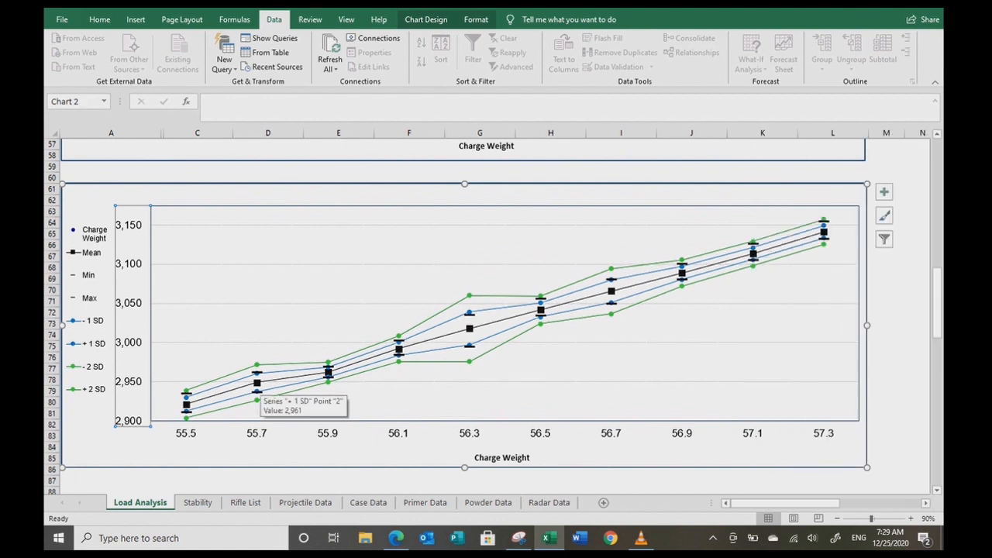
scroll(487, 317, up, 18)
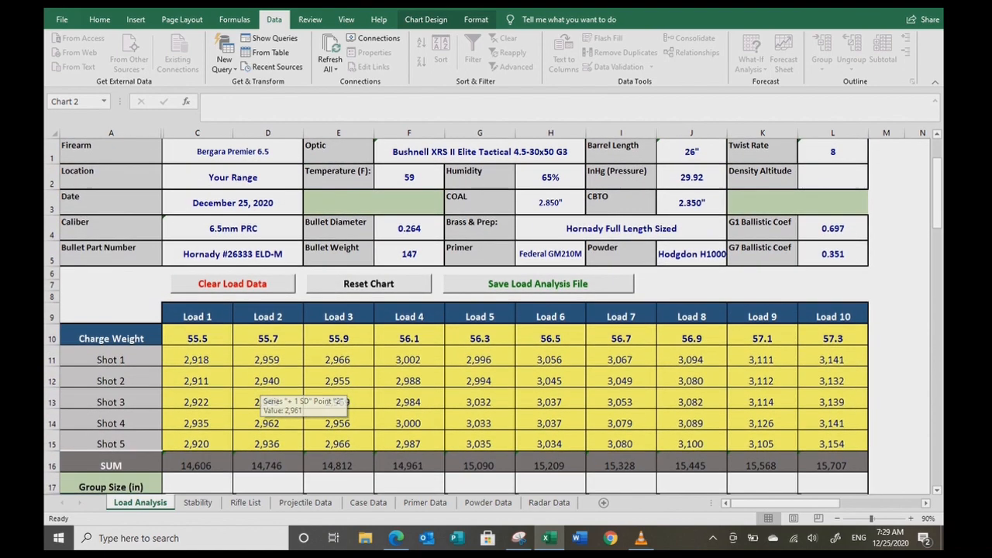
click(111, 151)
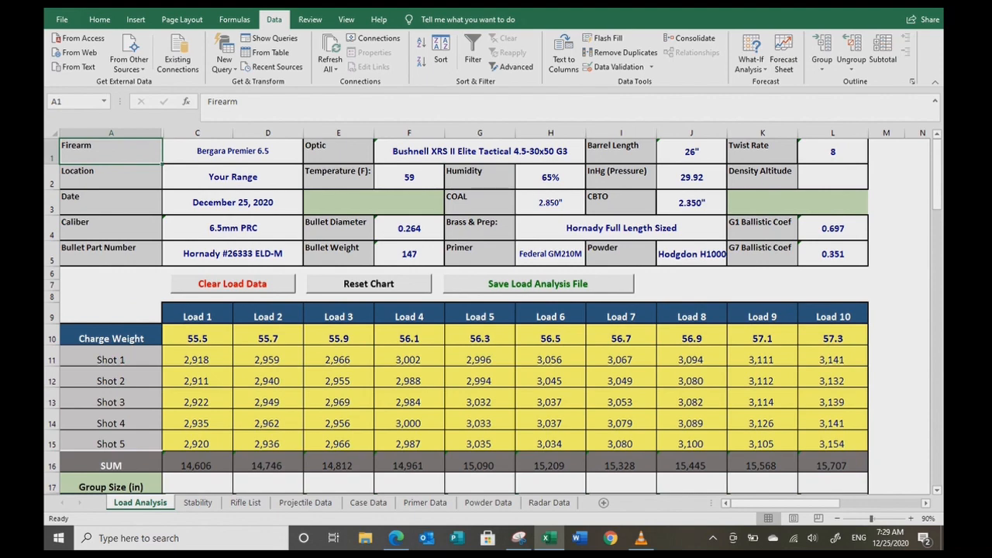
scroll(495, 310, down, 10)
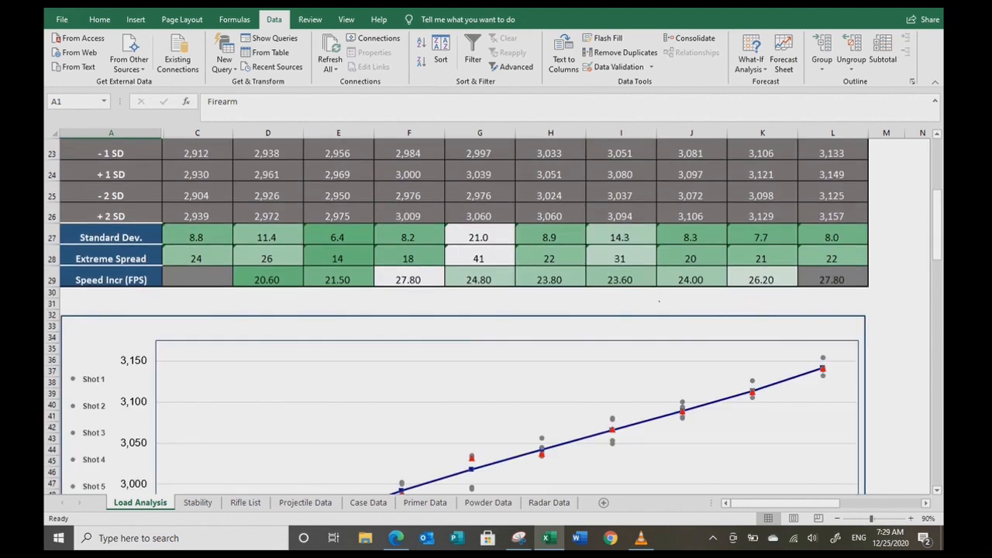
scroll(495, 310, down, 1)
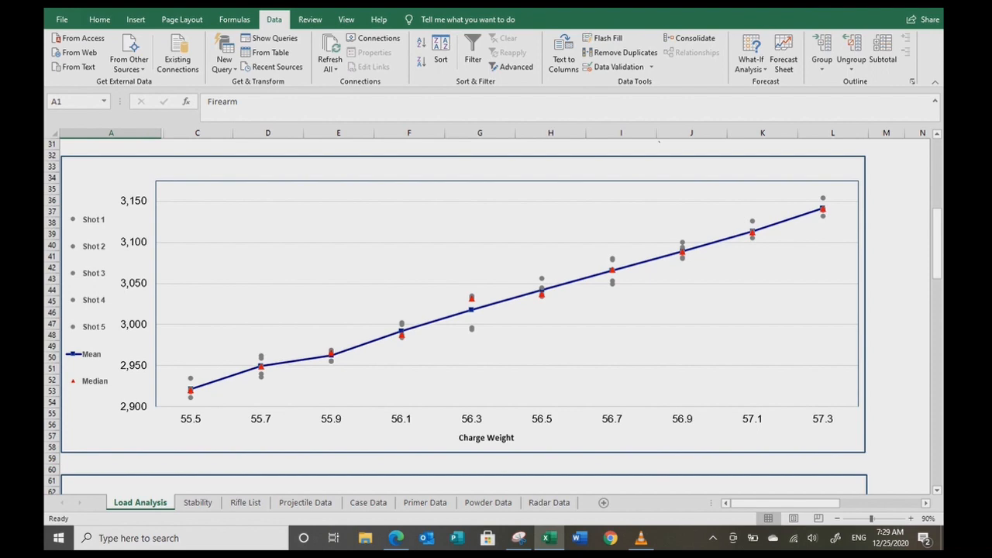
scroll(495, 316, up, 10)
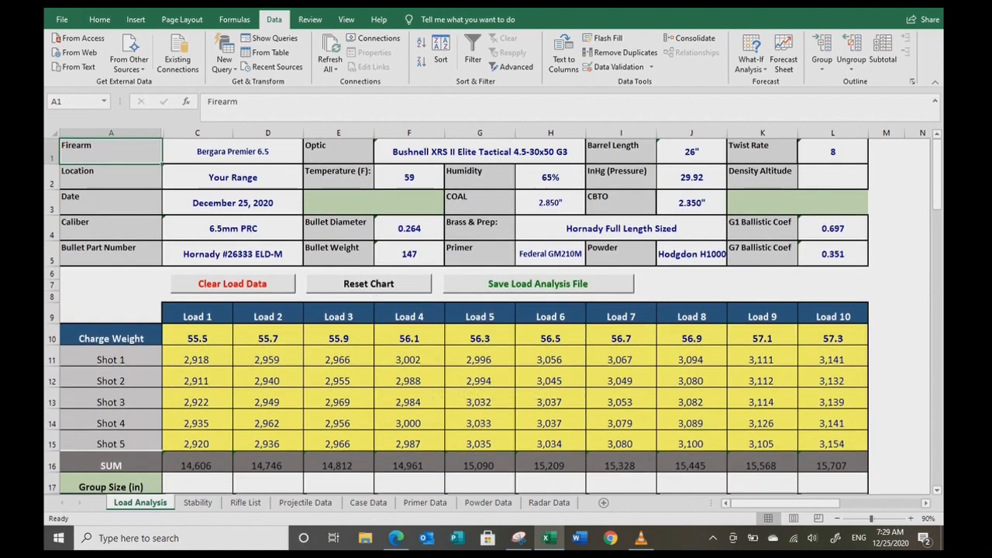
Step: Inspect the Group Size (in) cell for Load 1 and return to the Firearm cell at the start of the form
scroll(494, 316, down, 1)
click(197, 381)
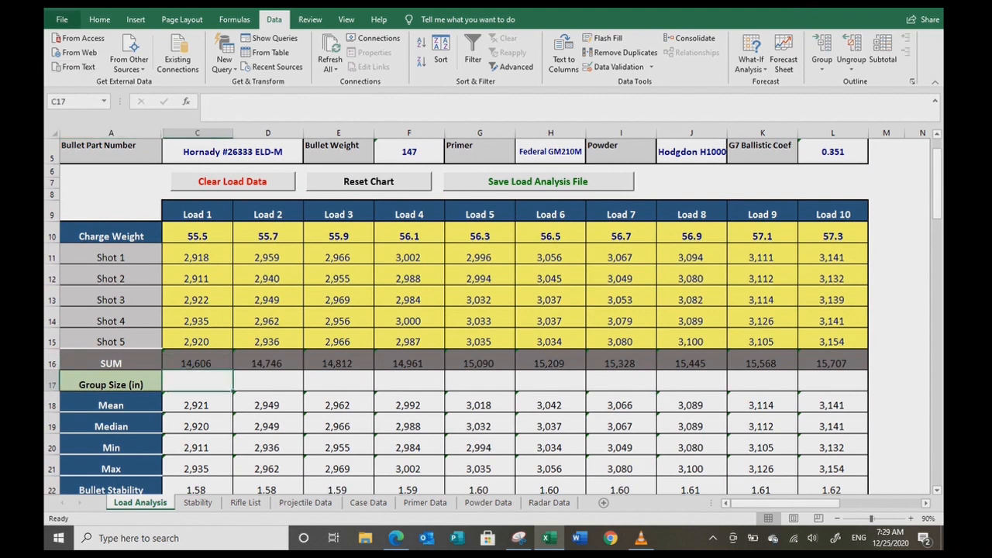
click(99, 19)
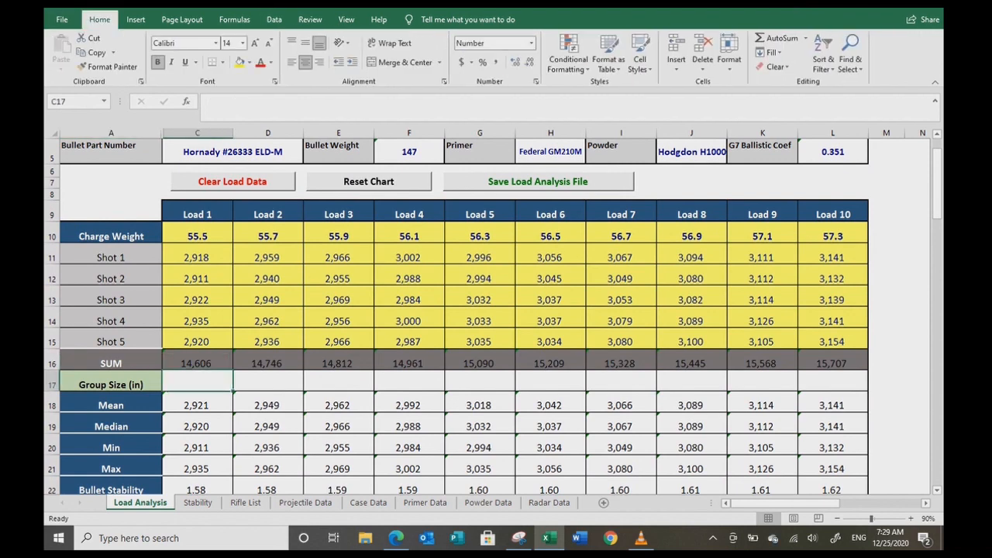
scroll(487, 316, up, 2)
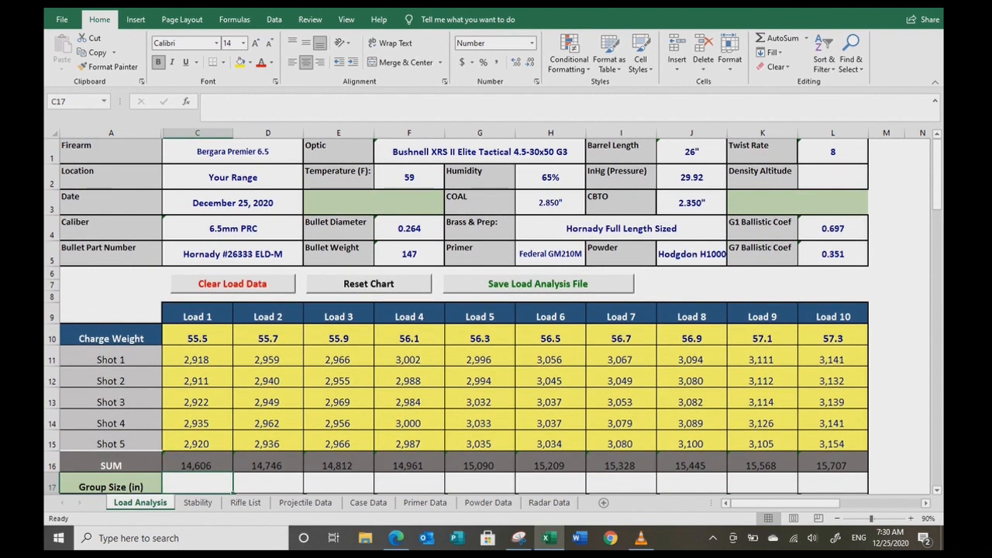
click(105, 152)
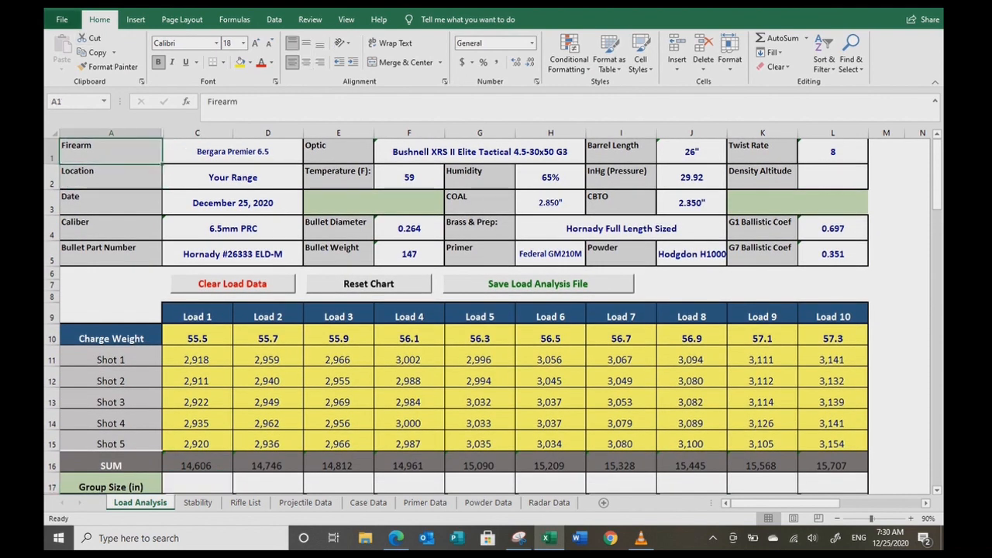
Step: Check the print preview of both Load Analysis pages, then return to the sheet and look over its load statistics
click(61, 20)
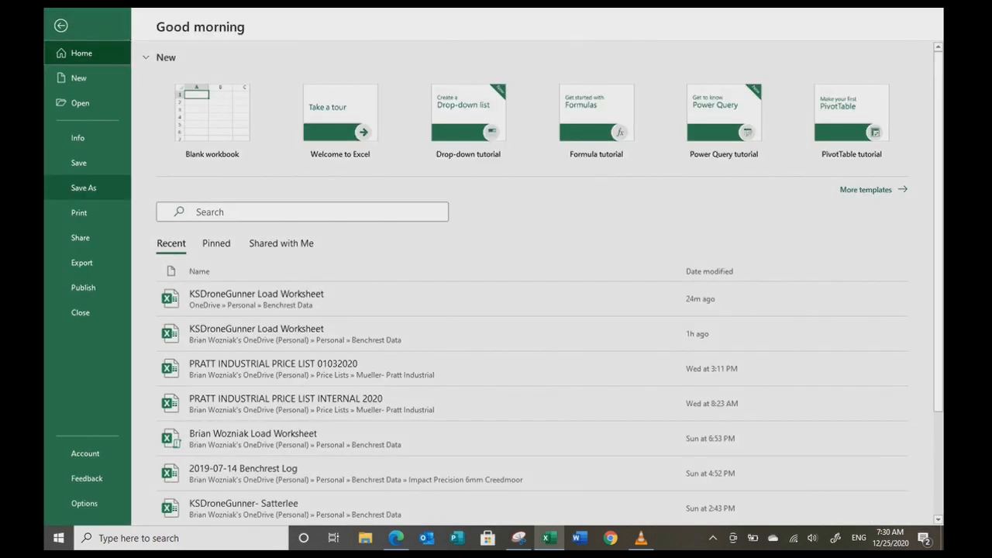
click(79, 213)
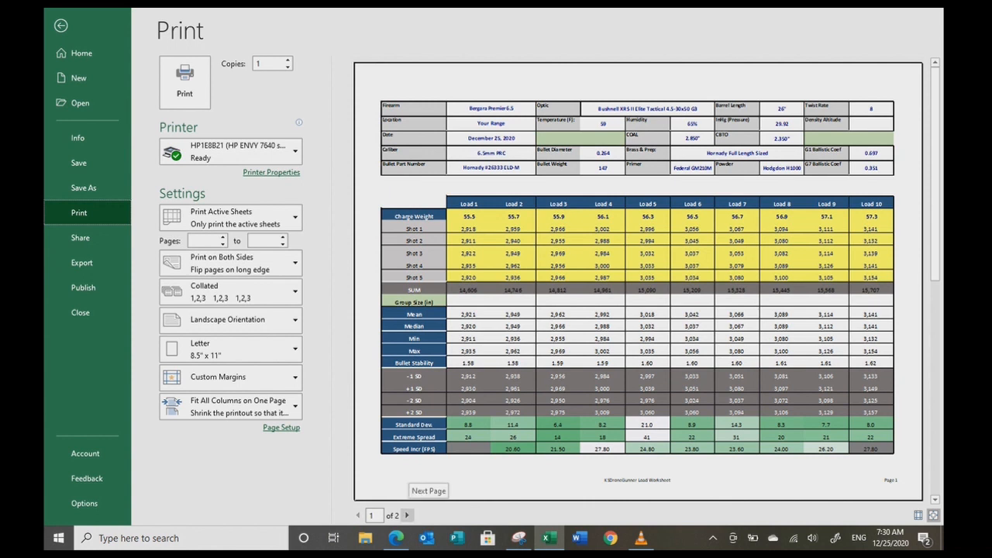
click(407, 514)
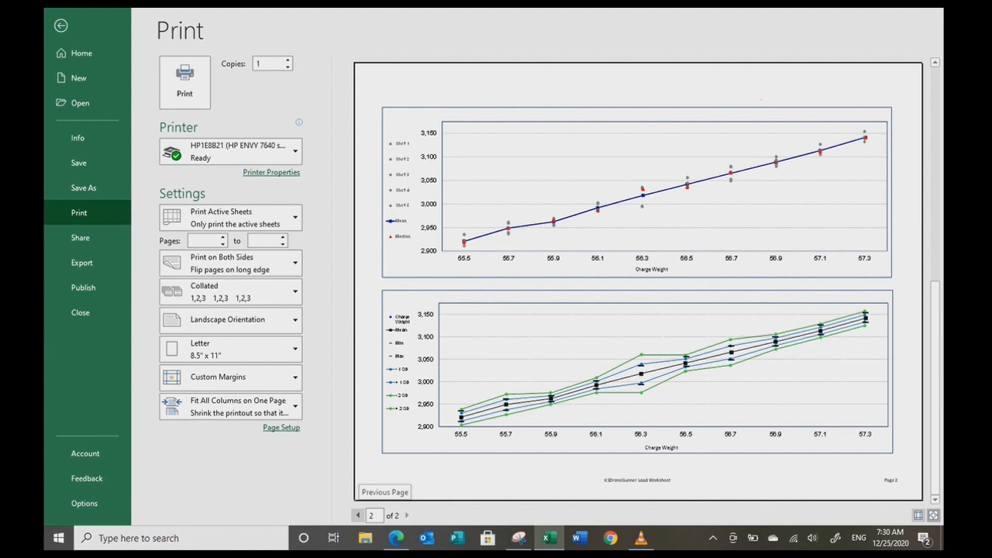
click(358, 515)
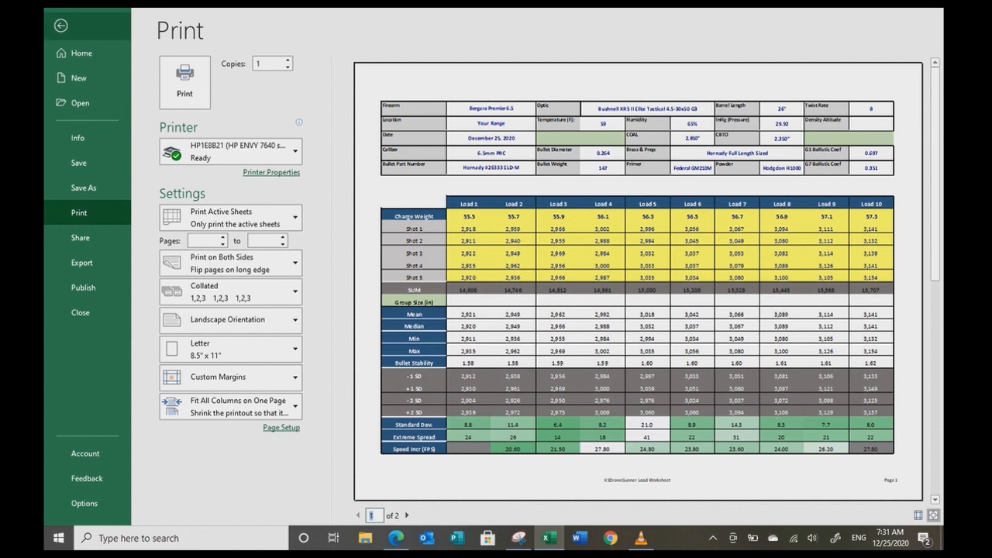
click(61, 25)
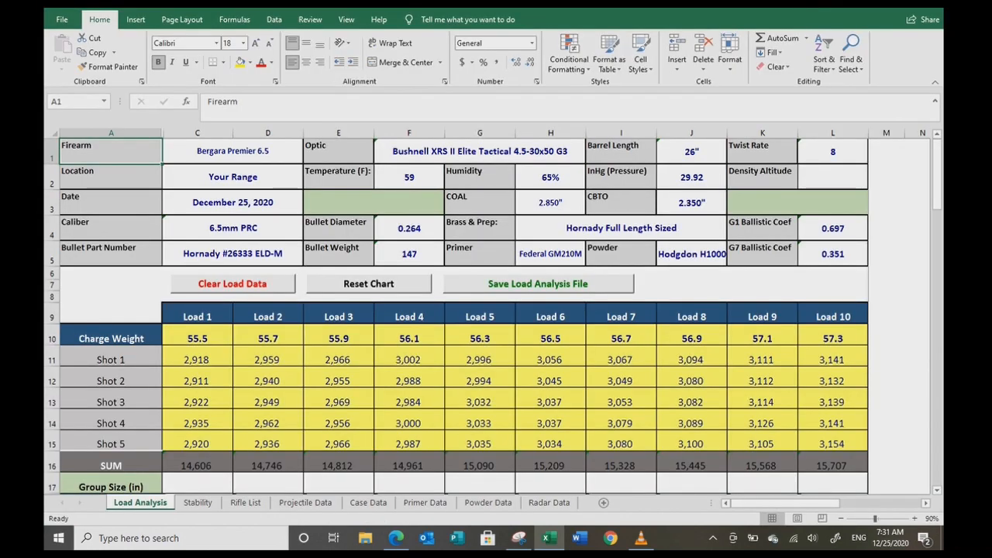
scroll(495, 310, down, 5)
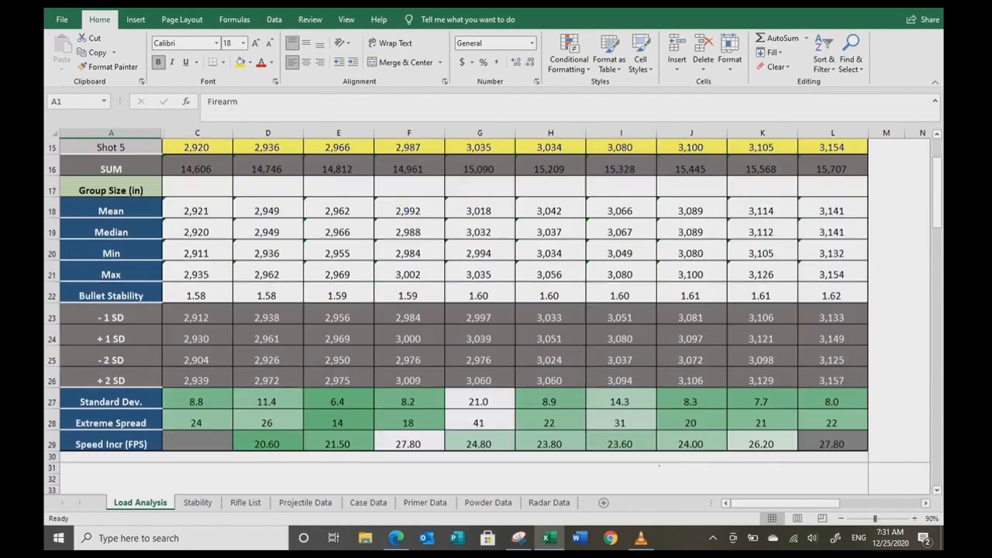
scroll(496, 310, up, 5)
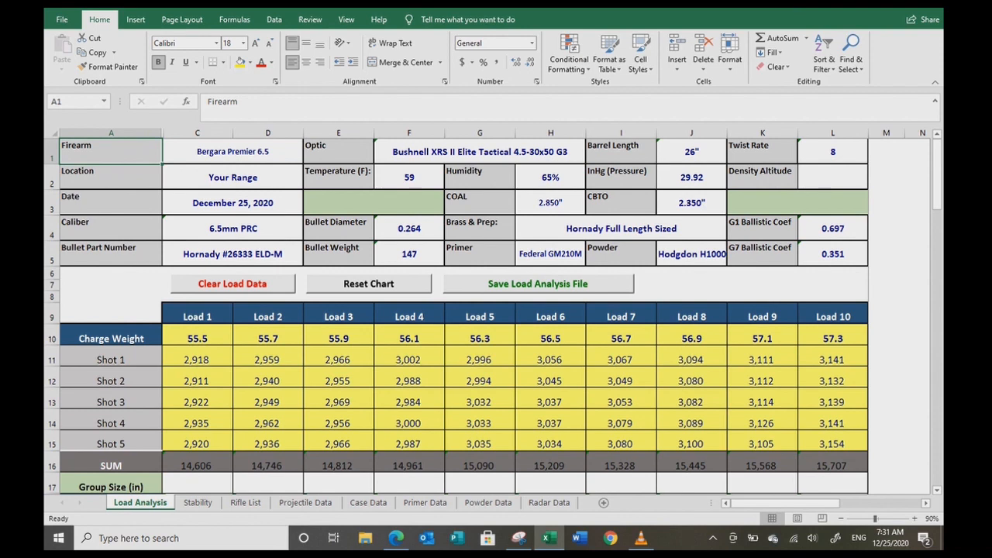
Step: Switch to the browser, view the file list on the ksdronegunner.com Downloads page, and return to the Excel workbook
key(alt+Tab)
key(alt+Tab)
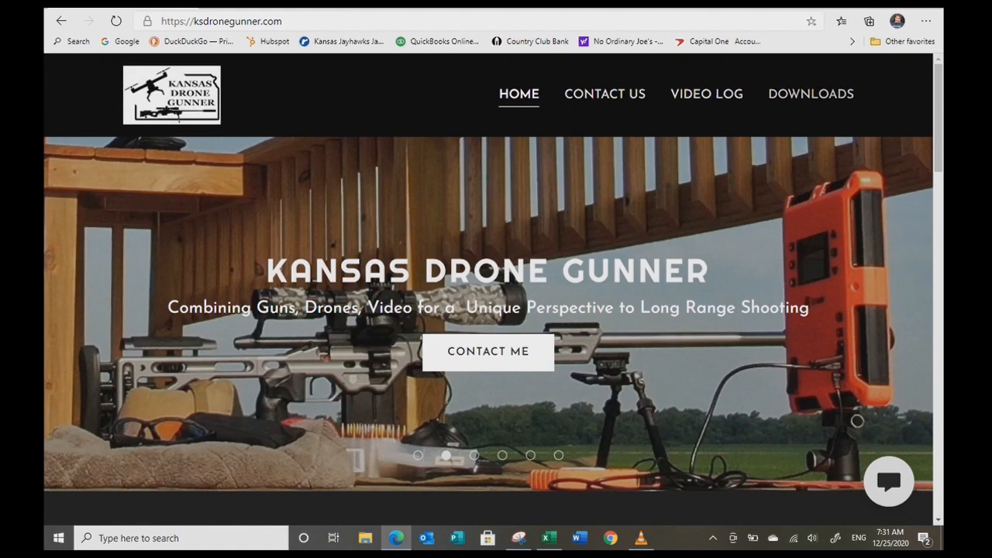
click(811, 94)
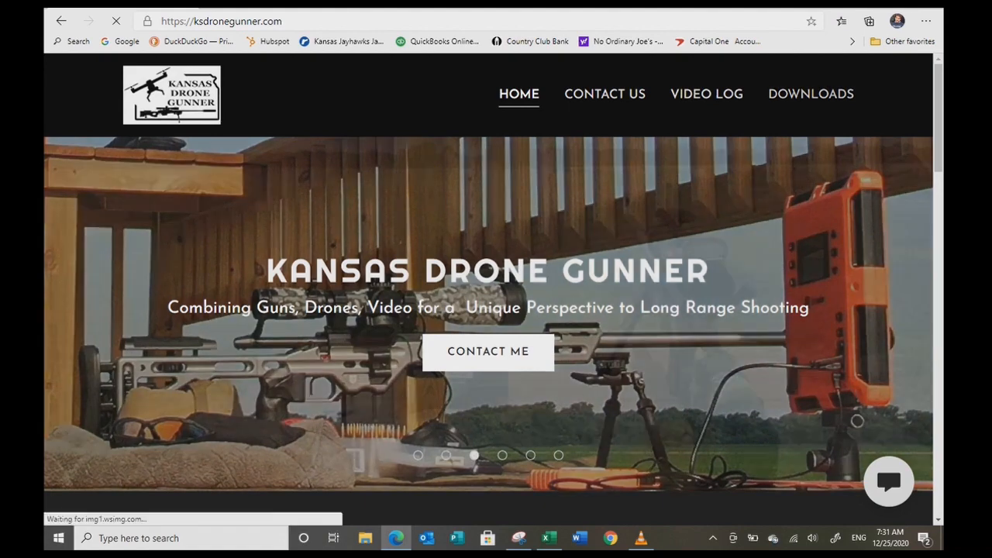
scroll(489, 233, down, 3)
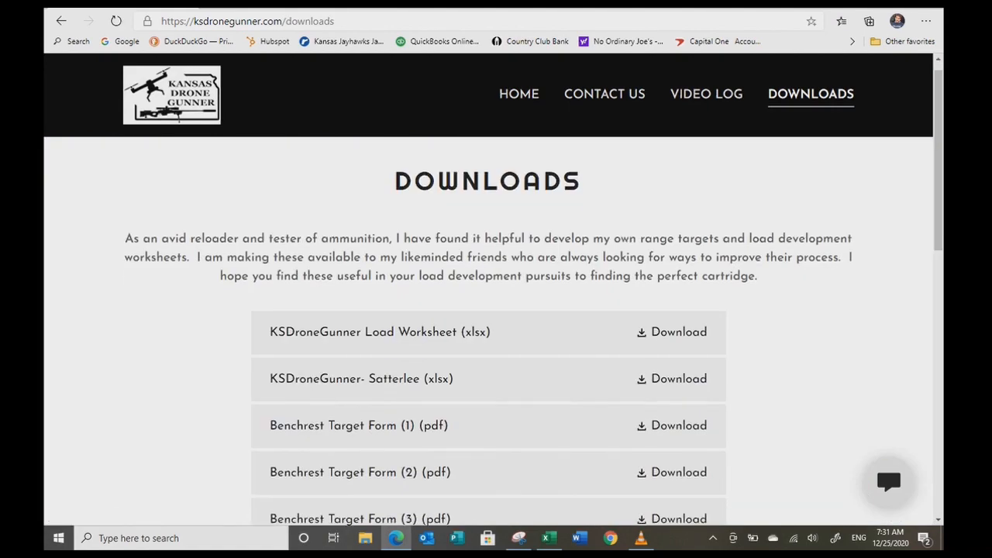
scroll(674, 225, up, 3)
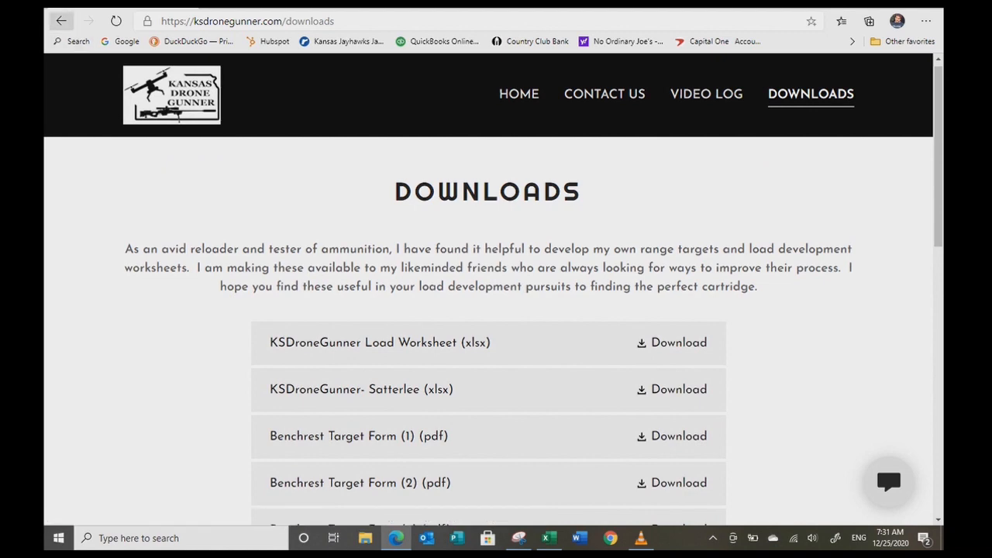
click(61, 21)
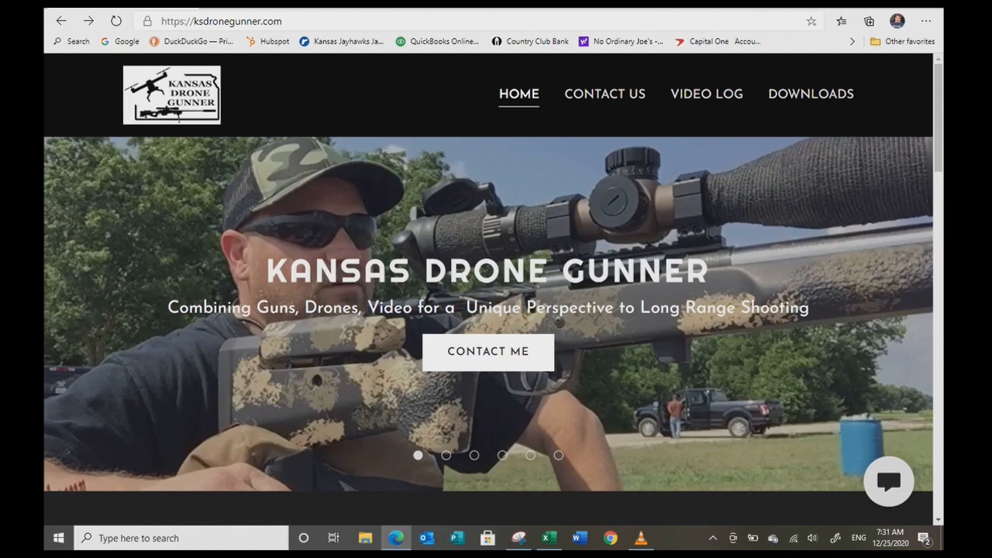
key(alt+Tab)
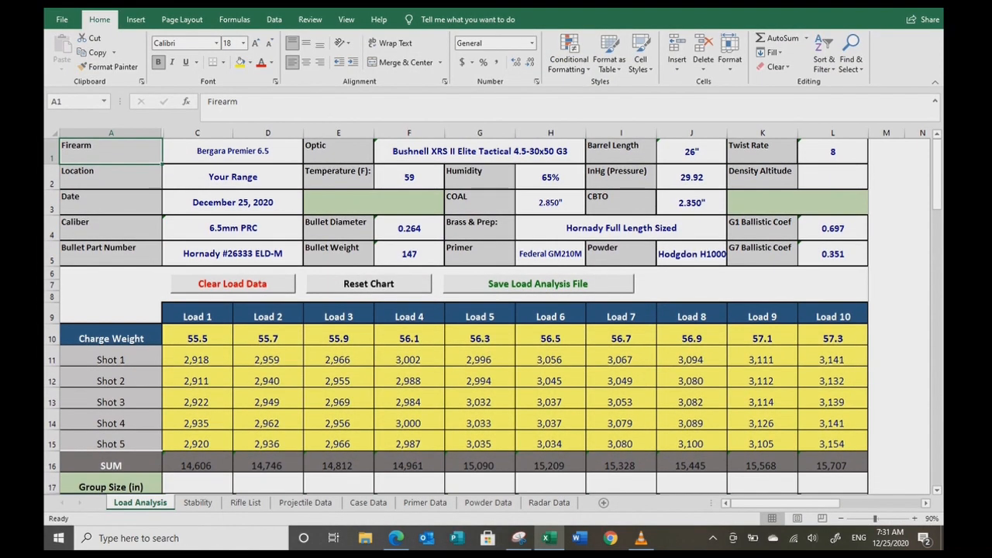
click(232, 151)
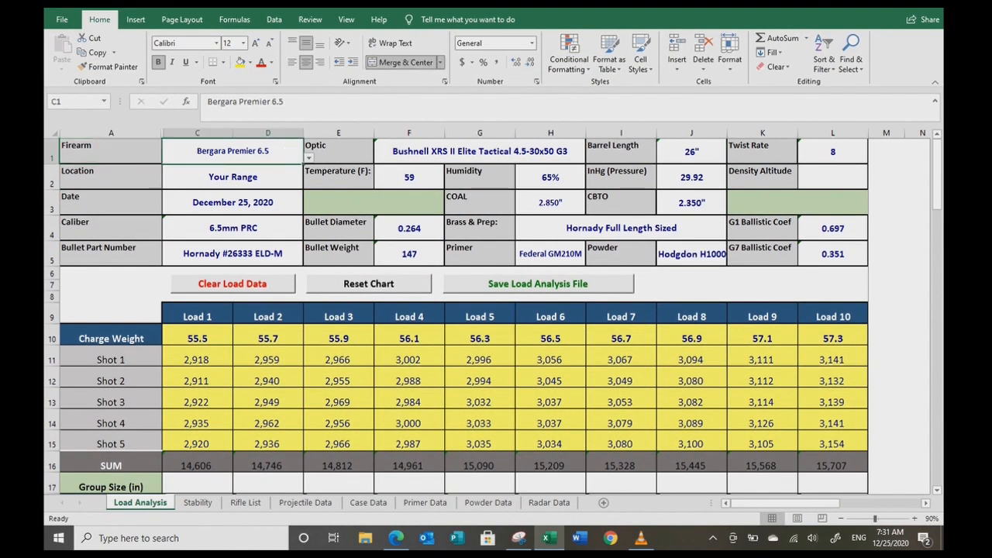
click(233, 177)
click(111, 176)
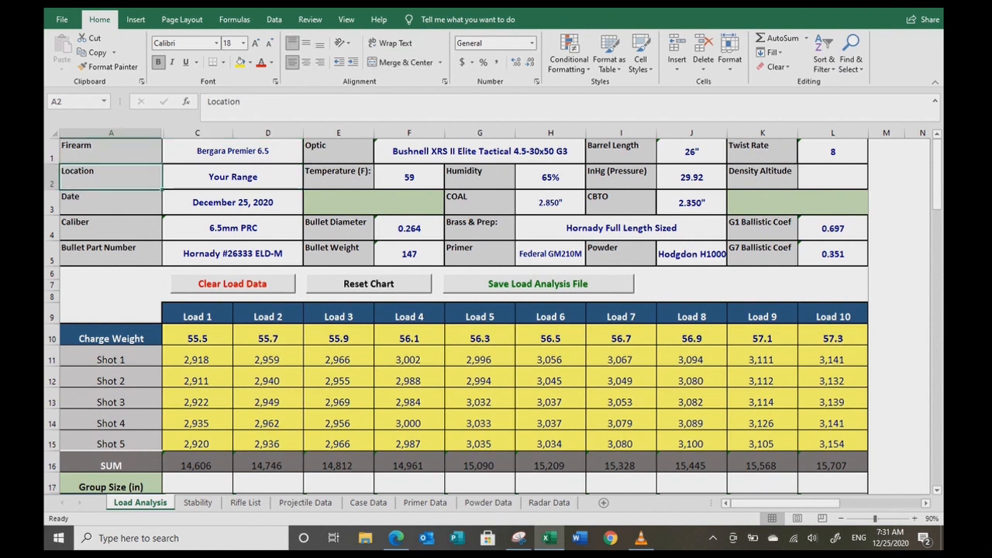
click(111, 151)
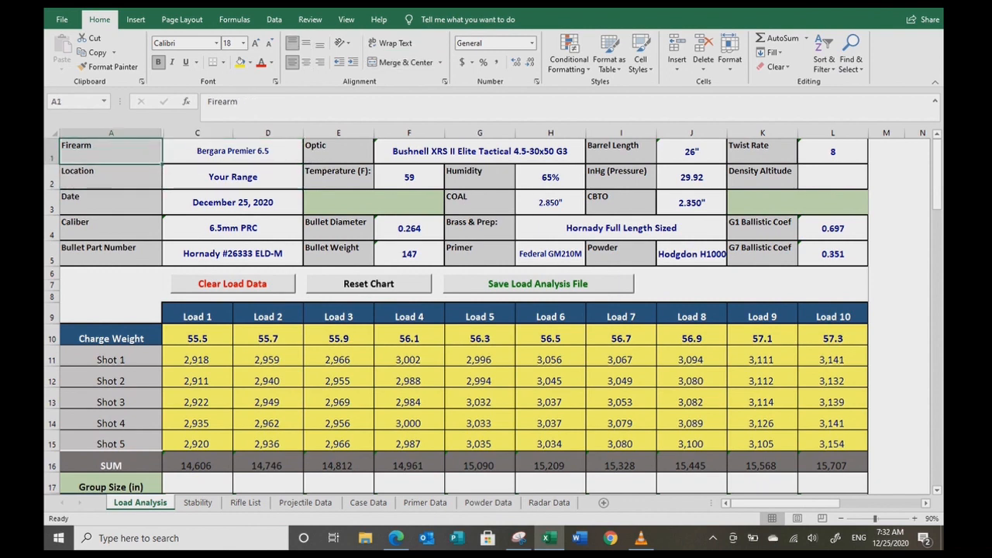
click(339, 151)
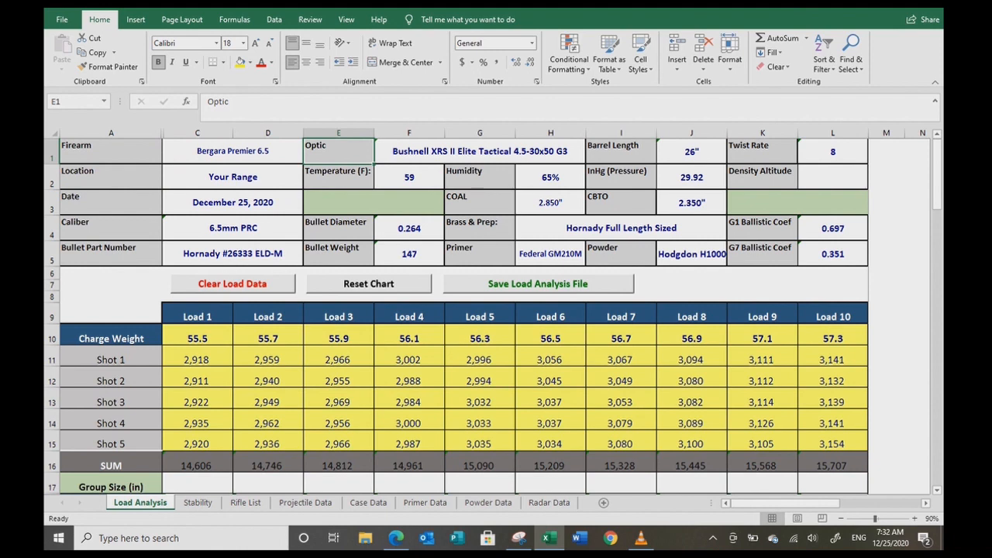